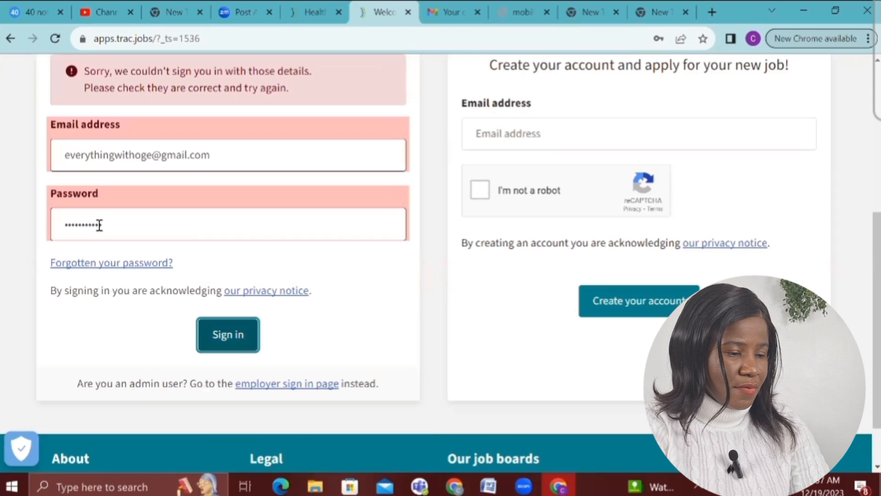
# Re-enter the password and sign in to Trac
pyautogui.click(99, 225)
pyautogui.write('•••')
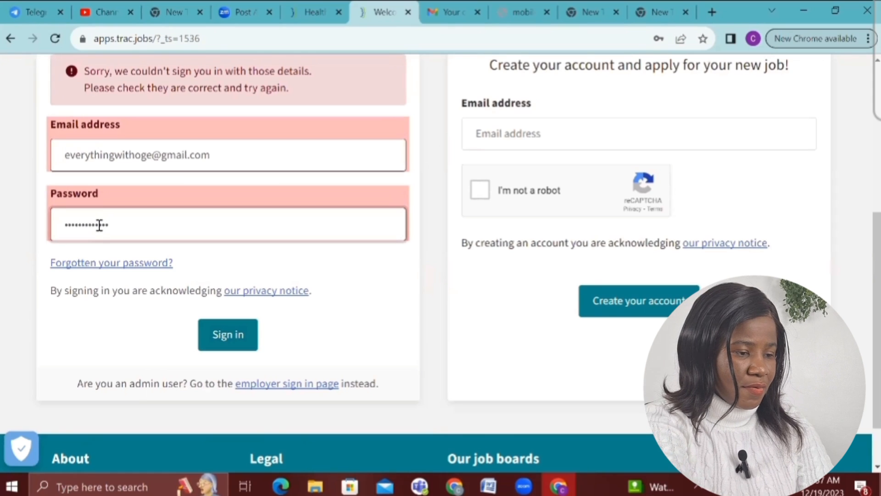
pyautogui.click(227, 341)
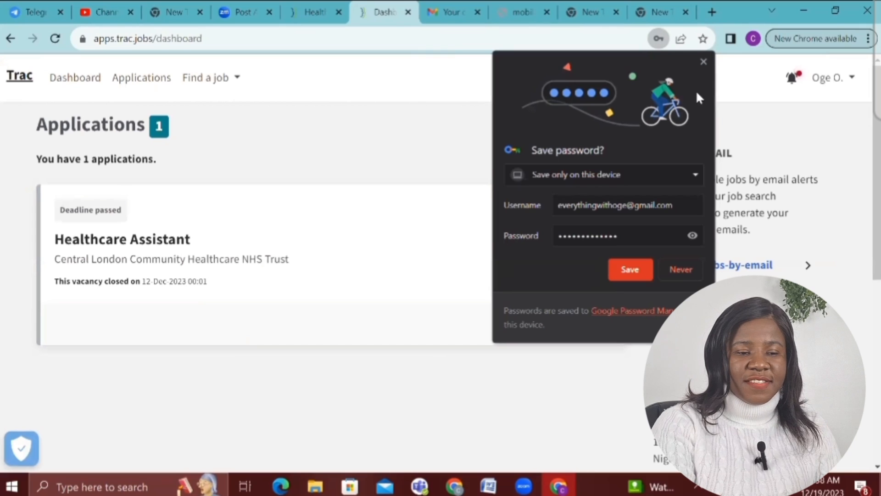
# Dismiss the save-password prompt and open Health Jobs UK job search in a new tab
pyautogui.click(704, 63)
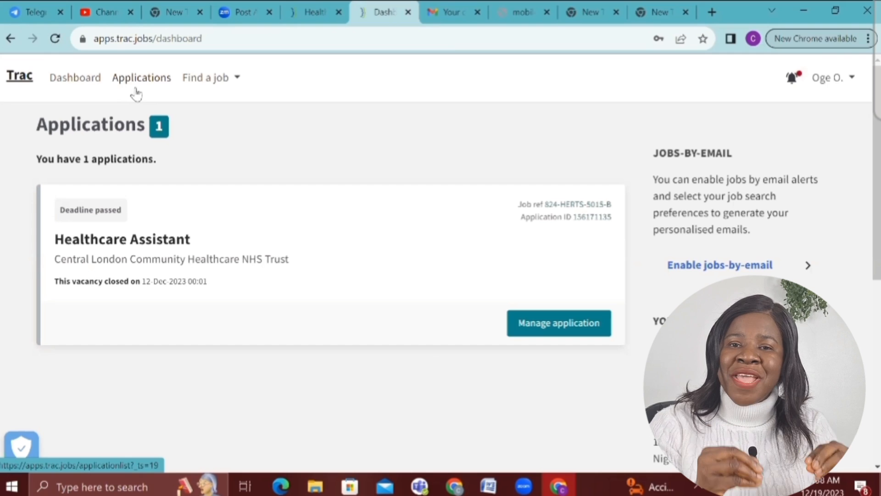
pyautogui.click(202, 87)
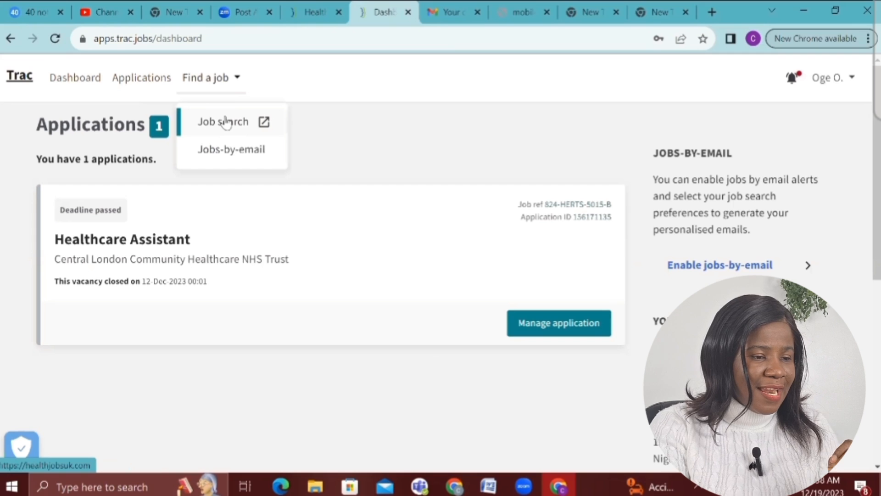
pyautogui.click(226, 122)
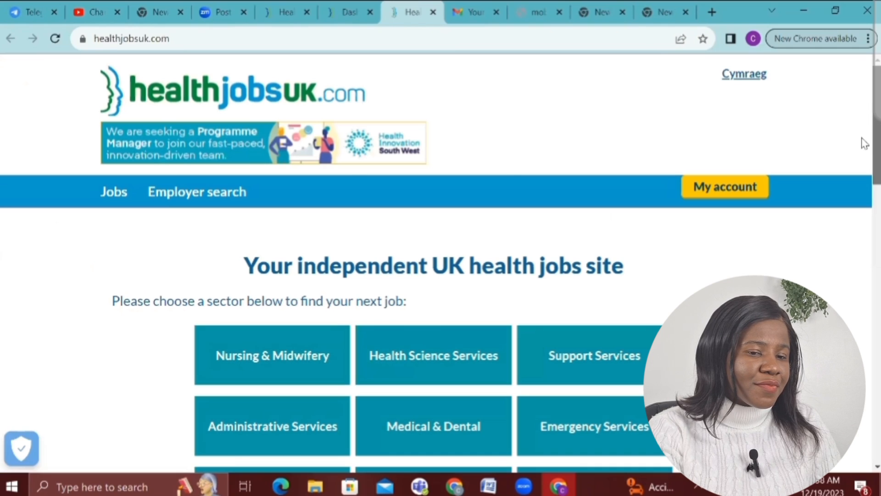
# Search Health Jobs UK vacancies using the suggested keyword 'healthcare assistant'
pyautogui.scroll(-3, 863, 170)
pyautogui.scroll(-3, 865, 192)
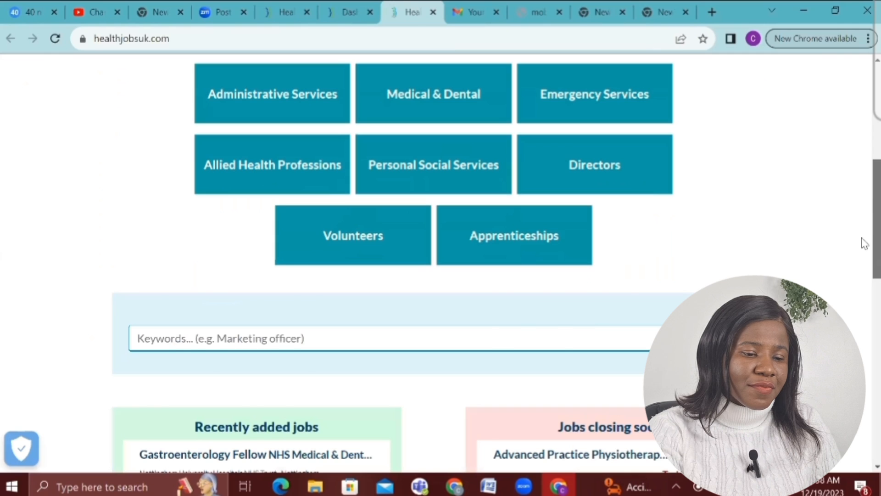
pyautogui.scroll(-3, 862, 242)
pyautogui.scroll(-2, 864, 260)
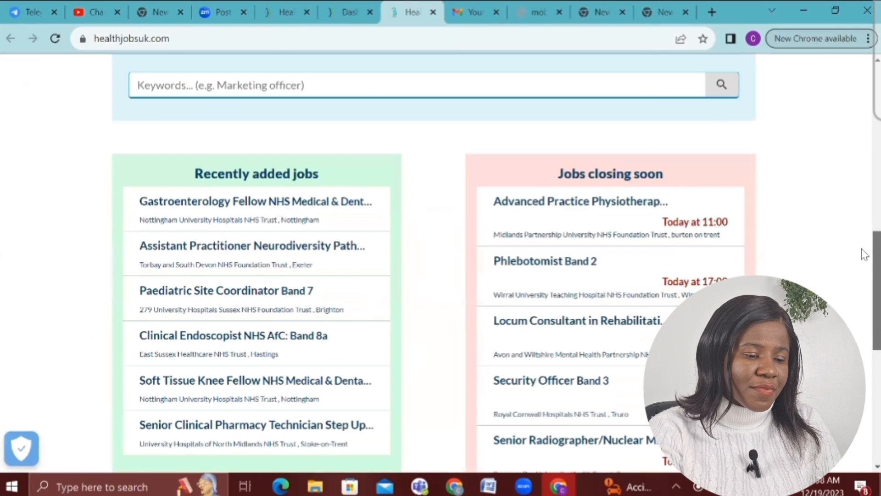
pyautogui.scroll(1, 865, 250)
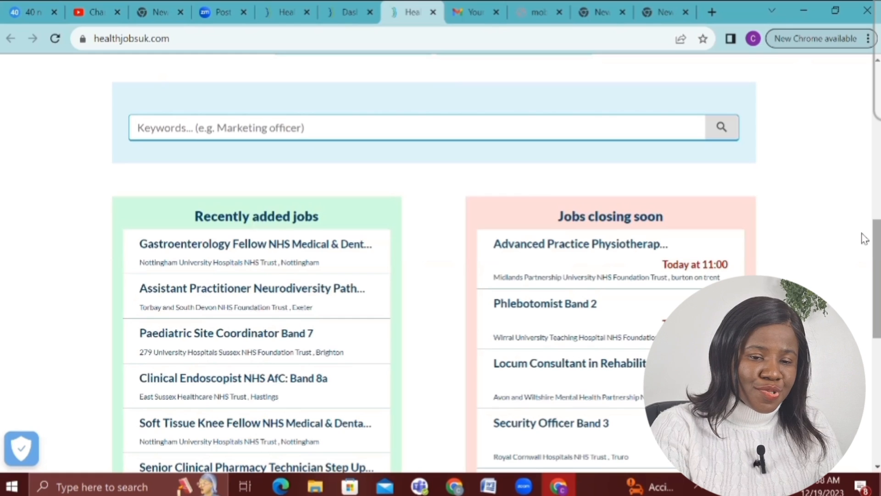
pyautogui.scroll(1, 865, 232)
pyautogui.scroll(2, 863, 223)
pyautogui.scroll(-3, 864, 257)
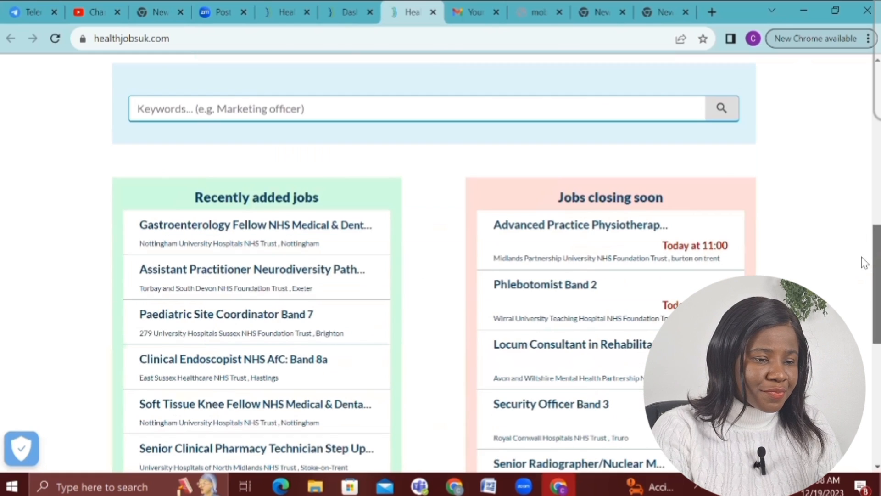
pyautogui.scroll(-3, 864, 287)
pyautogui.scroll(5, 862, 212)
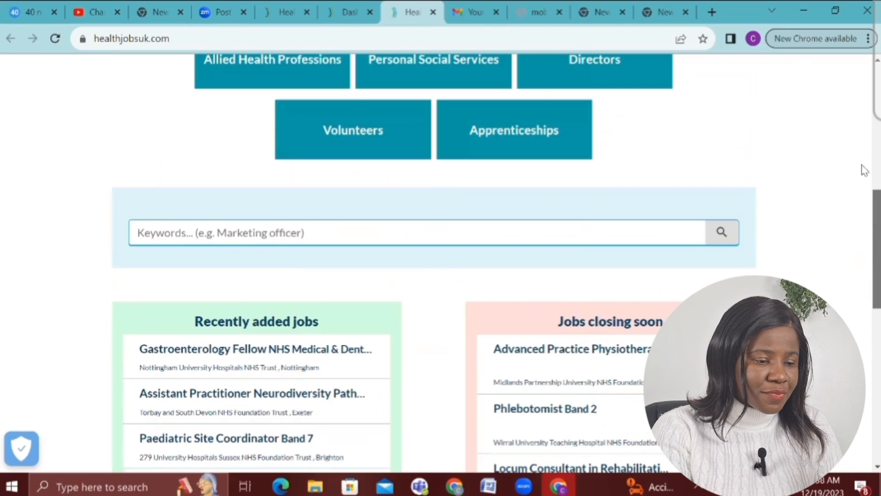
pyautogui.scroll(3, 865, 182)
pyautogui.scroll(-1, 339, 295)
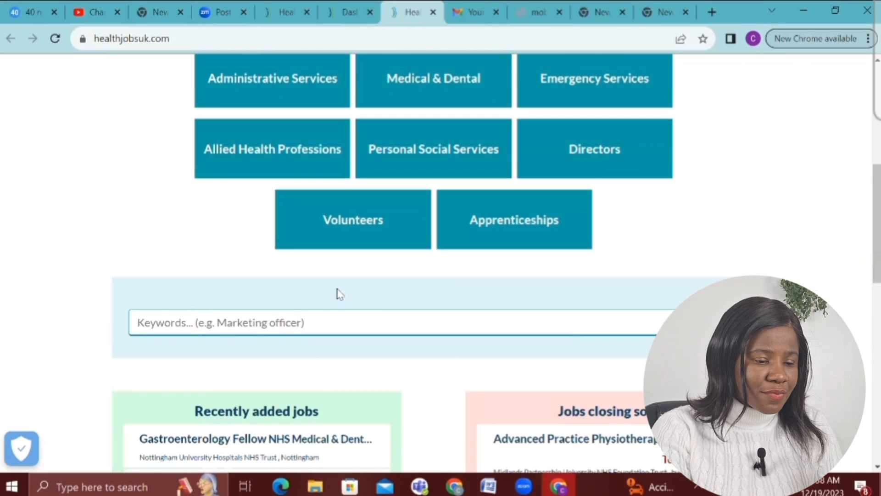
pyautogui.click(332, 322)
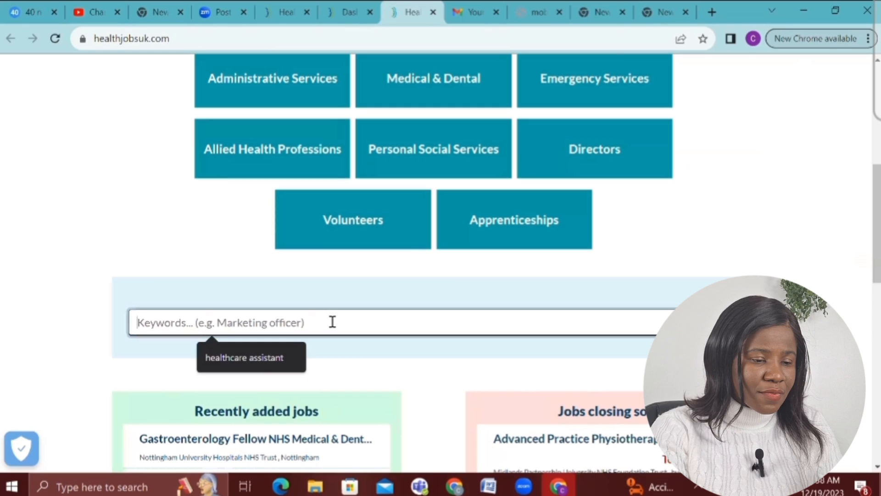
pyautogui.click(270, 363)
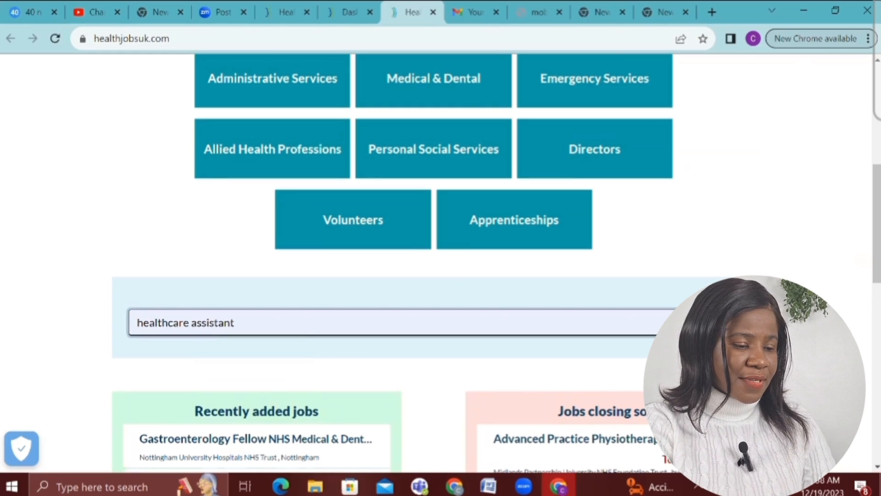
pyautogui.press('Return')
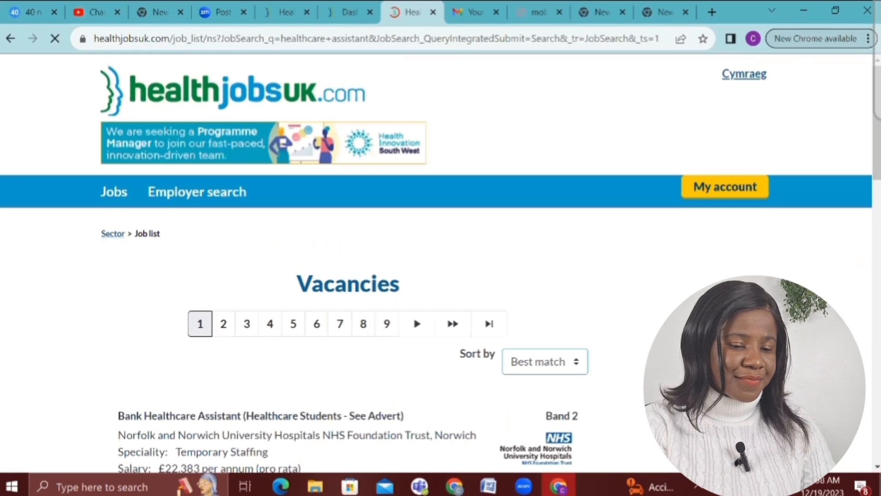
# Look through the Blackpool Healthcare Assistant vacancy and return to the results
pyautogui.scroll(-5, 406, 264)
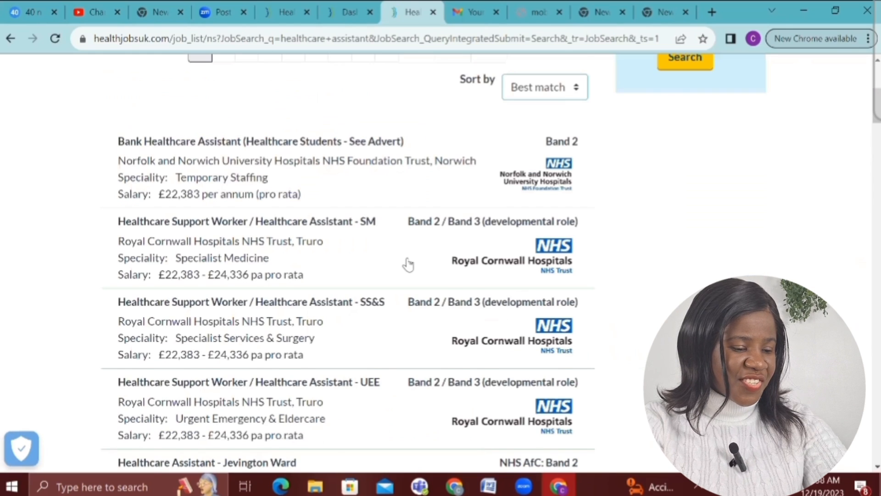
pyautogui.scroll(-1, 405, 263)
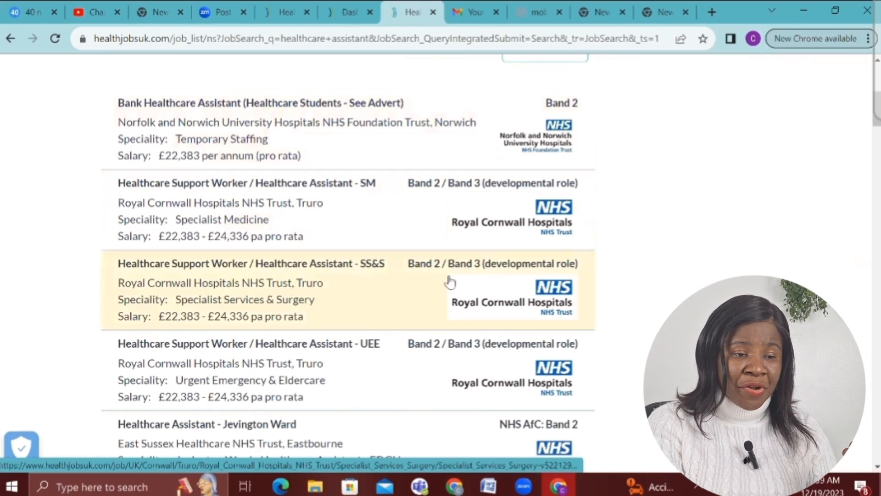
pyautogui.scroll(-4, 570, 311)
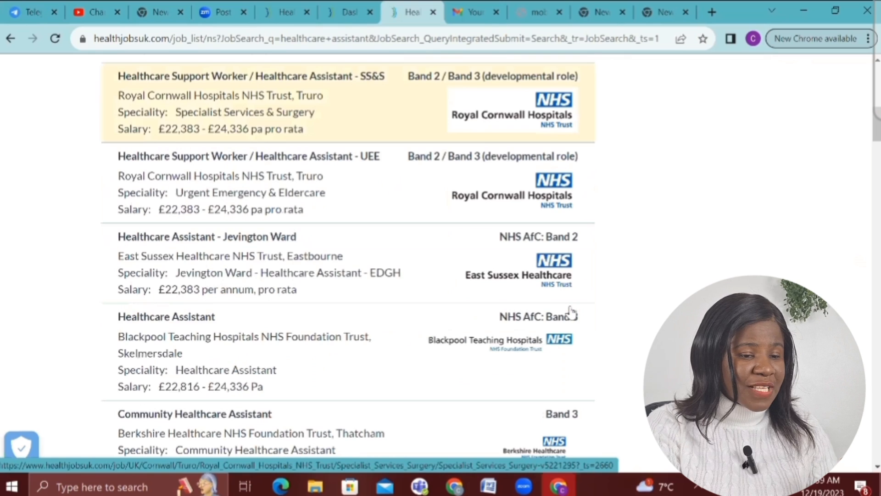
pyautogui.scroll(-2, 571, 312)
pyautogui.scroll(-1, 570, 312)
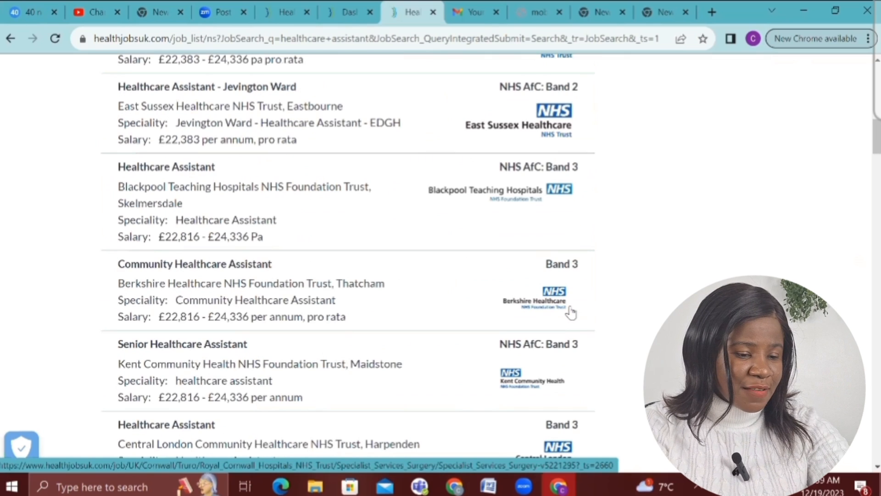
pyautogui.scroll(-1, 570, 312)
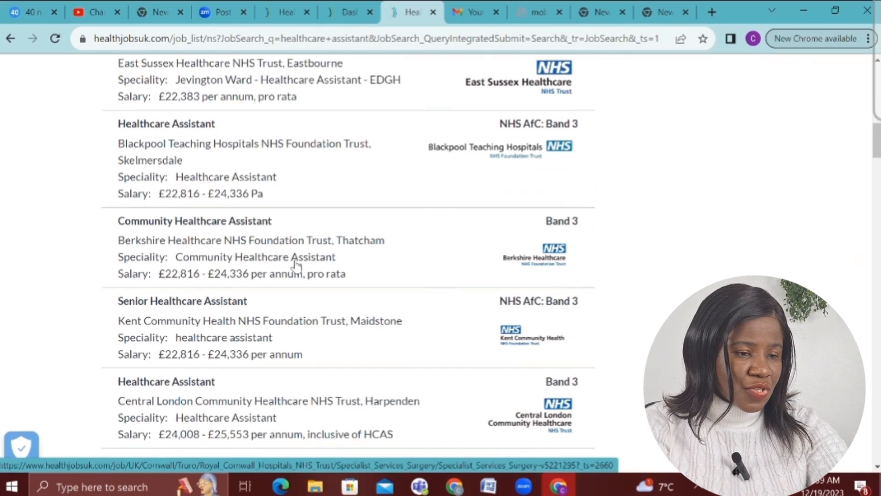
pyautogui.click(206, 173)
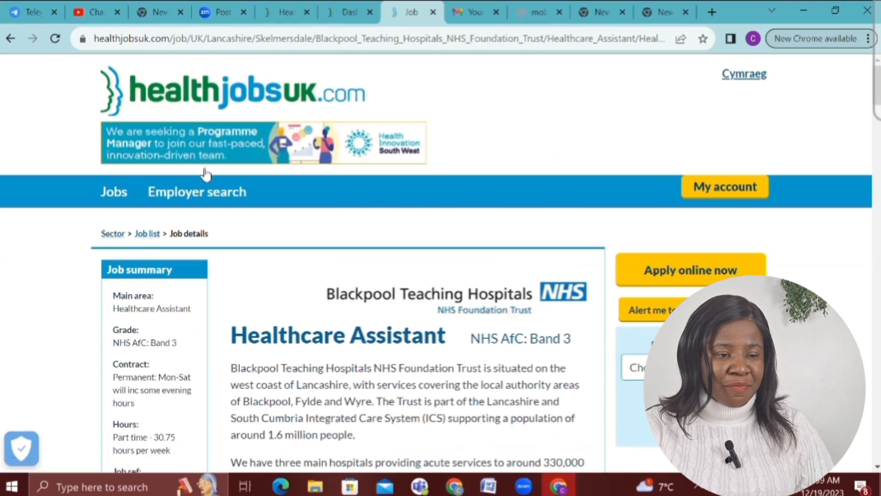
pyautogui.scroll(-5, 205, 173)
pyautogui.scroll(-1, 205, 173)
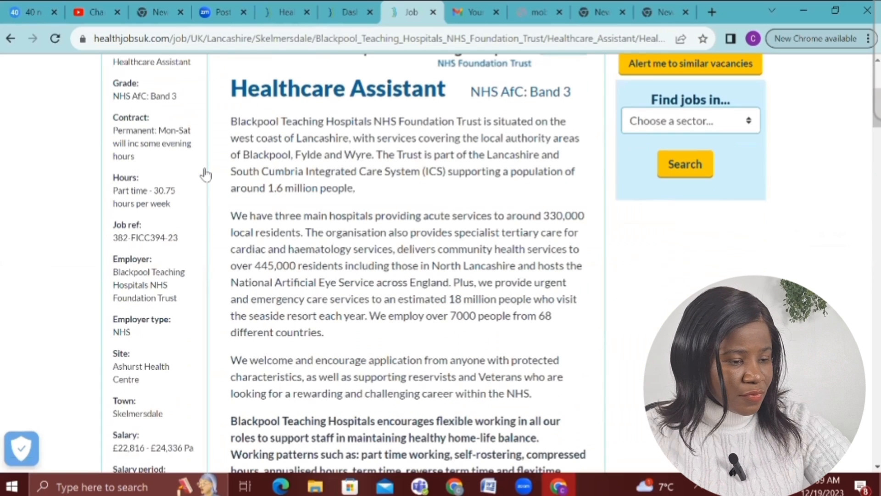
pyautogui.click(11, 39)
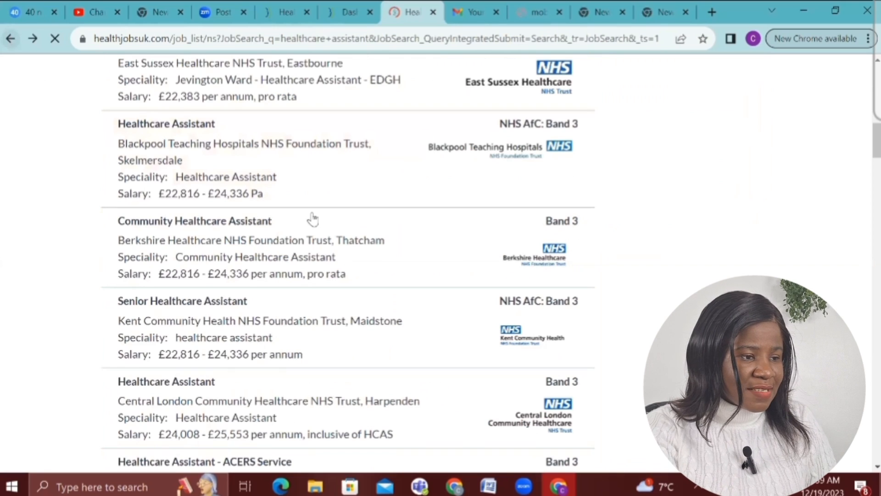
# Check the Berkshire Community listing, then open Kent's Senior Healthcare Assistant vacancy
pyautogui.scroll(-1, 315, 219)
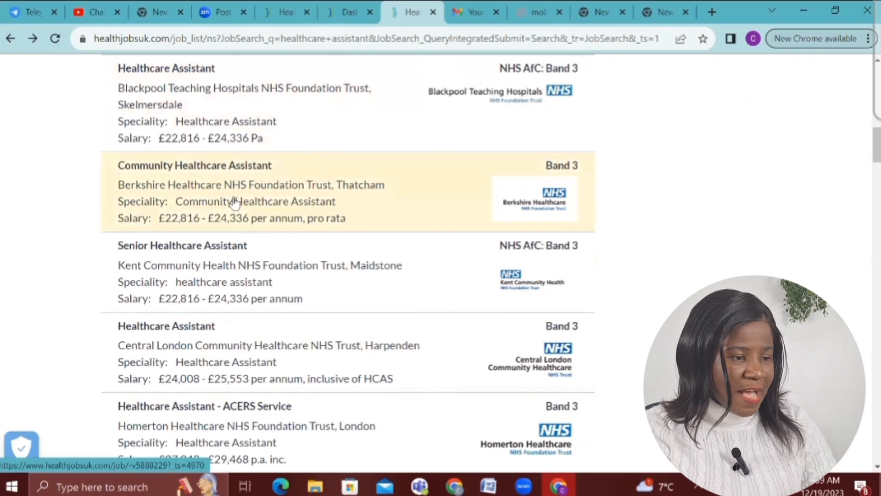
pyautogui.click(235, 202)
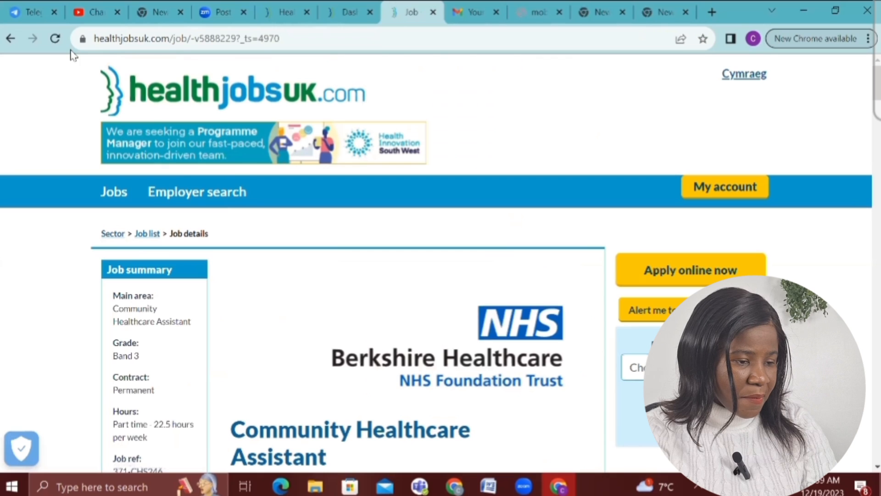
pyautogui.click(10, 40)
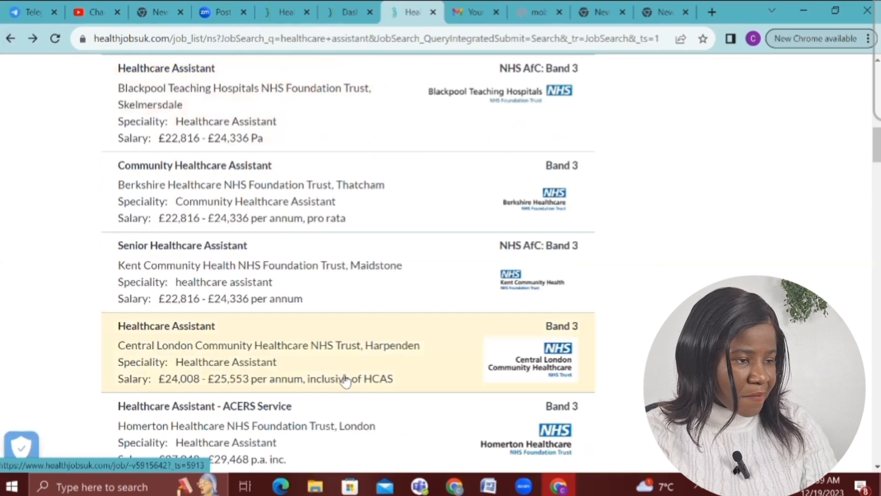
pyautogui.scroll(-3, 345, 381)
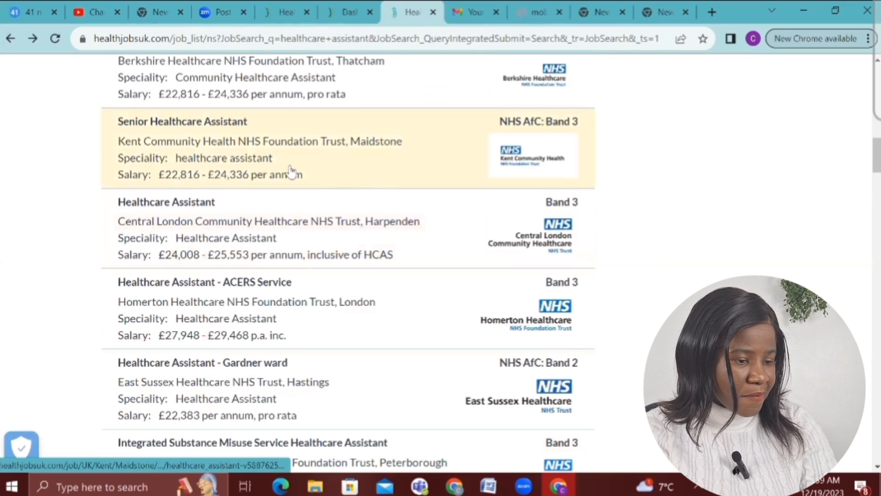
pyautogui.click(291, 172)
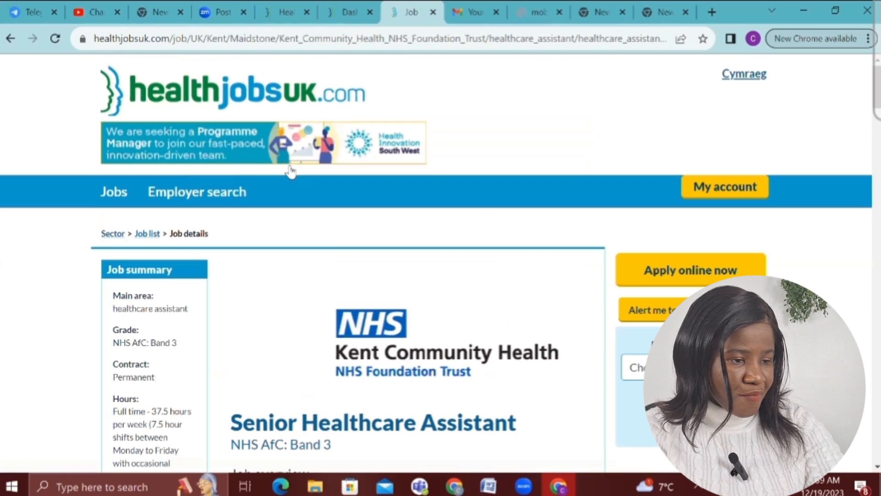
pyautogui.scroll(-4, 291, 172)
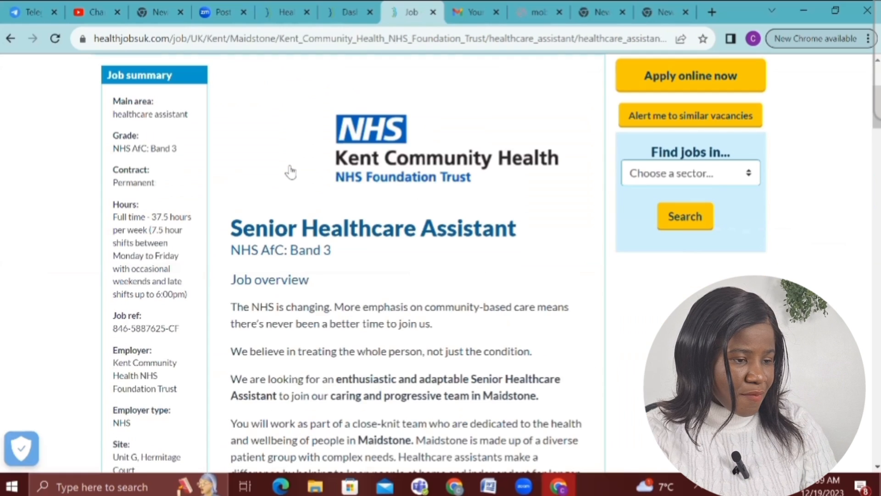
pyautogui.scroll(-1, 291, 172)
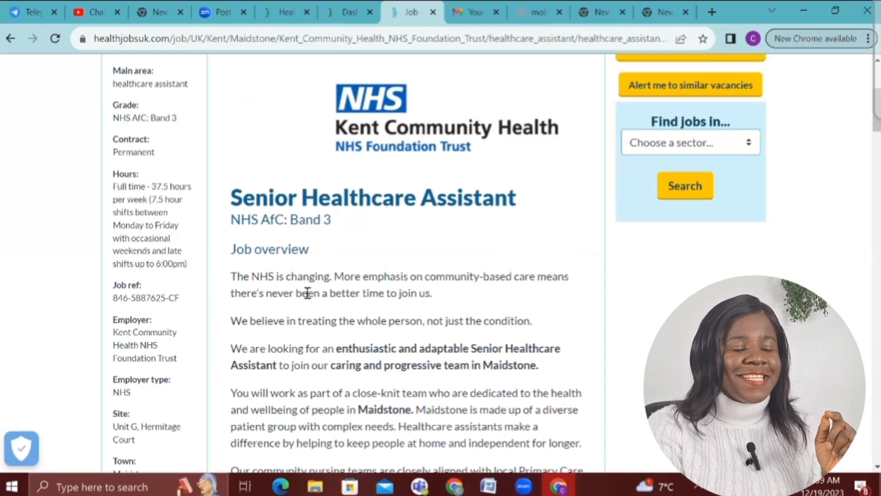
pyautogui.scroll(-3, 332, 289)
pyautogui.scroll(-4, 332, 289)
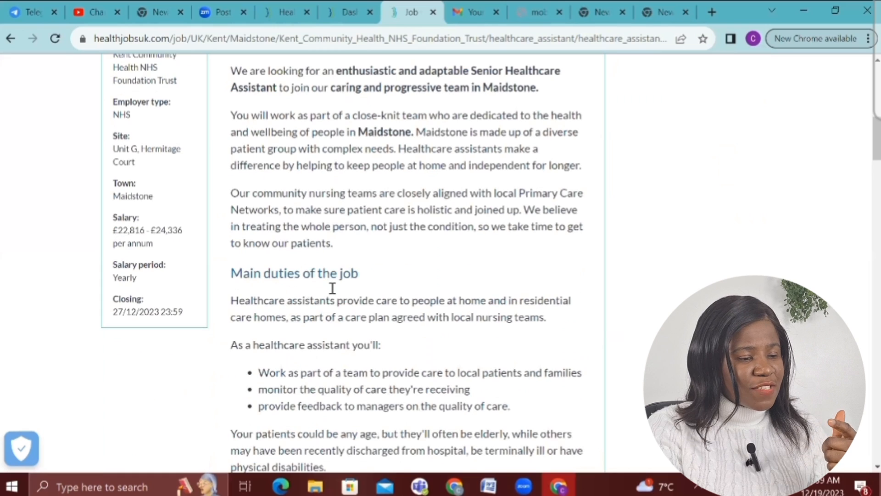
pyautogui.scroll(-2, 332, 289)
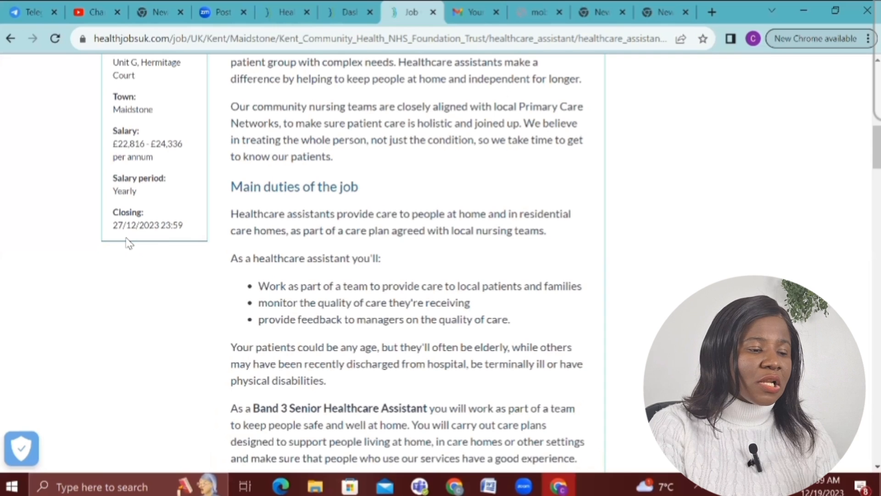
pyautogui.scroll(-2, 128, 243)
pyautogui.scroll(4, 128, 243)
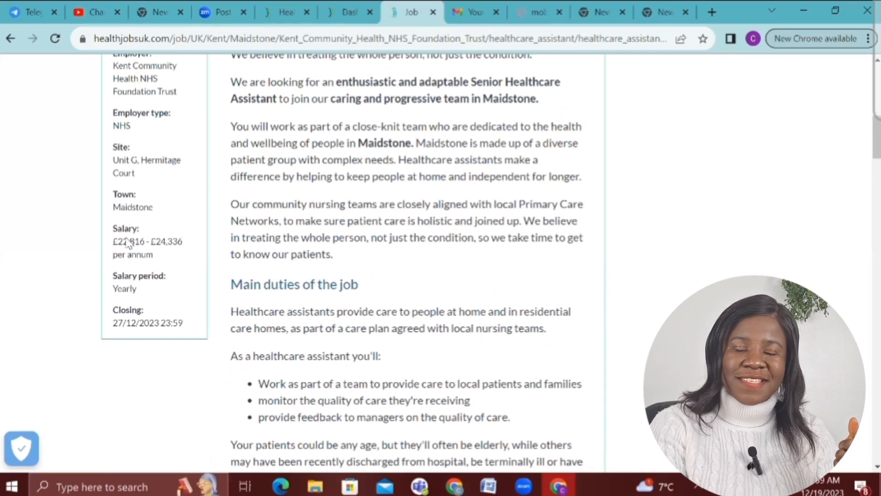
pyautogui.scroll(3, 128, 244)
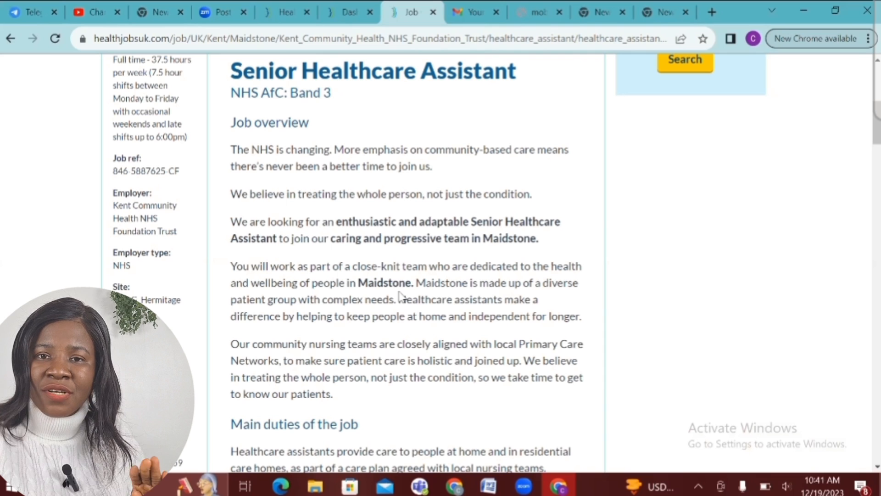
pyautogui.scroll(-3, 400, 297)
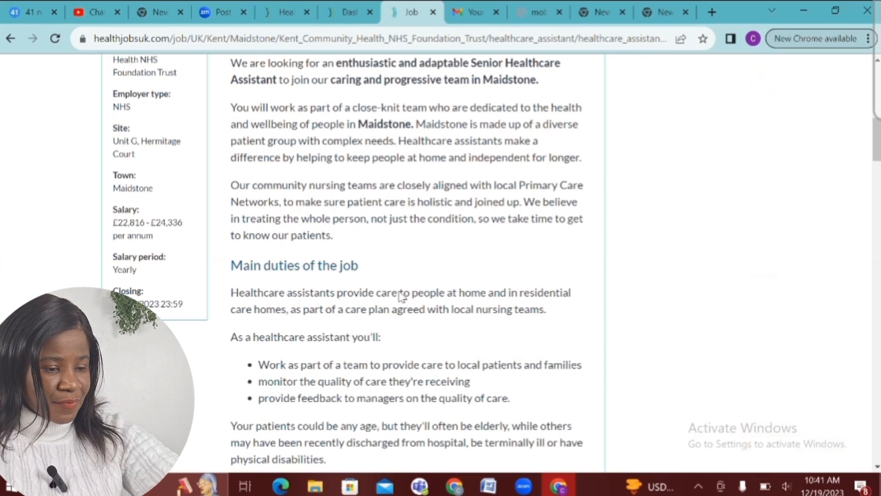
pyautogui.scroll(-3, 402, 298)
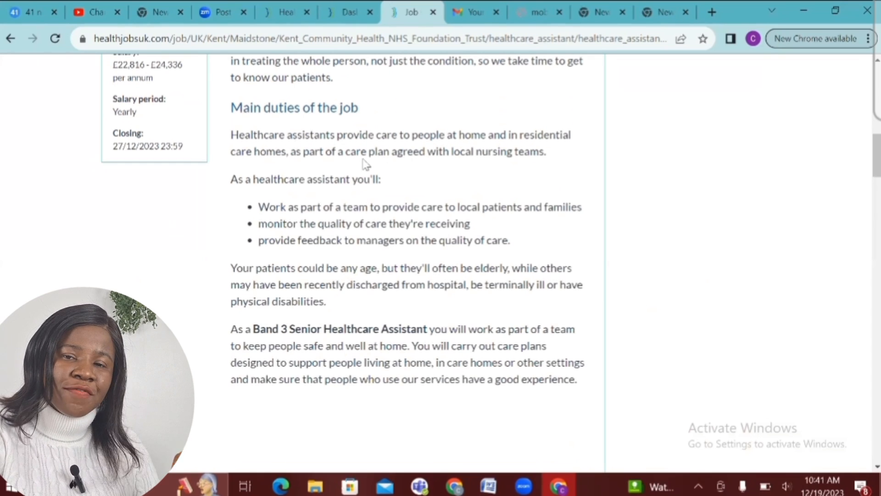
pyautogui.scroll(7, 373, 174)
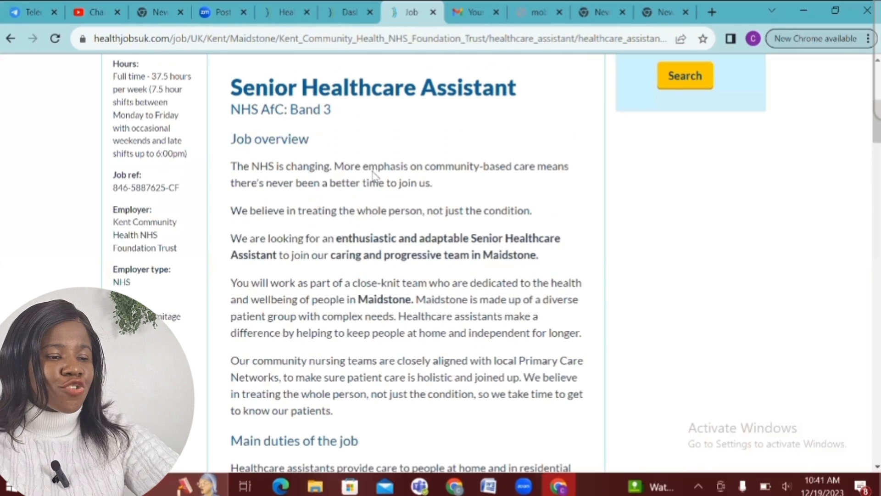
pyautogui.scroll(1, 373, 173)
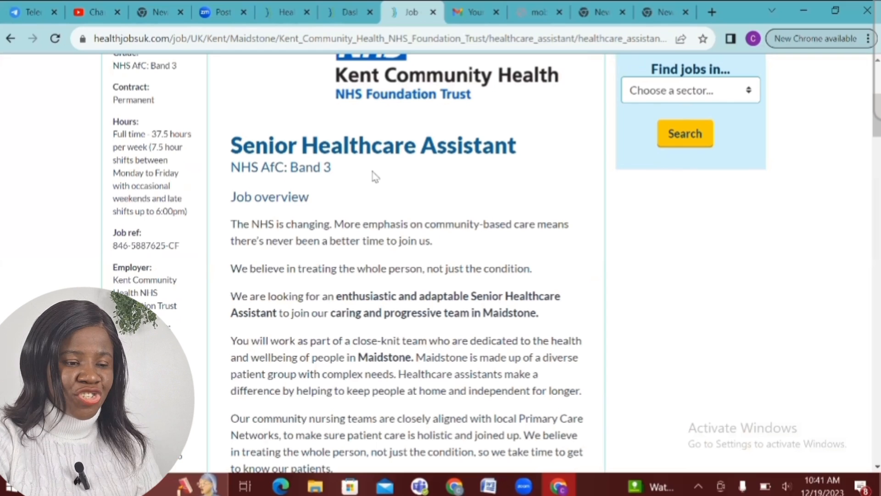
pyautogui.scroll(-4, 375, 177)
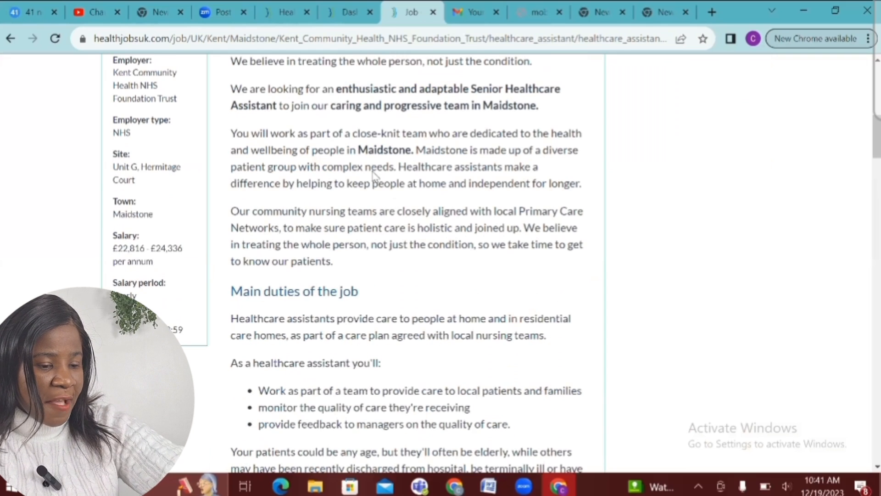
pyautogui.scroll(-5, 376, 177)
pyautogui.scroll(-6, 375, 177)
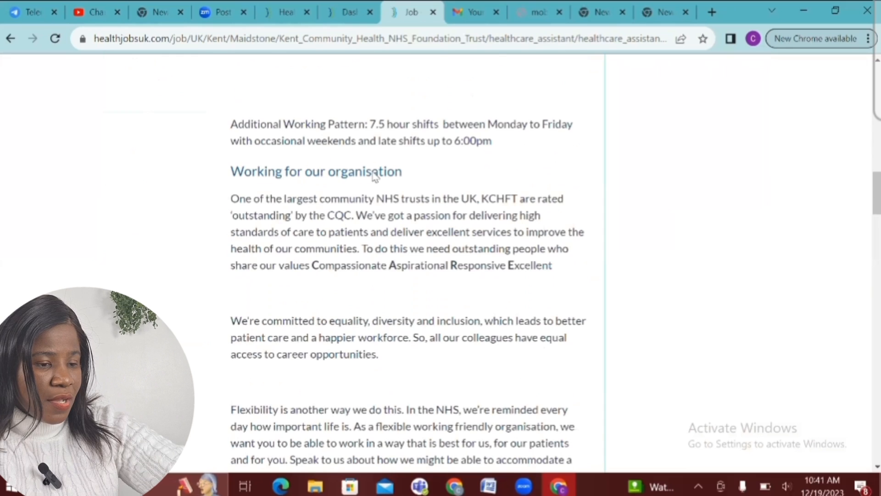
pyautogui.scroll(-14, 376, 176)
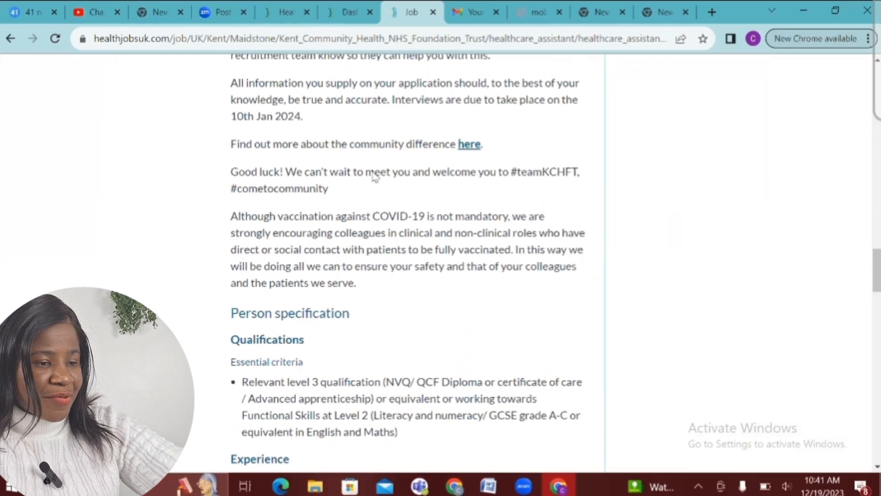
pyautogui.scroll(-4, 375, 177)
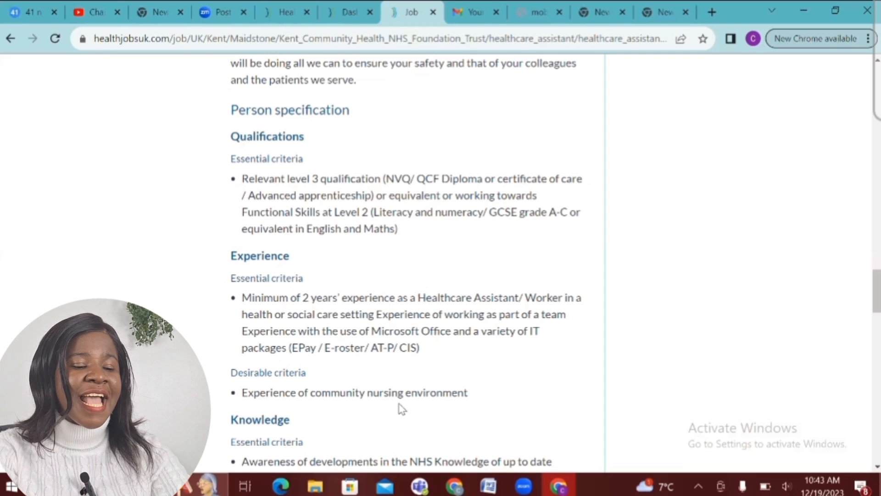
pyautogui.scroll(-3, 401, 408)
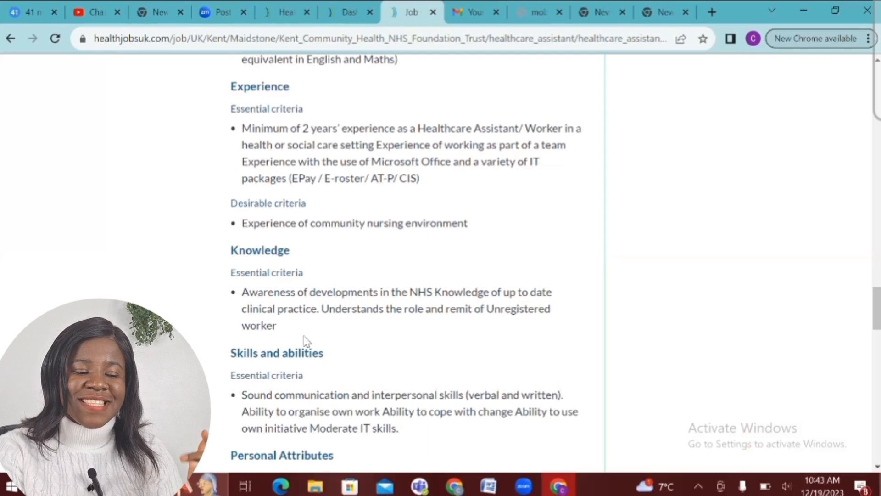
pyautogui.scroll(-3, 306, 341)
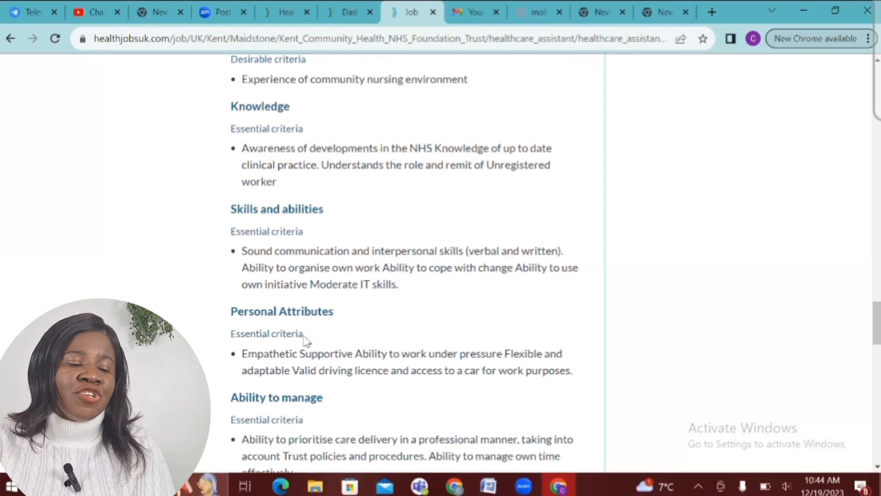
pyautogui.scroll(-3, 307, 340)
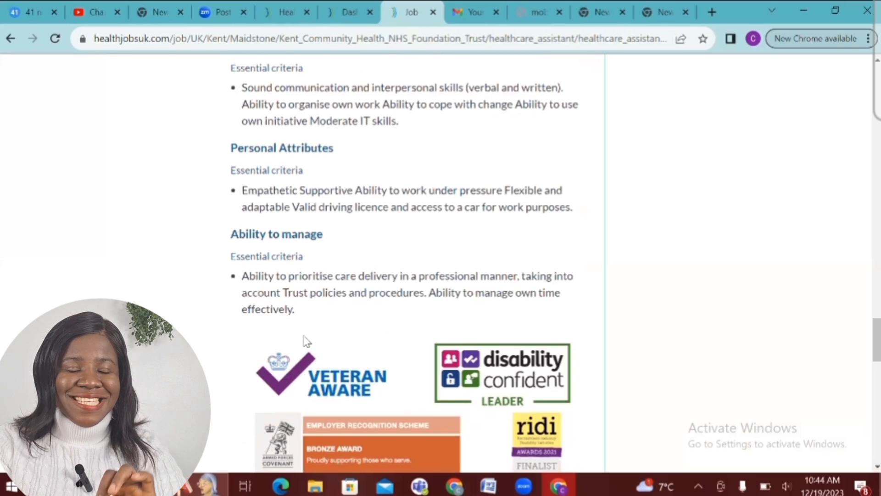
pyautogui.scroll(15, 306, 340)
pyautogui.scroll(15, 306, 341)
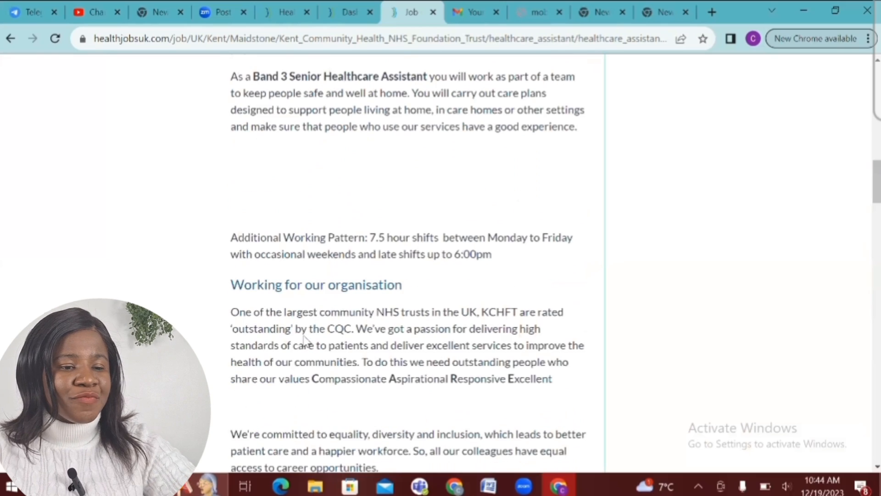
pyautogui.scroll(-5, 306, 340)
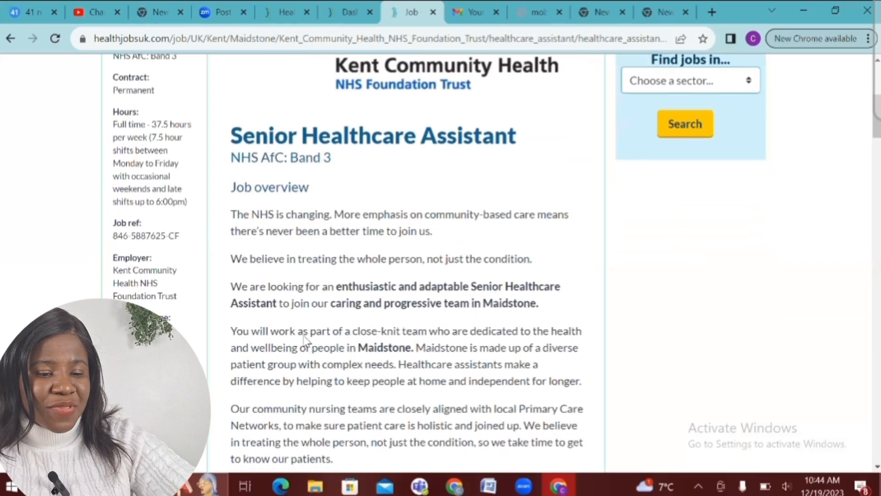
pyautogui.scroll(-20, 306, 341)
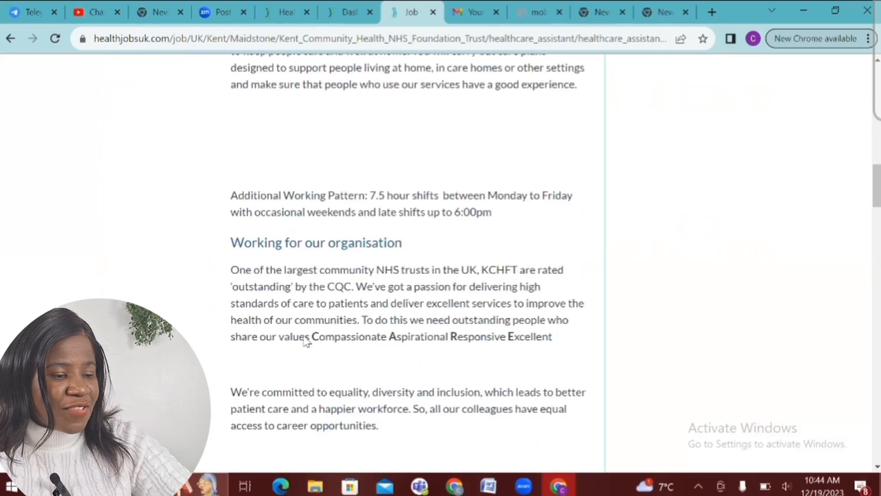
pyautogui.scroll(-7, 306, 340)
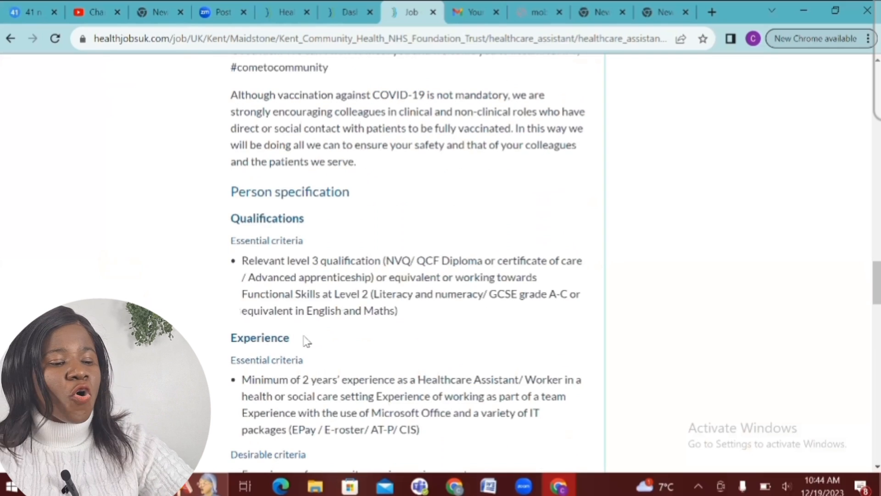
pyautogui.scroll(2, 306, 340)
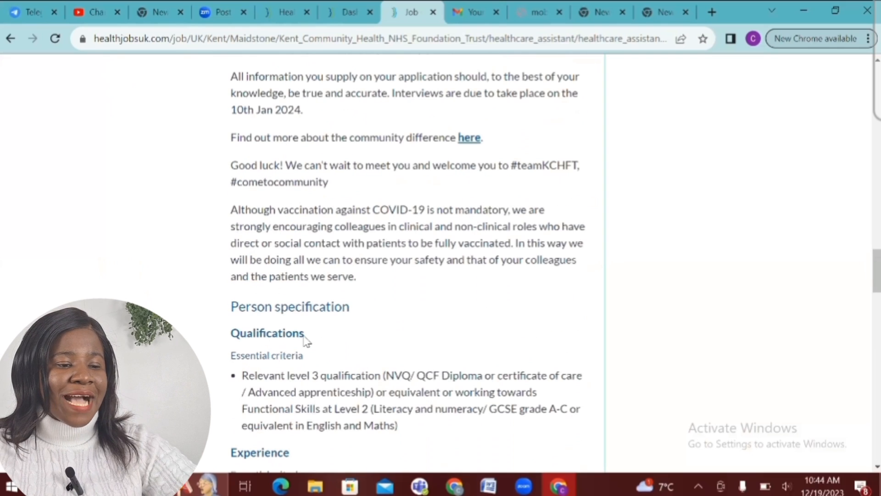
pyautogui.scroll(-14, 306, 341)
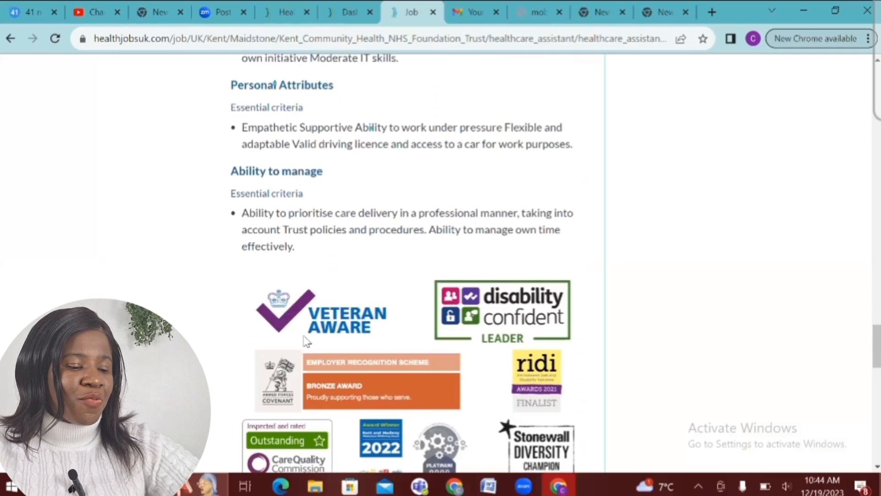
pyautogui.scroll(-14, 306, 340)
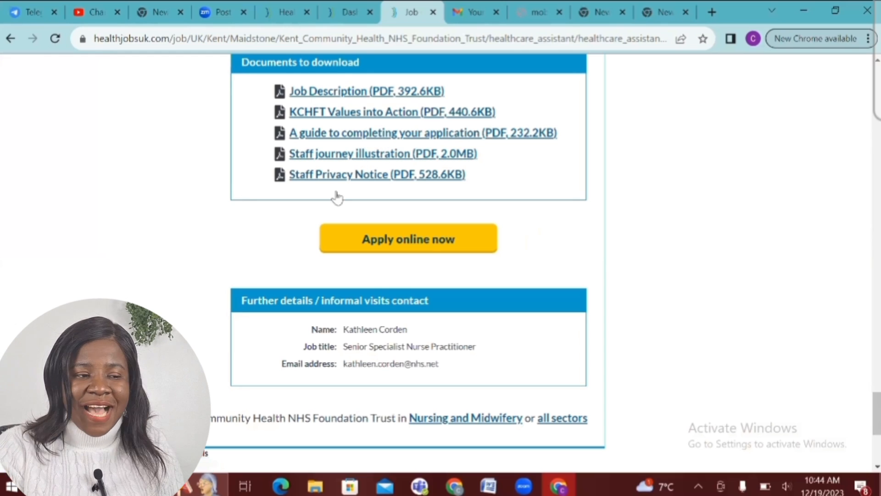
# Apply online for the Kent Senior Healthcare Assistant job and reach the current-employee question
pyautogui.click(410, 240)
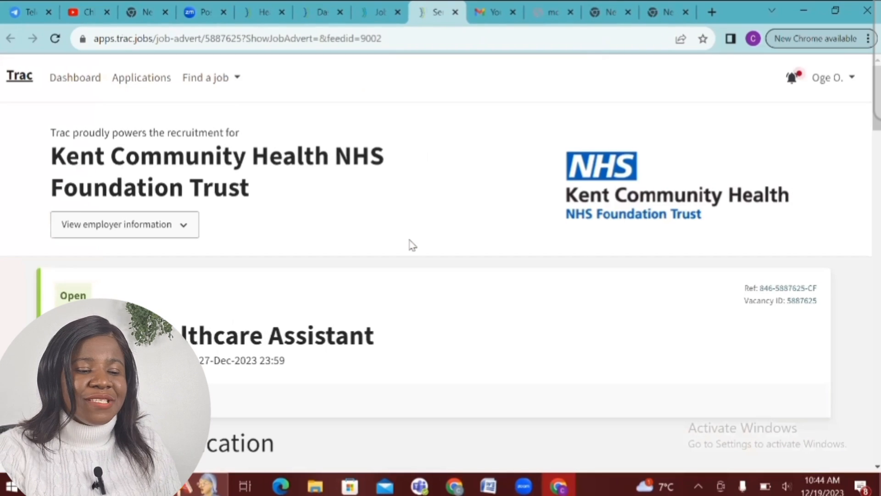
pyautogui.scroll(-2, 410, 241)
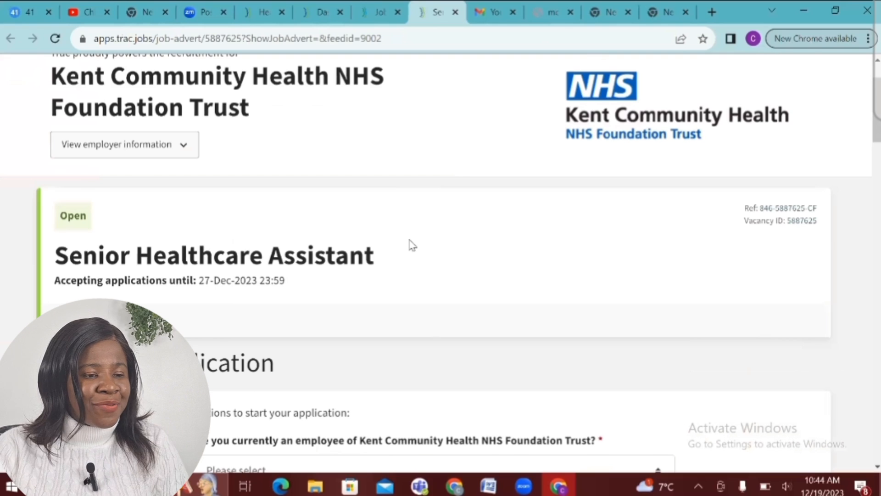
pyautogui.scroll(-3, 412, 244)
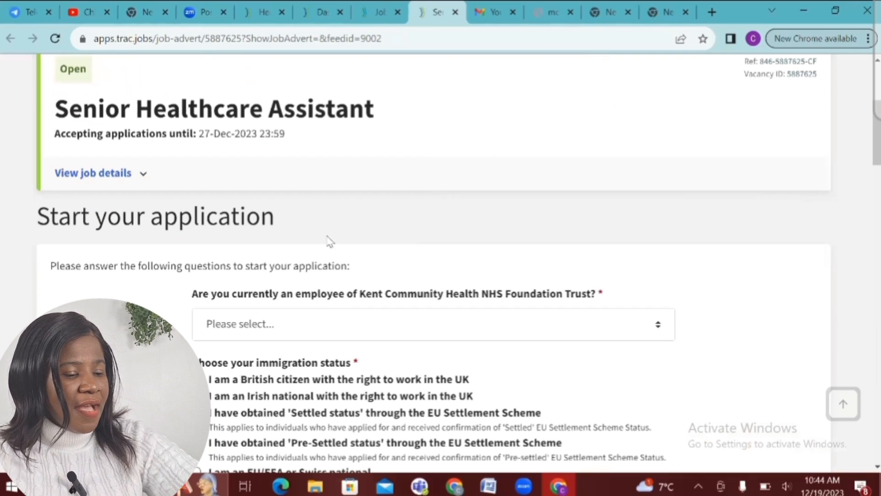
pyautogui.scroll(-2, 329, 241)
pyautogui.scroll(-1, 329, 241)
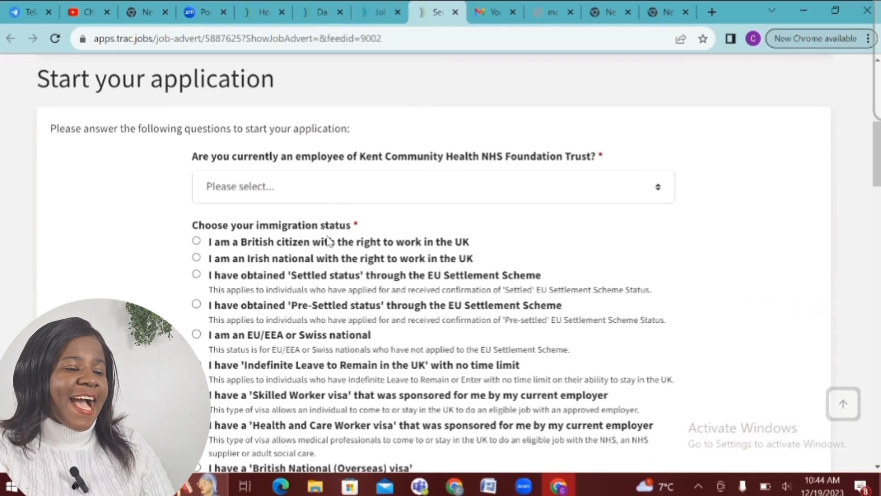
pyautogui.scroll(1, 329, 241)
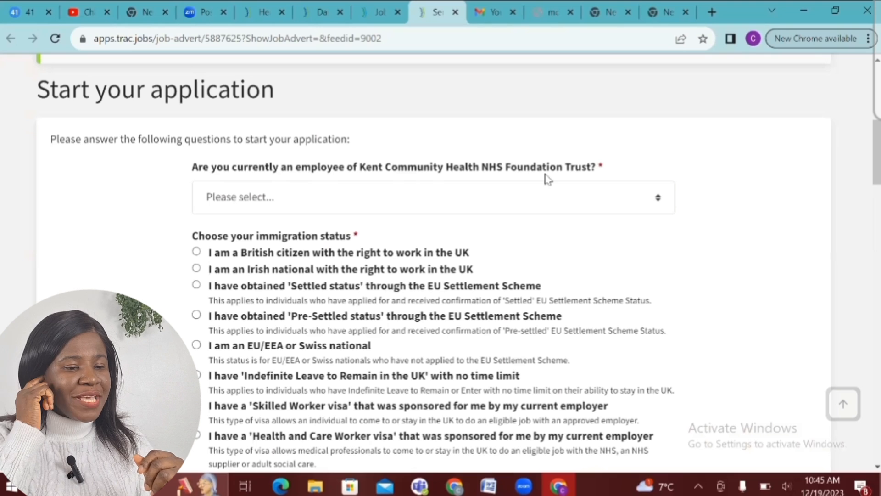
pyautogui.click(485, 207)
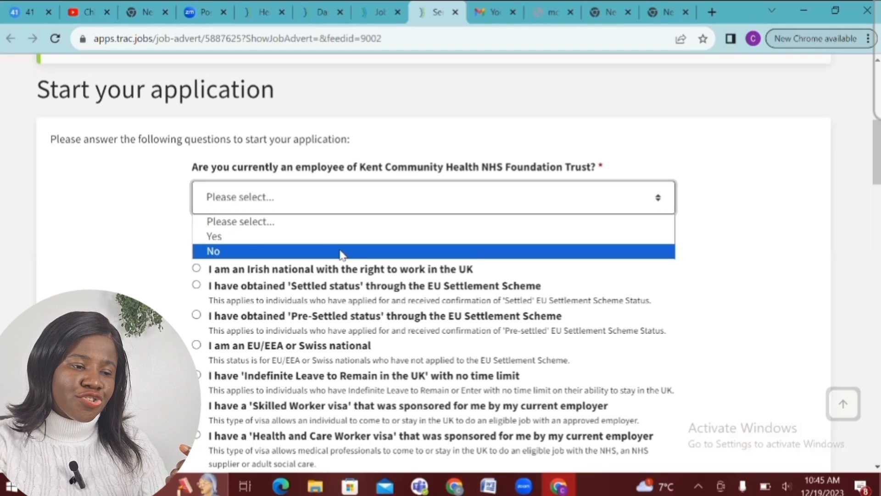
# Answer No to being a current Kent Community Health employee and review the immigration options
pyautogui.click(342, 255)
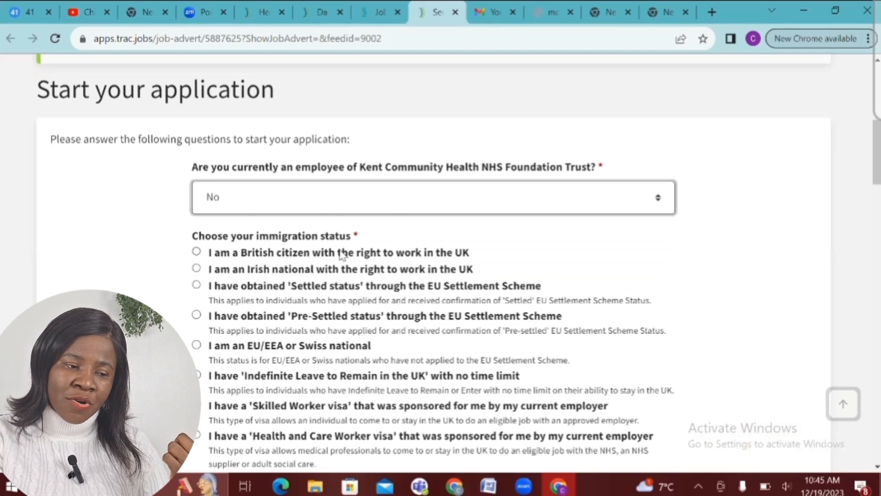
pyautogui.scroll(-1, 342, 256)
pyautogui.scroll(-3, 342, 254)
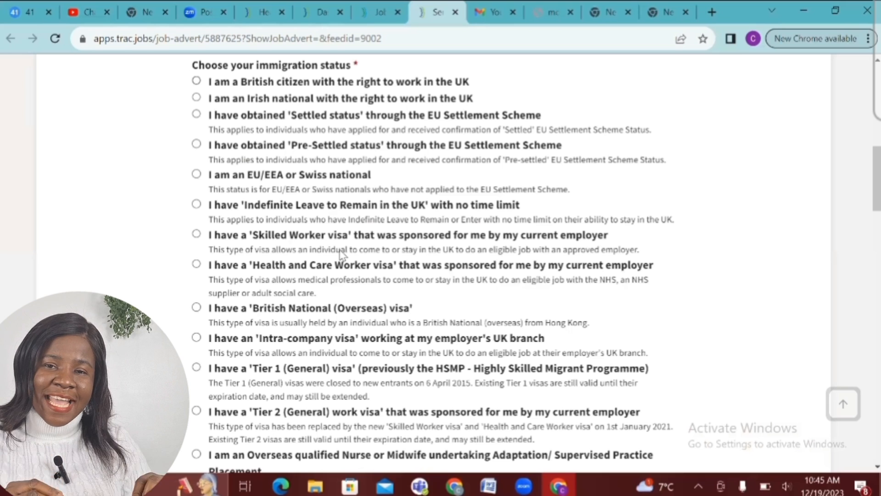
pyautogui.scroll(-5, 341, 254)
pyautogui.scroll(-3, 341, 253)
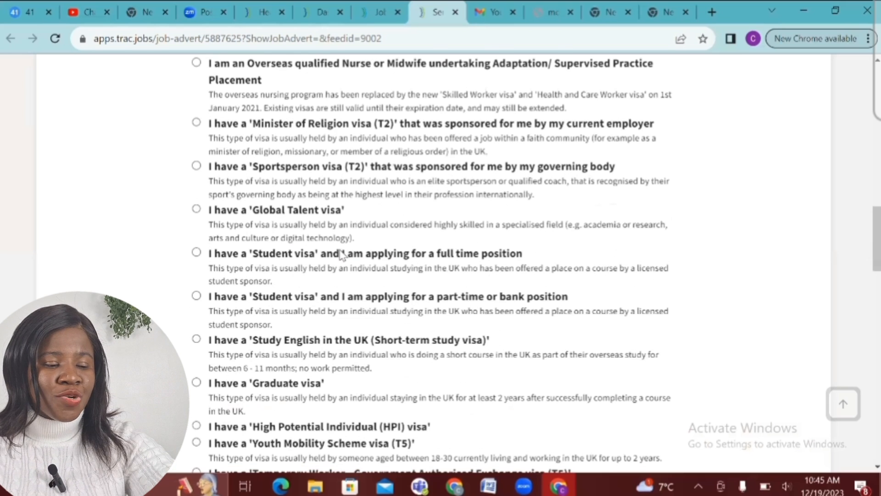
pyautogui.scroll(-8, 341, 254)
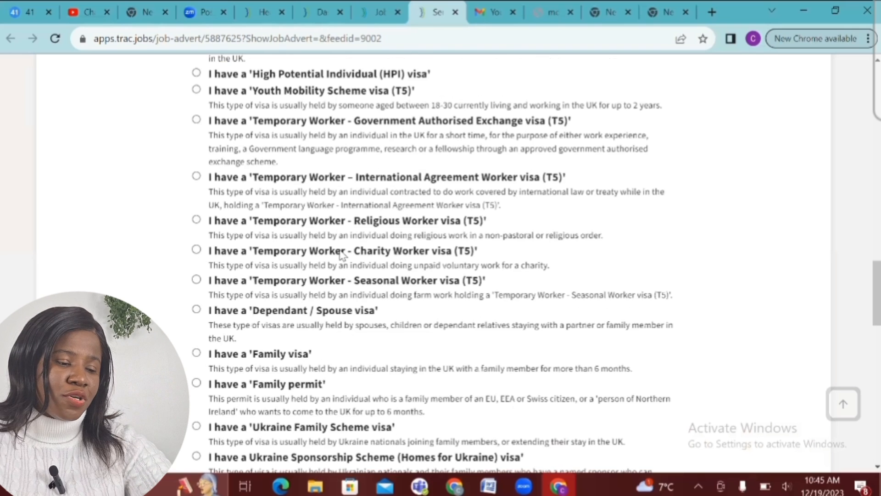
pyautogui.scroll(-10, 340, 254)
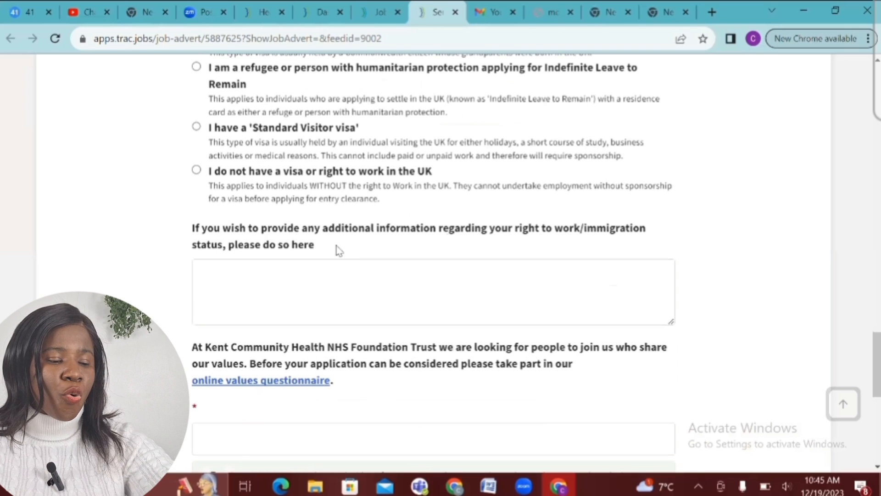
# Select 'I do not have a visa or right to work in the UK' and review the visa list
pyautogui.click(197, 171)
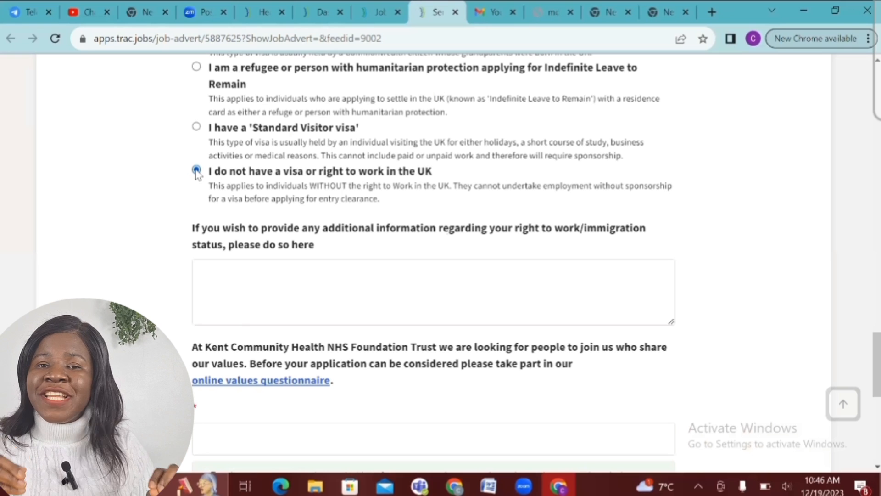
pyautogui.scroll(10, 197, 175)
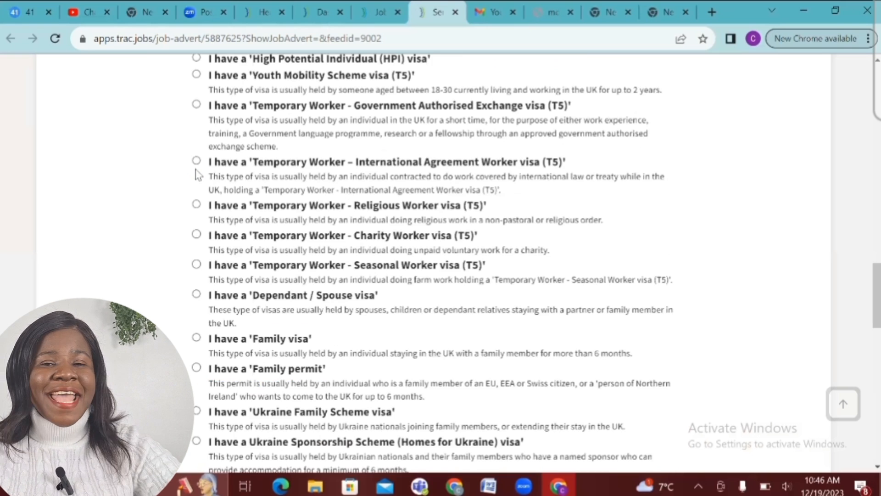
pyautogui.scroll(7, 196, 175)
pyautogui.scroll(2, 197, 175)
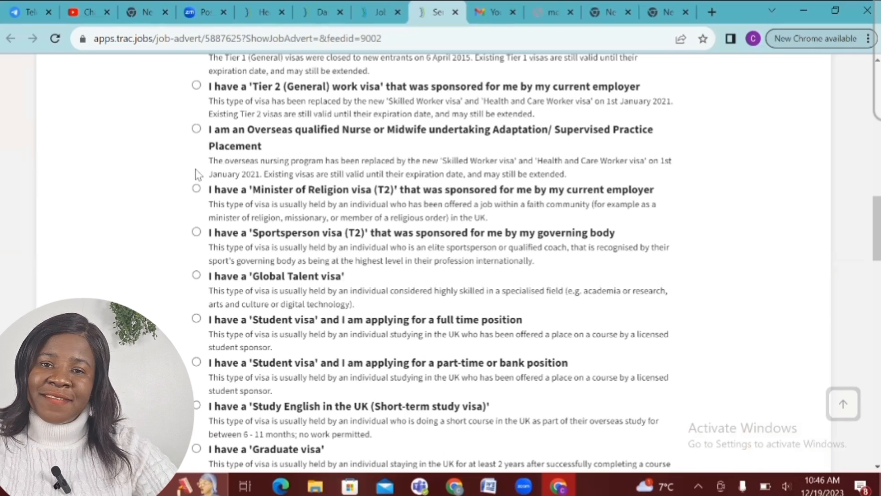
pyautogui.scroll(6, 197, 175)
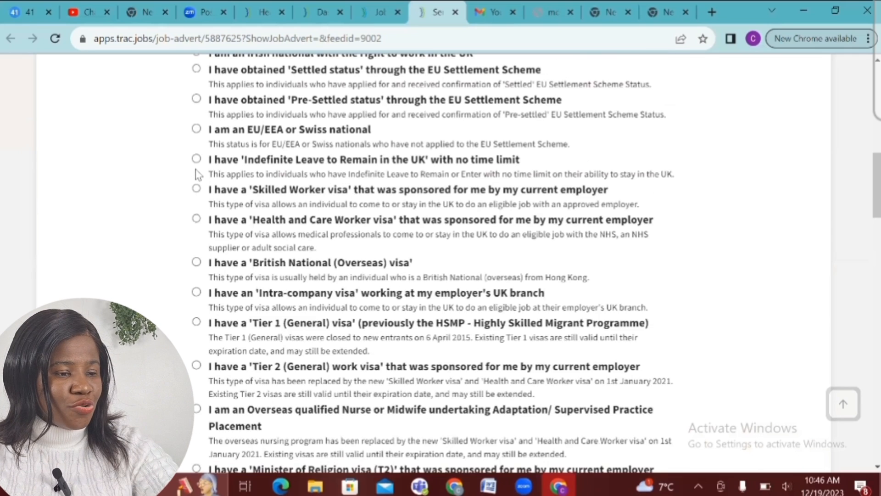
pyautogui.scroll(1, 197, 175)
pyautogui.scroll(1, 197, 175)
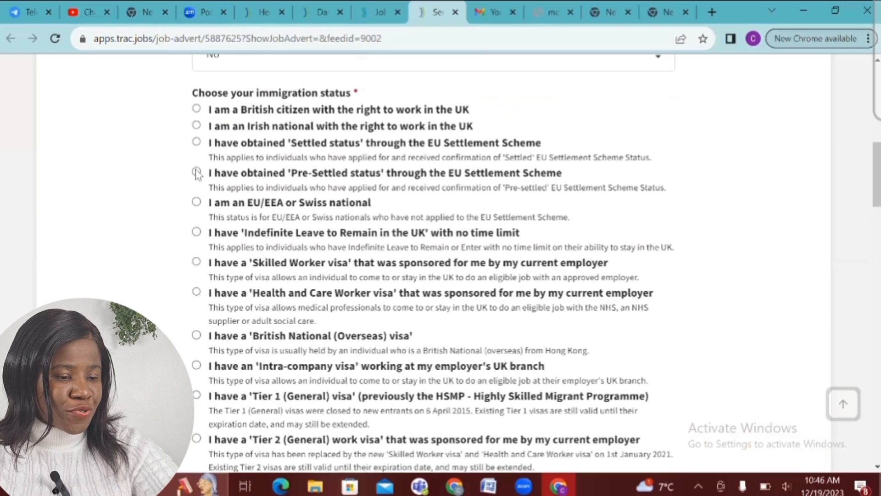
pyautogui.scroll(-2, 197, 175)
pyautogui.scroll(-5, 197, 174)
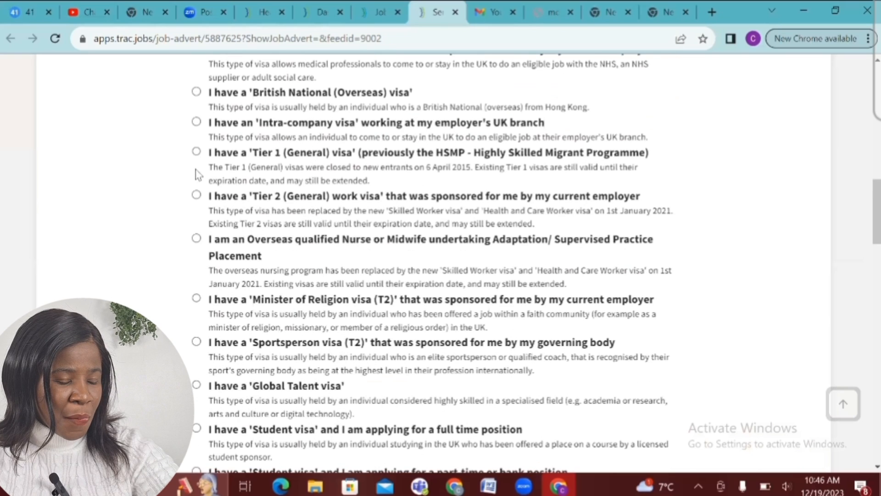
pyautogui.scroll(-3, 198, 175)
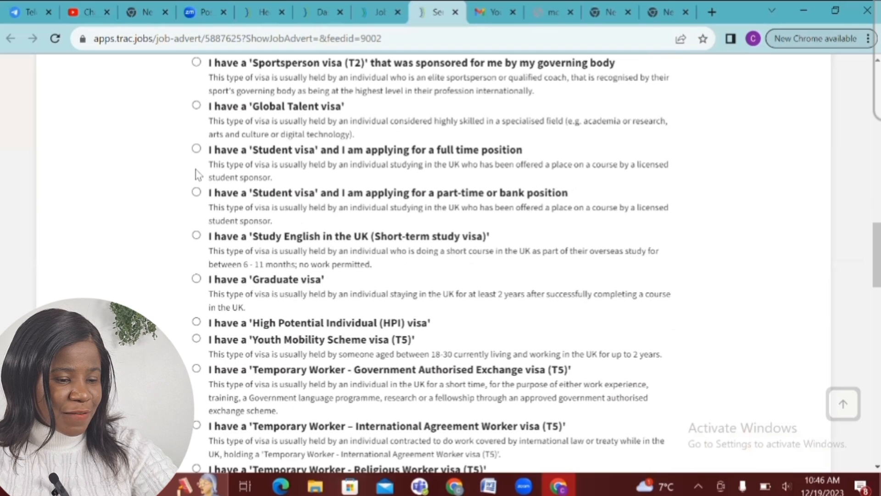
pyautogui.scroll(-3, 198, 174)
pyautogui.scroll(-2, 197, 174)
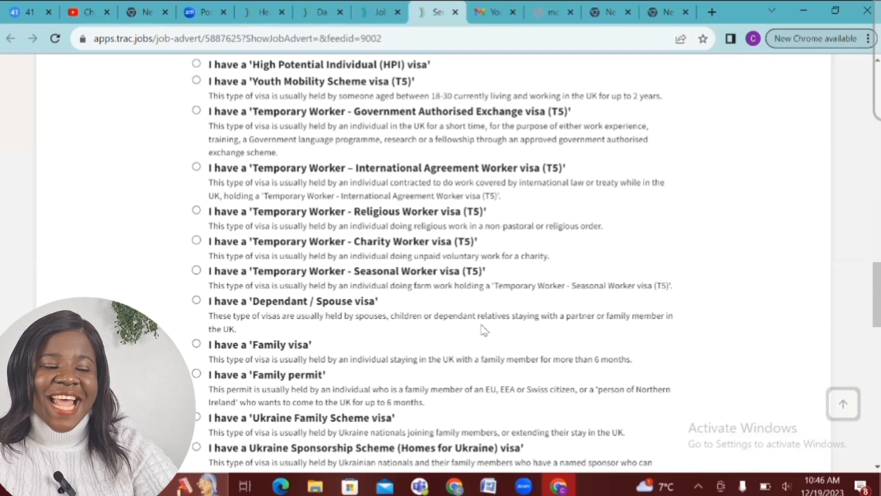
pyautogui.scroll(6, 484, 329)
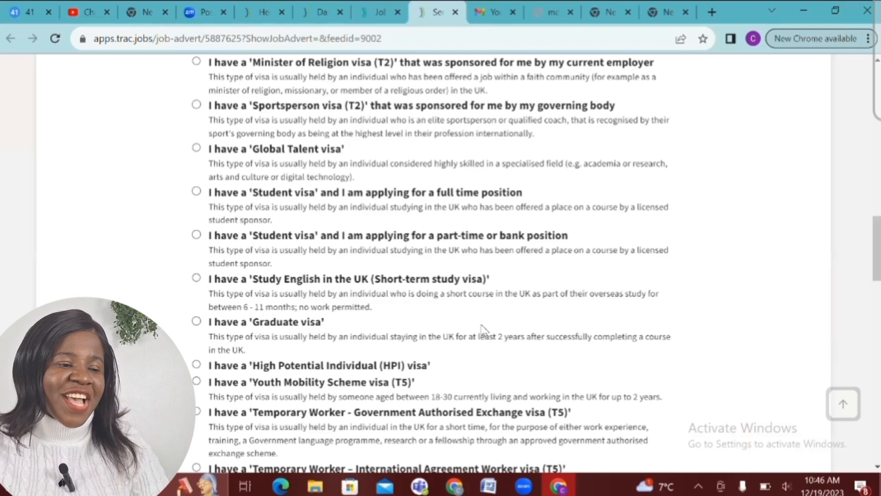
pyautogui.scroll(4, 483, 328)
pyautogui.scroll(4, 483, 328)
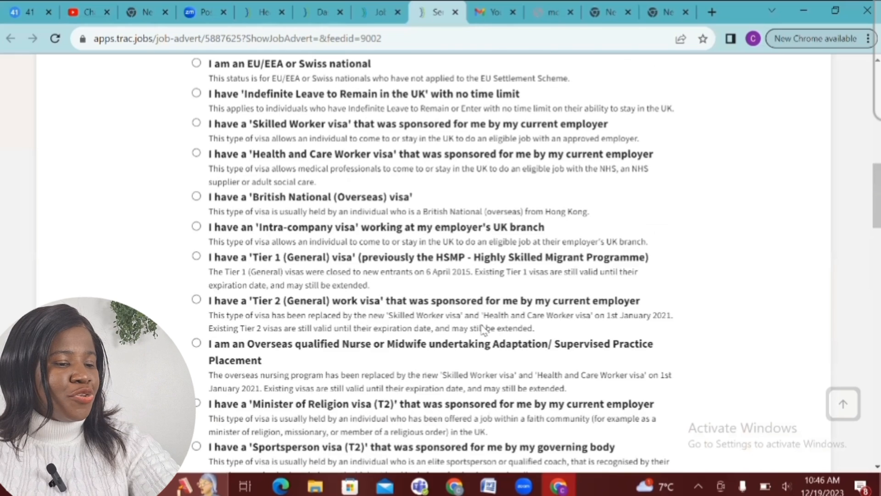
pyautogui.scroll(5, 483, 327)
pyautogui.scroll(-1, 483, 328)
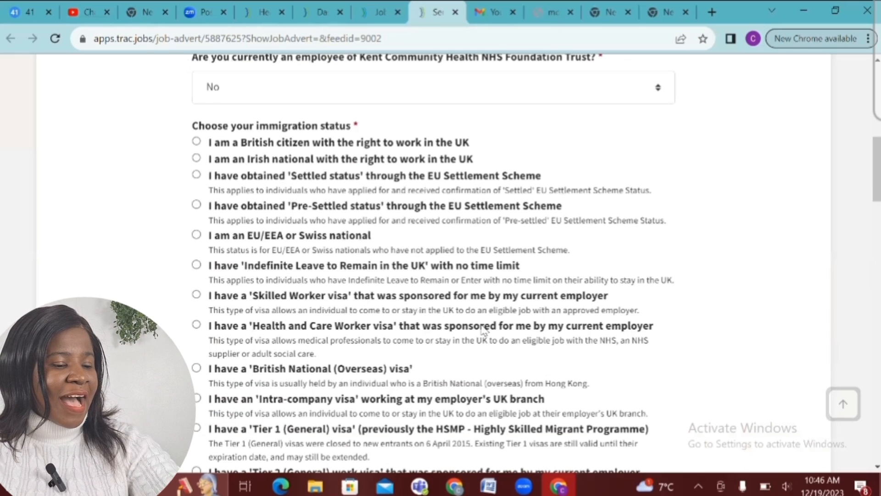
pyautogui.scroll(-1, 483, 328)
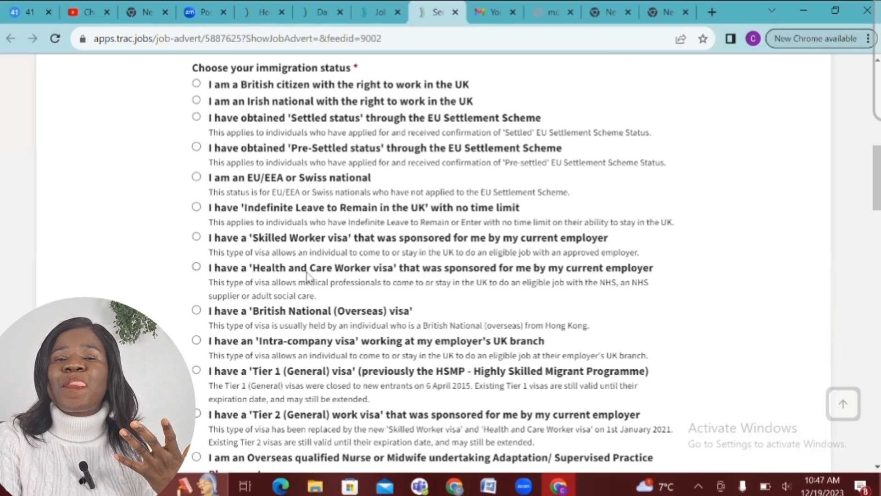
# Pick Health and Care Worker visa, then change the immigration status to Skilled Worker visa
pyautogui.click(197, 268)
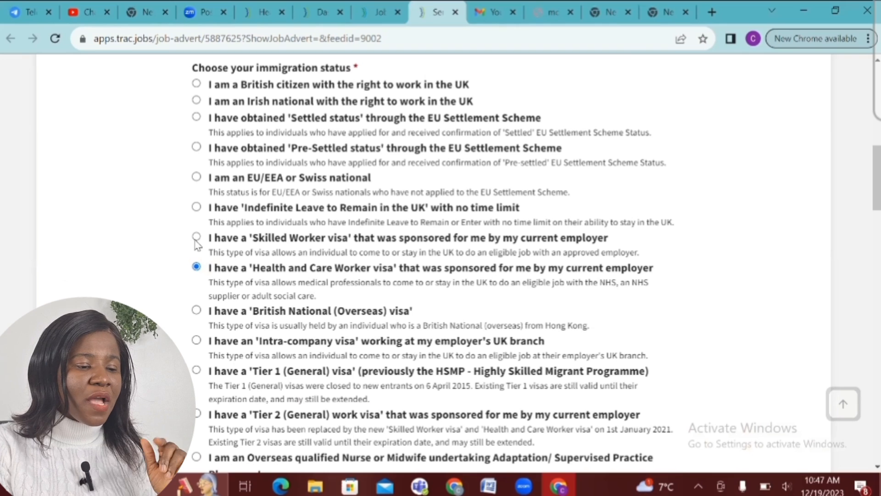
pyautogui.click(196, 237)
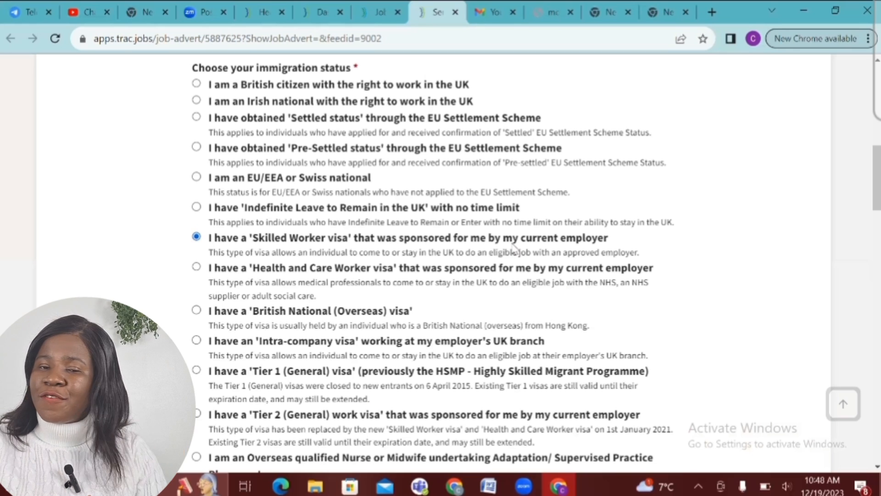
# Switch the immigration answer back to 'I do not have a visa or right to work in the UK'
pyautogui.scroll(-20, 513, 247)
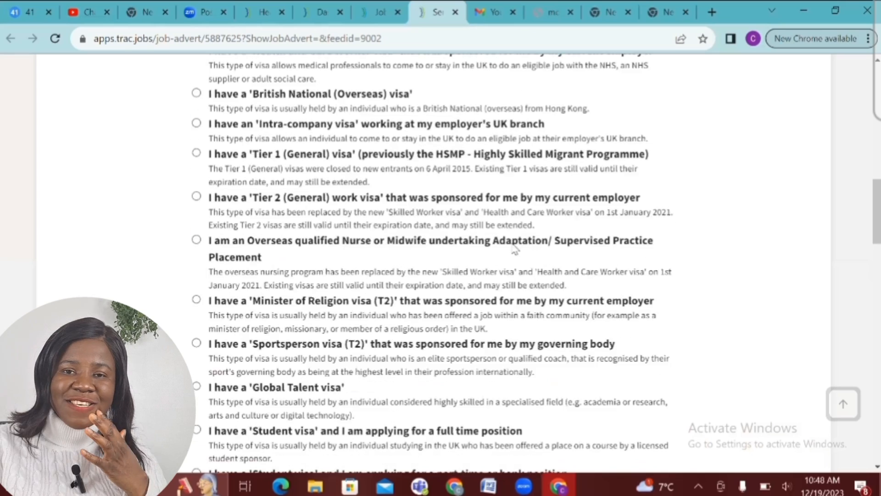
pyautogui.scroll(-13, 513, 248)
pyautogui.scroll(6, 514, 248)
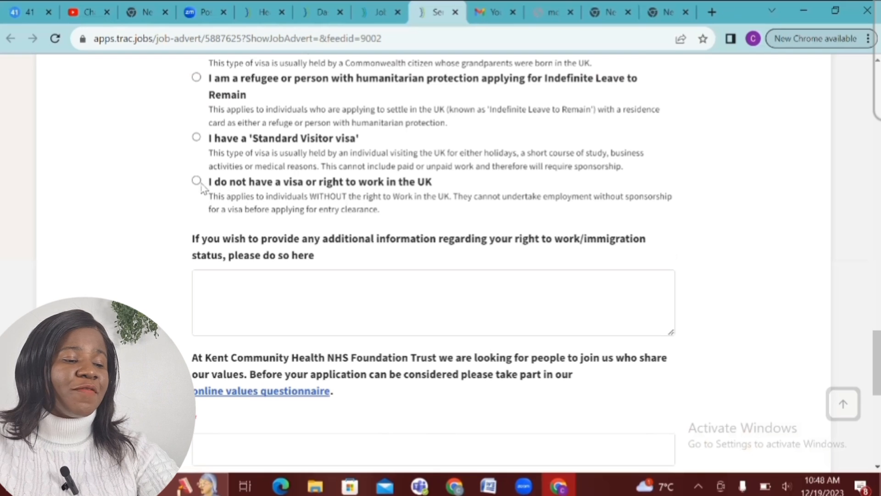
pyautogui.click(197, 181)
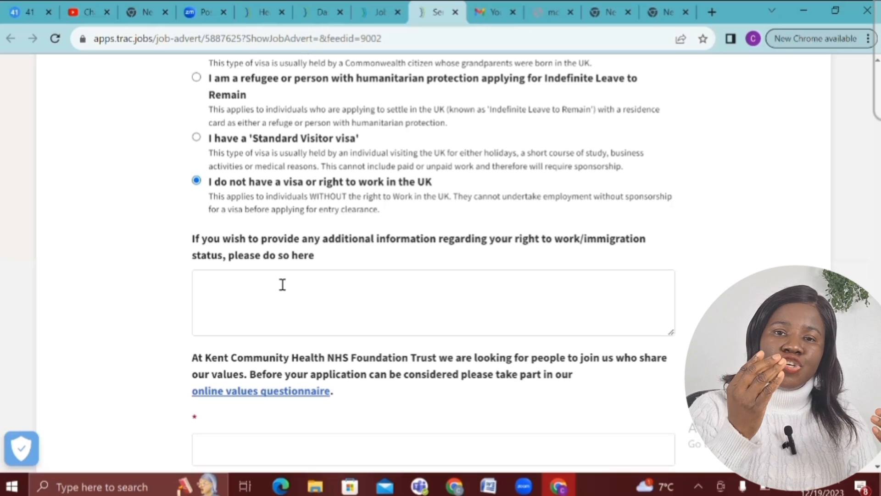
# Answer Yes to the driving licence question and move into the values questionnaire field
pyautogui.scroll(-5, 282, 285)
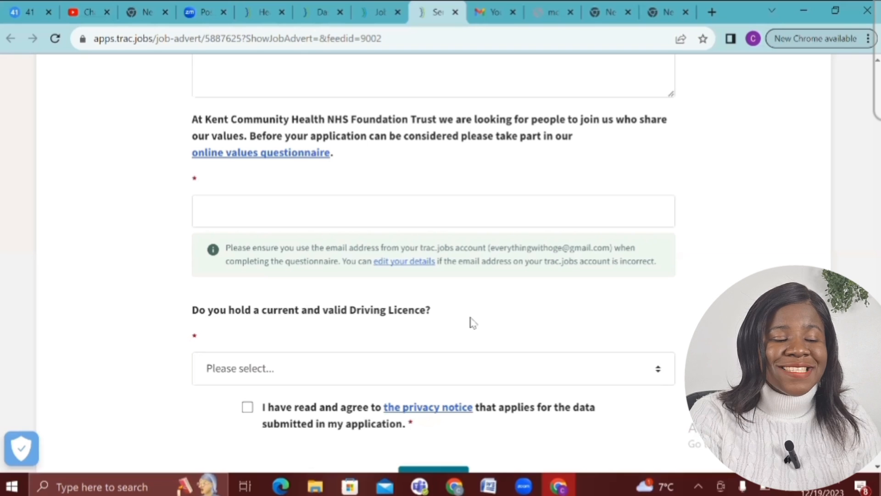
pyautogui.click(391, 365)
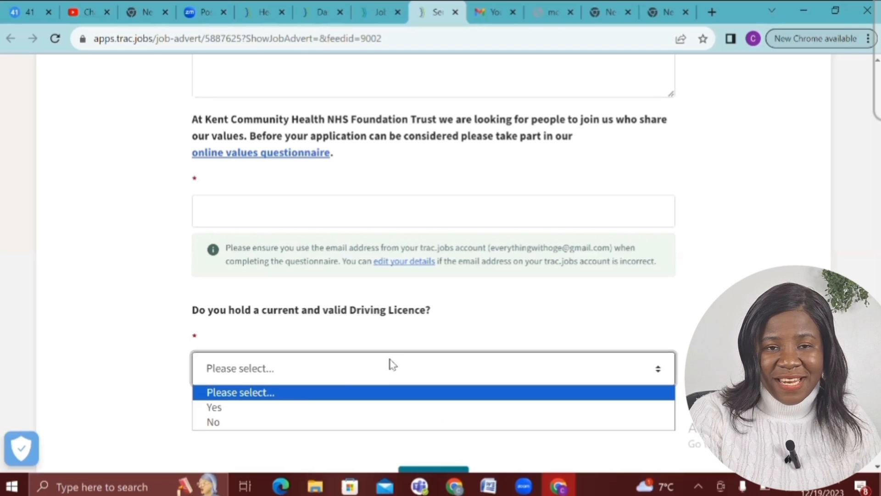
pyautogui.click(282, 407)
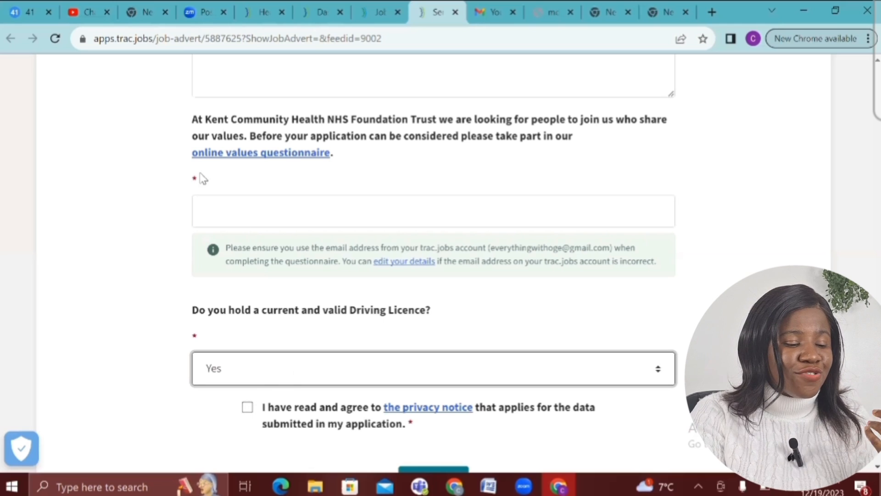
pyautogui.click(229, 196)
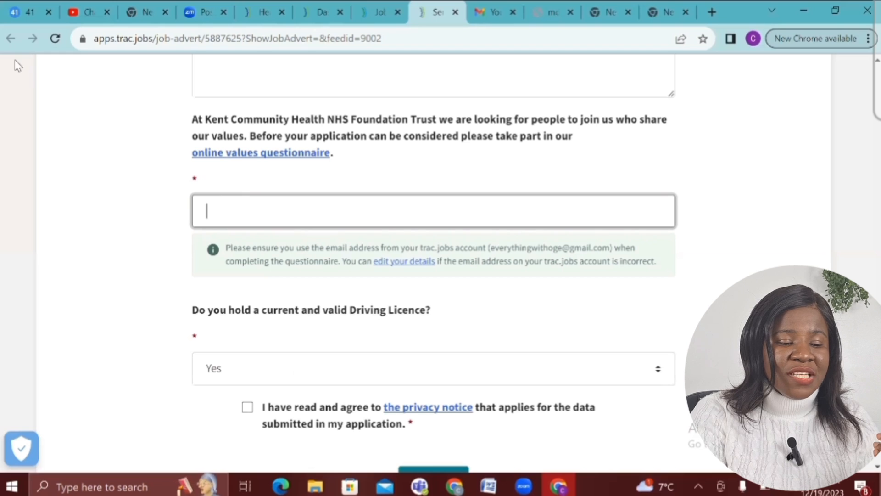
# Return to the search results and apply online for Central London Community Healthcare's Healthcare Assistant job
pyautogui.click(372, 14)
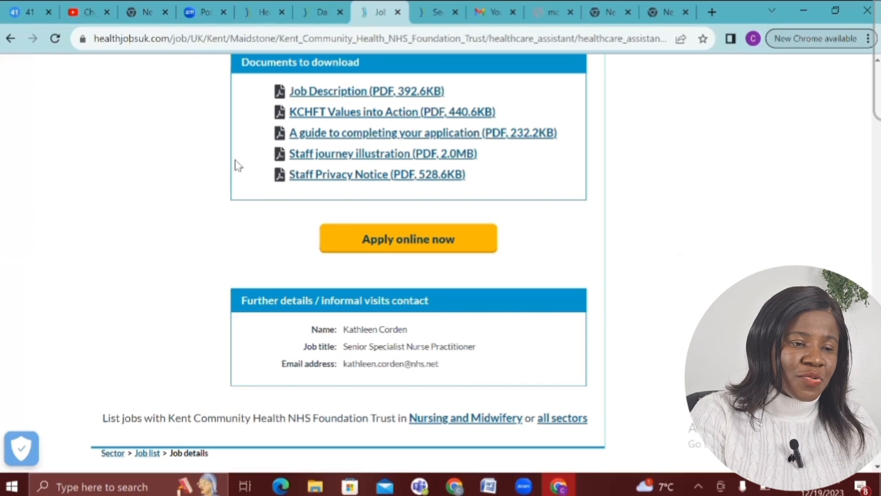
pyautogui.click(9, 40)
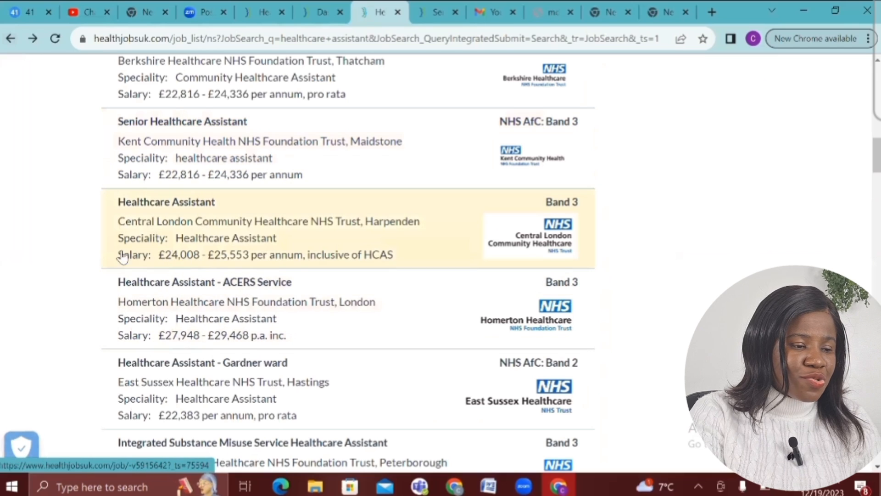
pyautogui.click(158, 210)
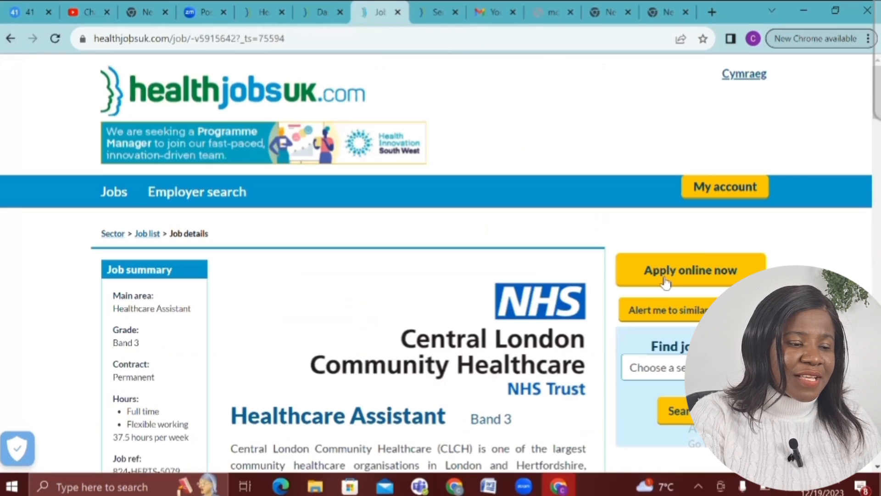
pyautogui.click(666, 279)
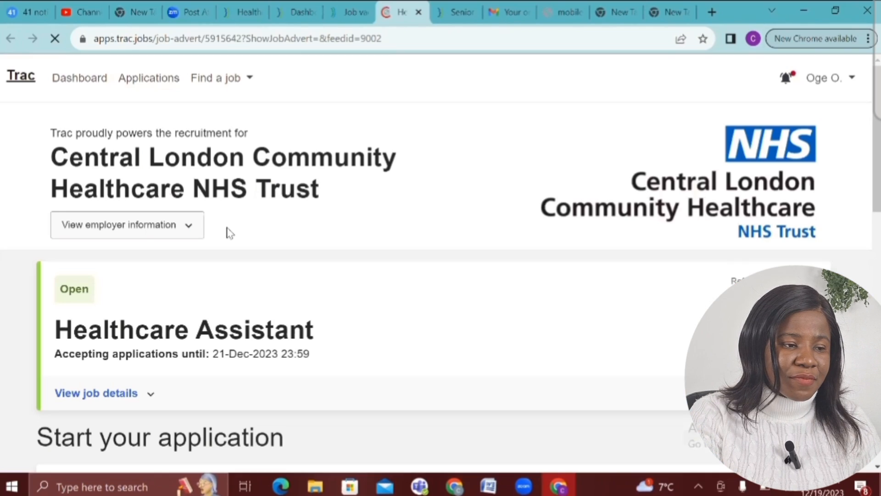
# Answer No to being a current Trust employee
pyautogui.scroll(-10, 230, 233)
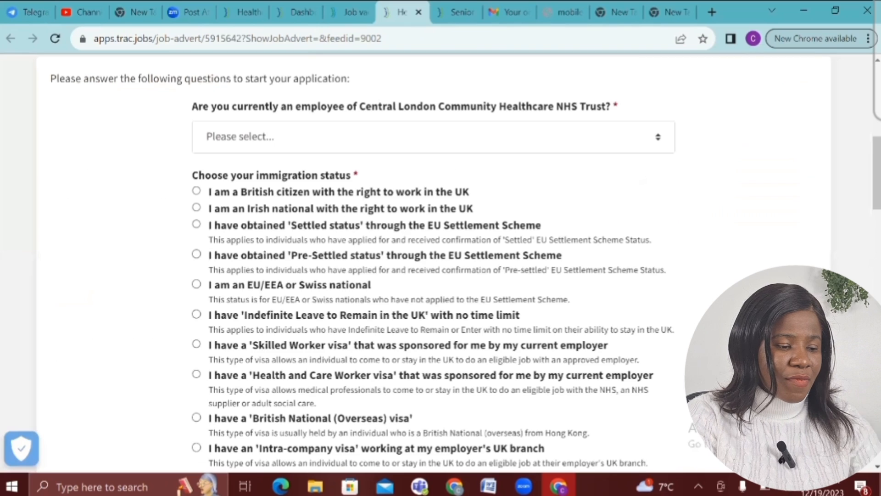
pyautogui.click(264, 93)
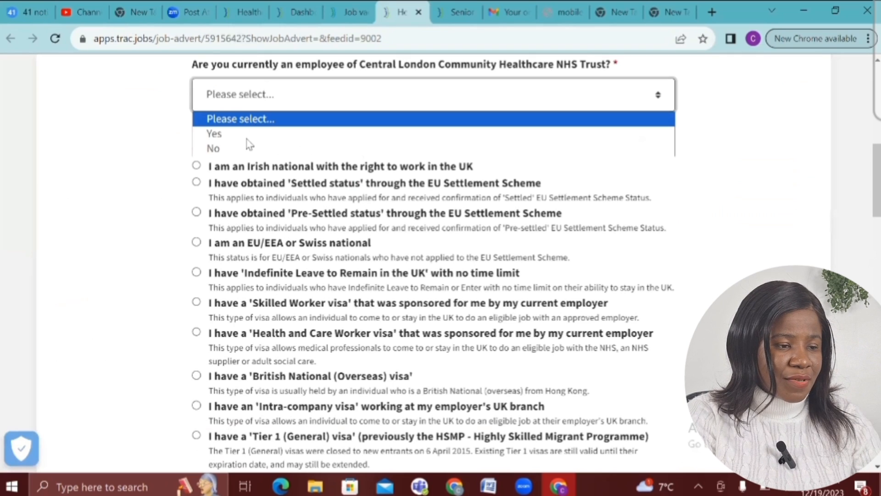
pyautogui.click(248, 149)
# Declare no visa or right to work in the UK, accept the privacy notice, and submit
pyautogui.scroll(-1, 248, 149)
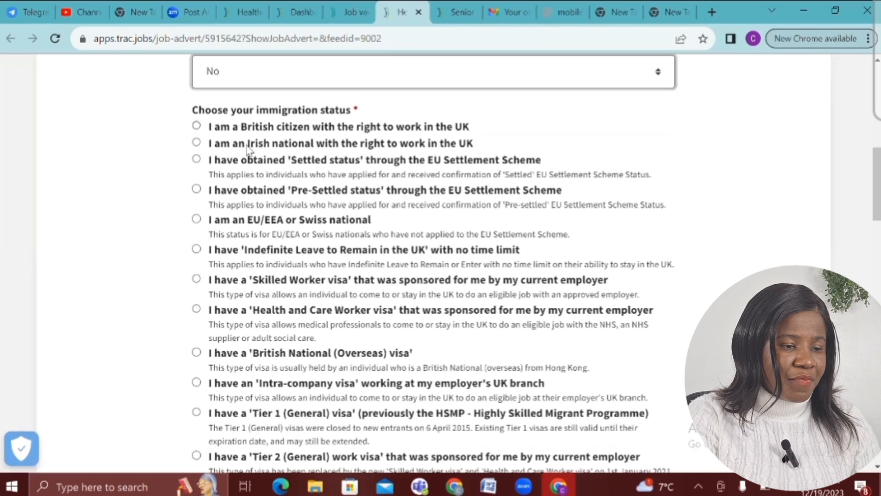
pyautogui.scroll(-20, 248, 149)
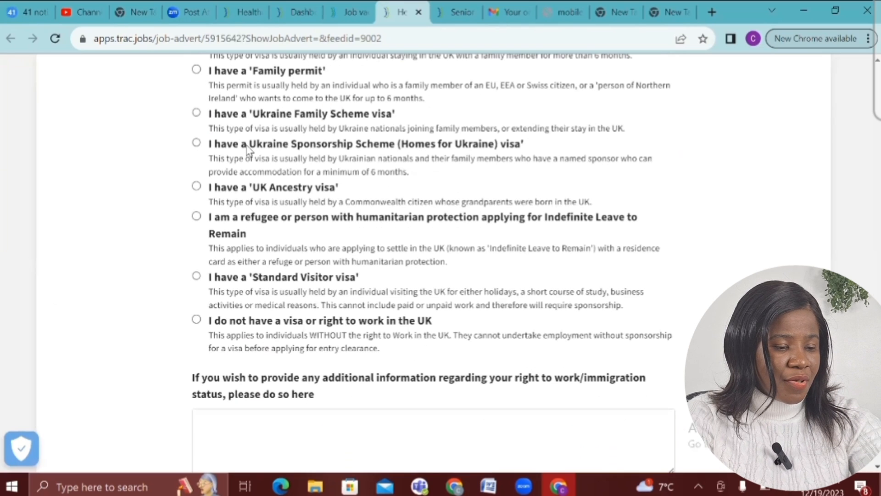
pyautogui.scroll(-3, 248, 150)
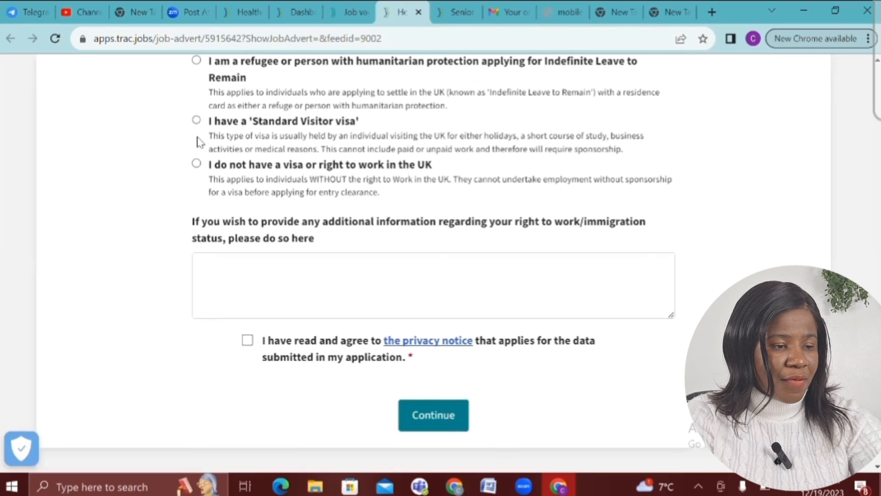
pyautogui.click(196, 164)
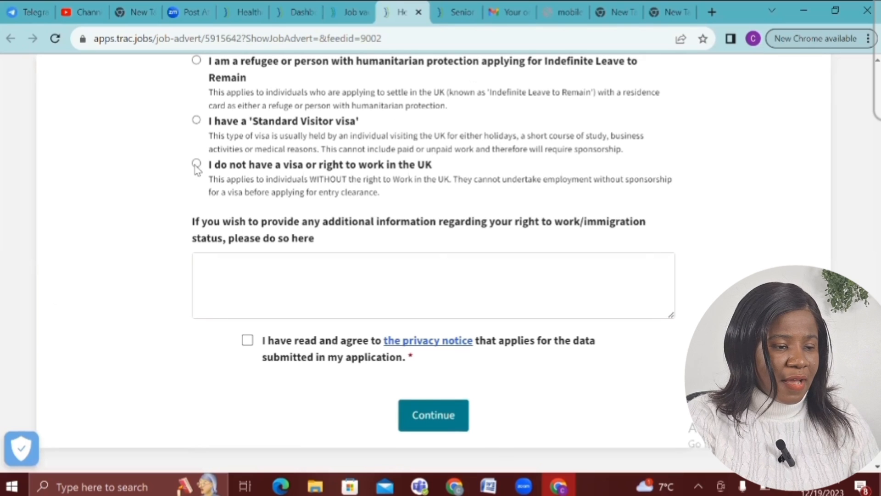
pyautogui.click(246, 290)
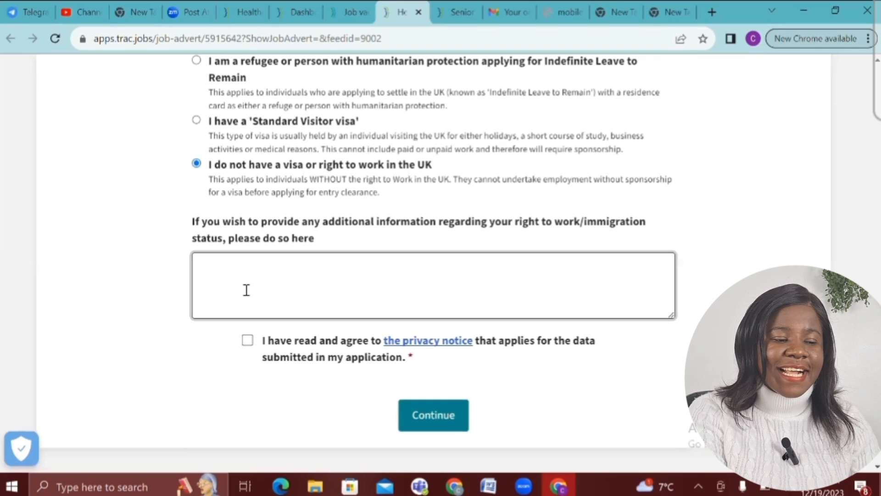
pyautogui.click(249, 340)
pyautogui.click(305, 357)
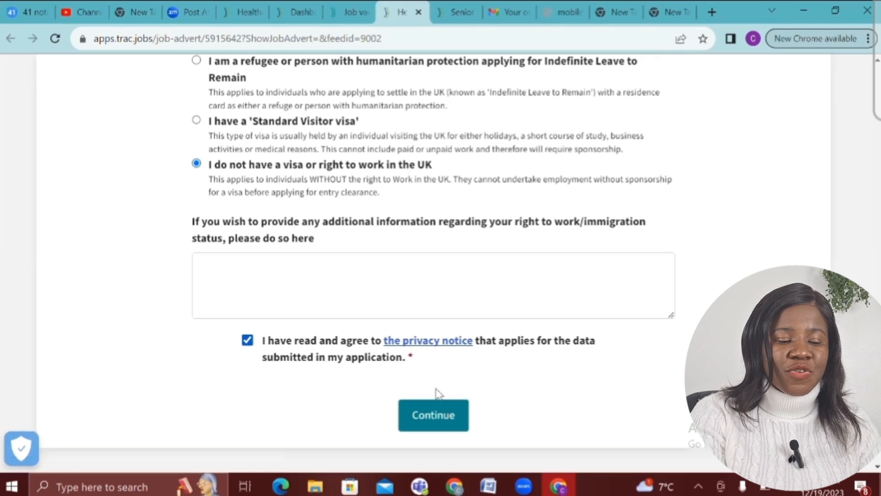
pyautogui.click(423, 410)
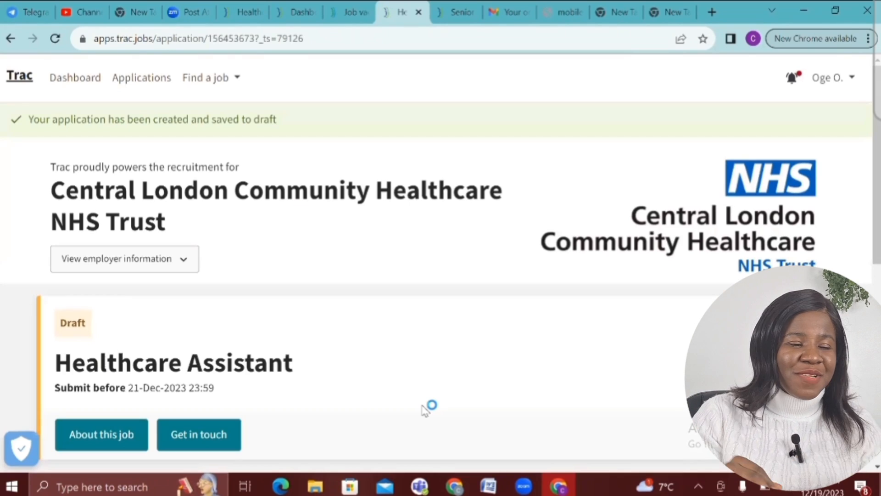
# Scroll the new Healthcare Assistant draft down to its Getting started options
pyautogui.scroll(-4, 424, 410)
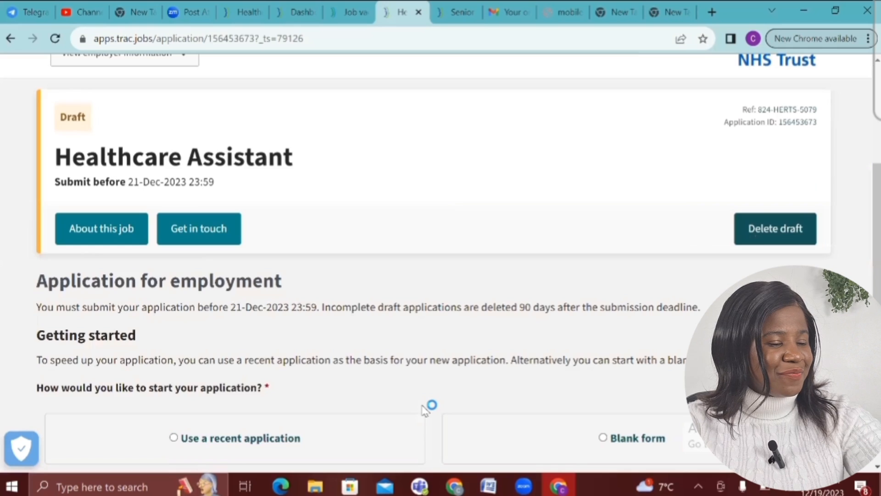
pyautogui.scroll(-1, 424, 410)
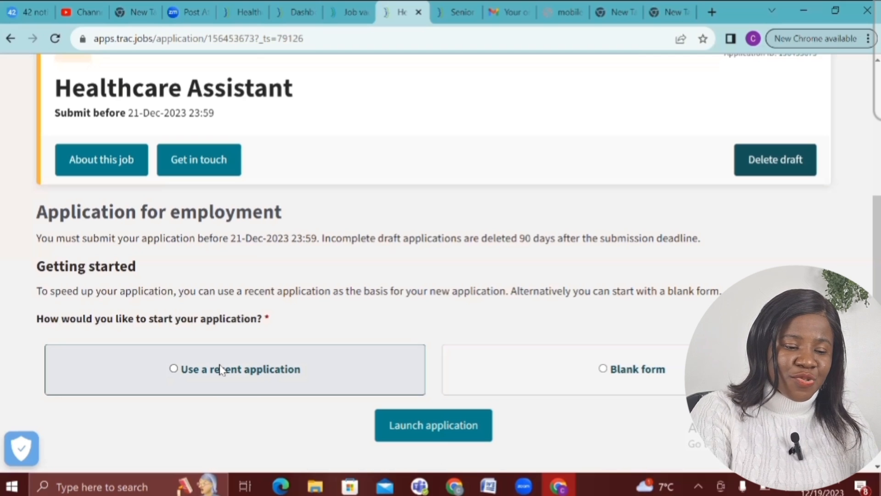
# Choose 'Use a recent application' and launch the form prefilled from it
pyautogui.click(173, 370)
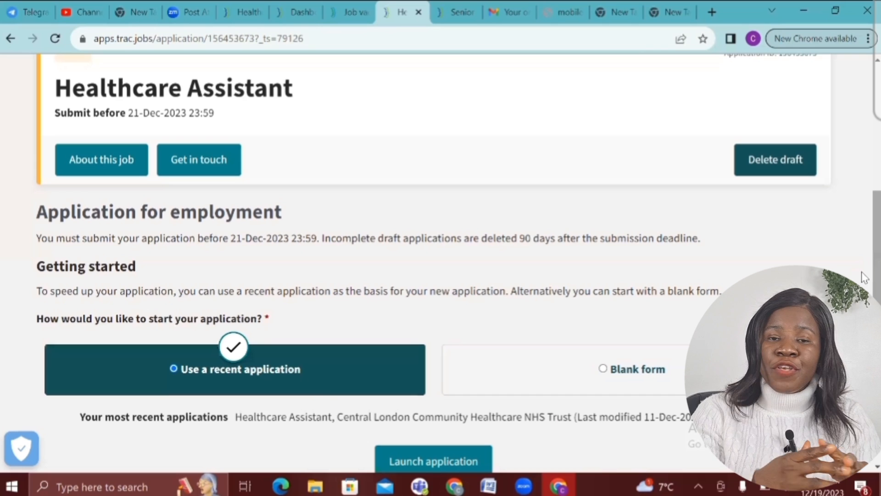
pyautogui.scroll(-3, 722, 245)
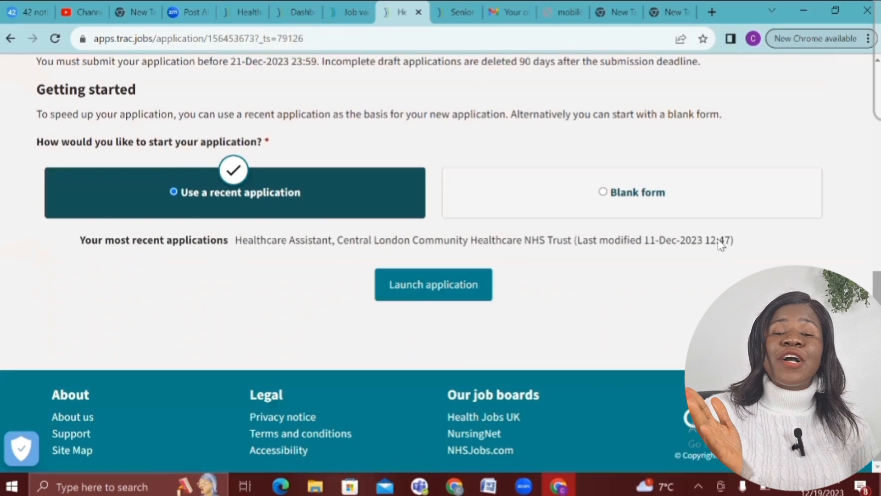
pyautogui.click(427, 290)
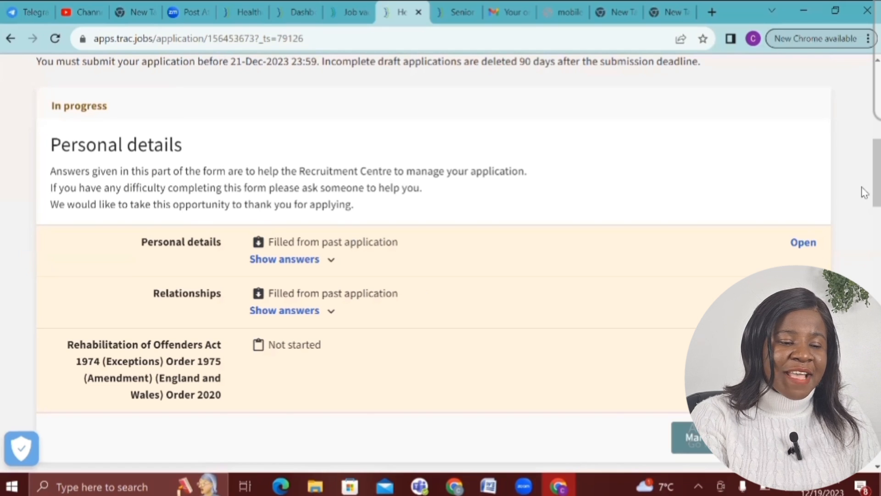
# Show the prefilled Personal details answers, then the Relationships answer of N/A
pyautogui.scroll(-1, 863, 193)
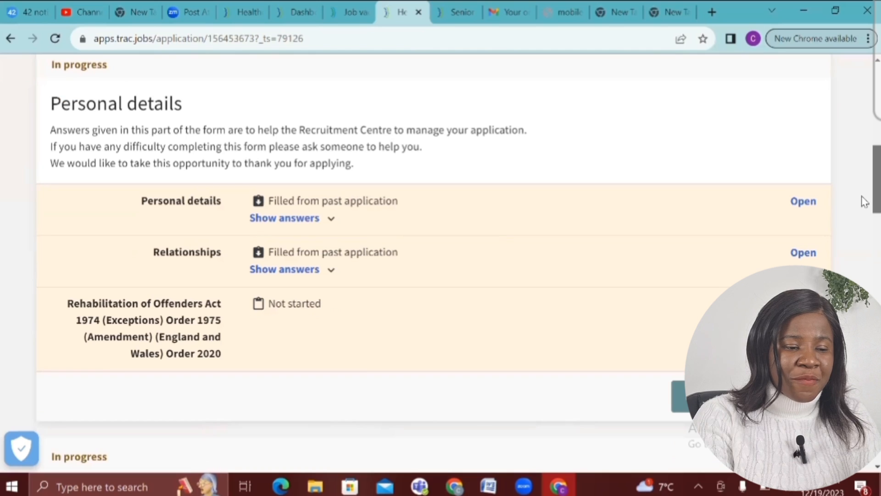
pyautogui.scroll(-1, 305, 147)
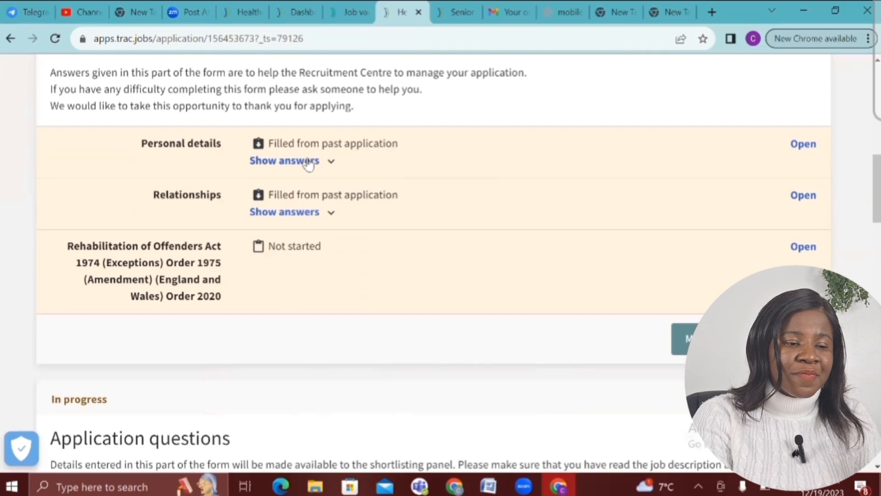
pyautogui.click(309, 162)
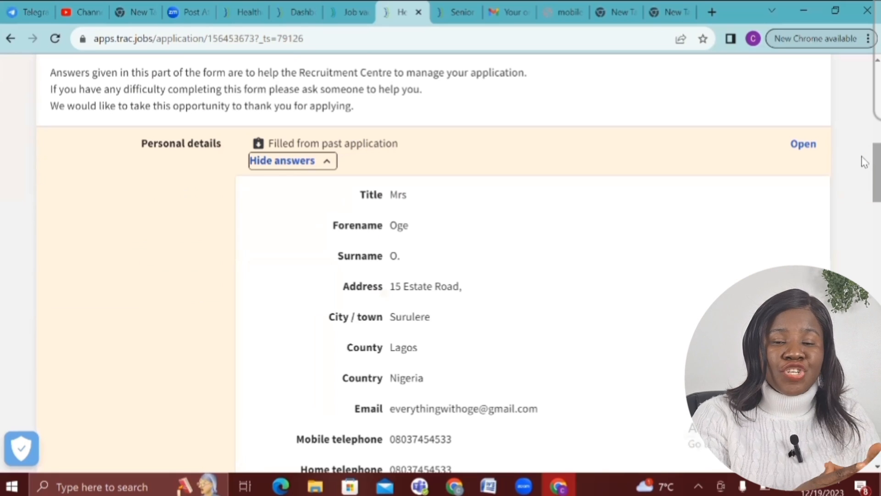
pyautogui.scroll(-3, 865, 179)
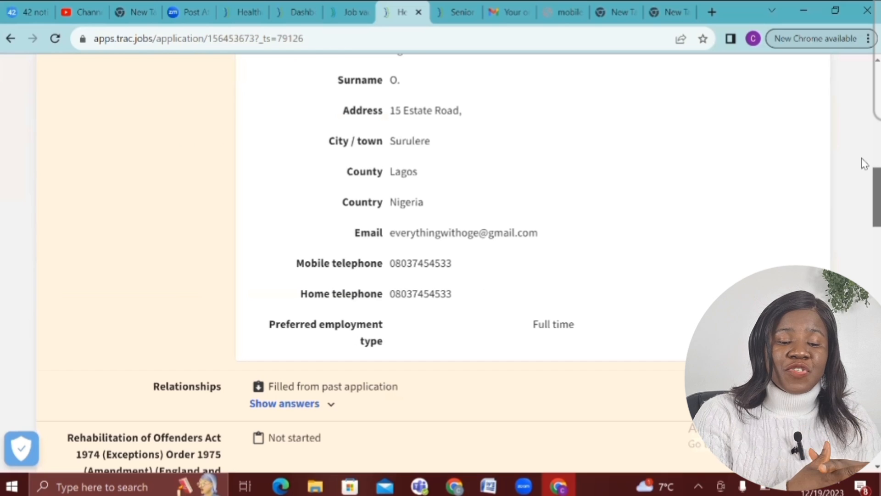
pyautogui.scroll(3, 864, 172)
pyautogui.scroll(-1, 865, 172)
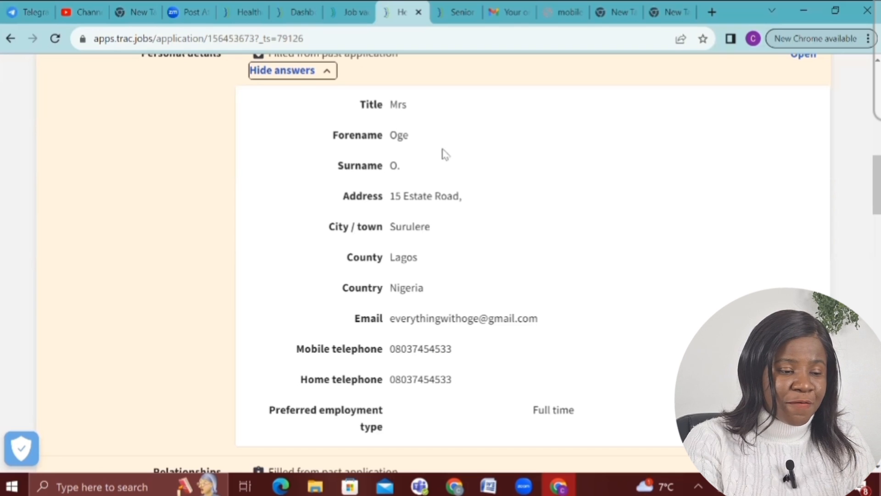
pyautogui.scroll(-8, 427, 220)
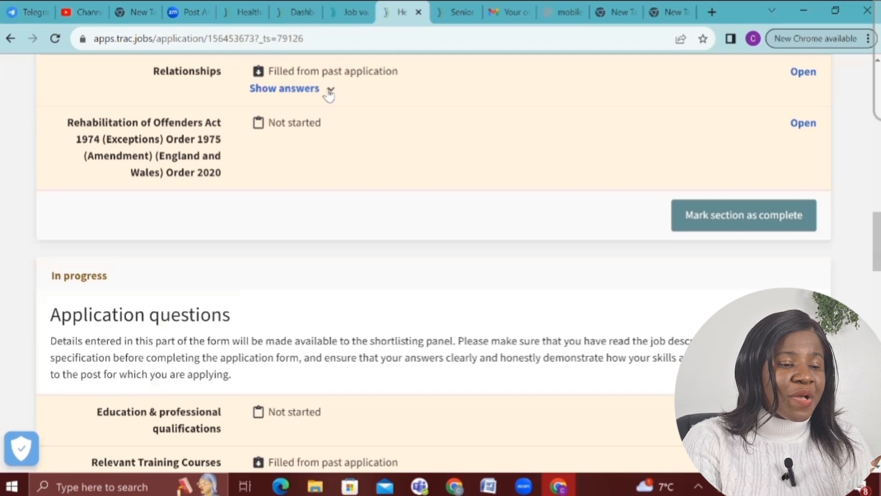
pyautogui.click(330, 92)
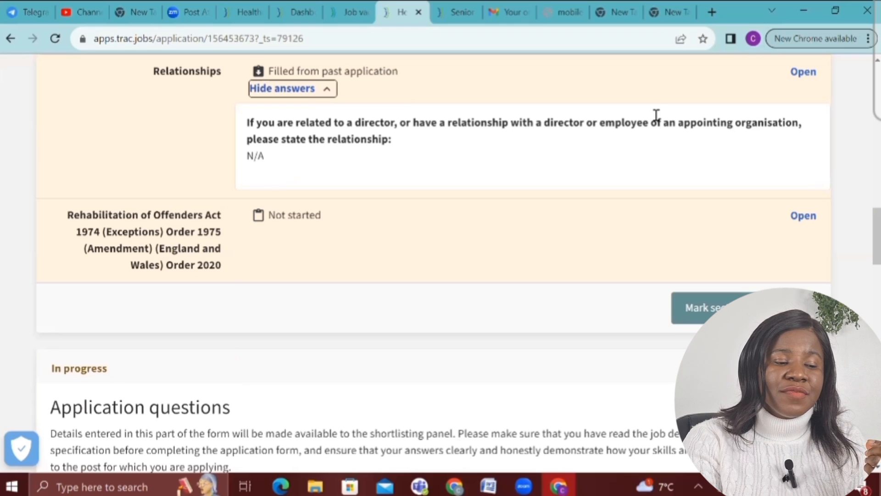
# Open the Relationships question and save its N/A answer
pyautogui.click(799, 73)
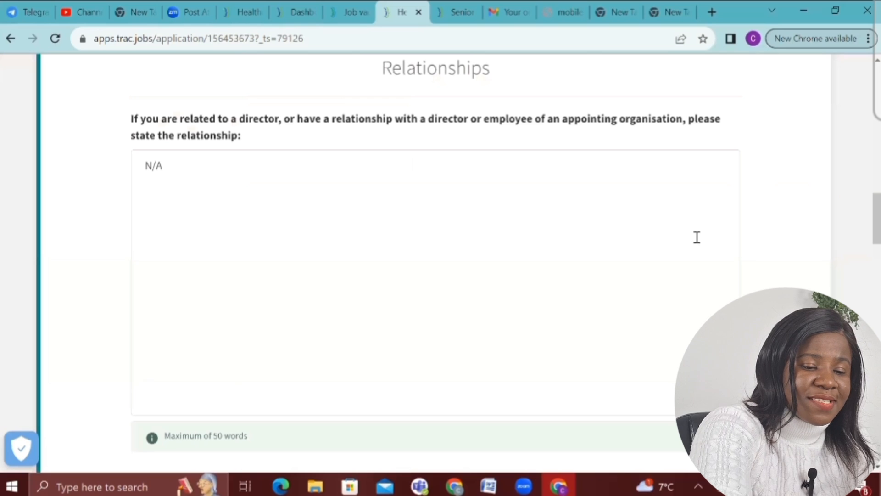
pyautogui.scroll(-5, 696, 237)
pyautogui.press('Return')
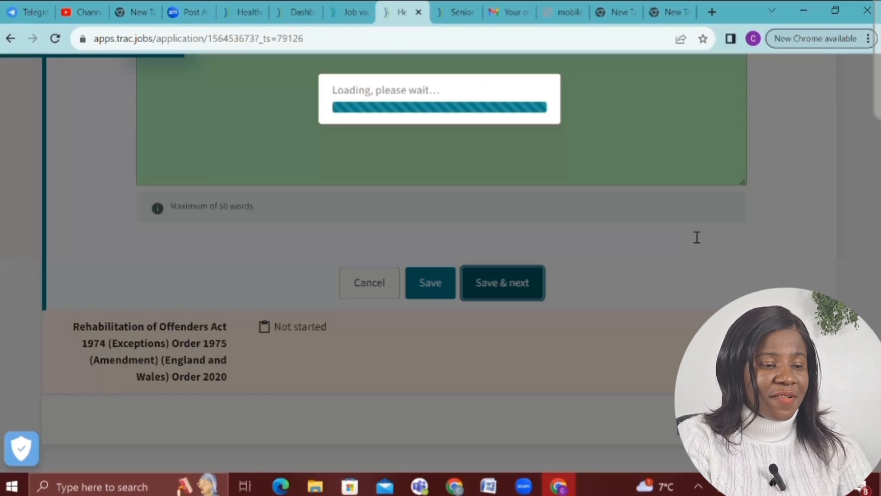
pyautogui.scroll(2, 697, 237)
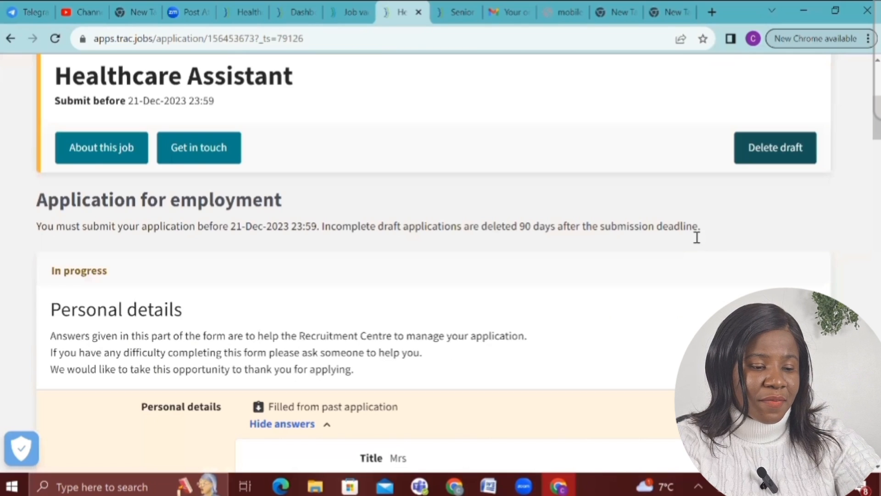
pyautogui.scroll(-4, 860, 220)
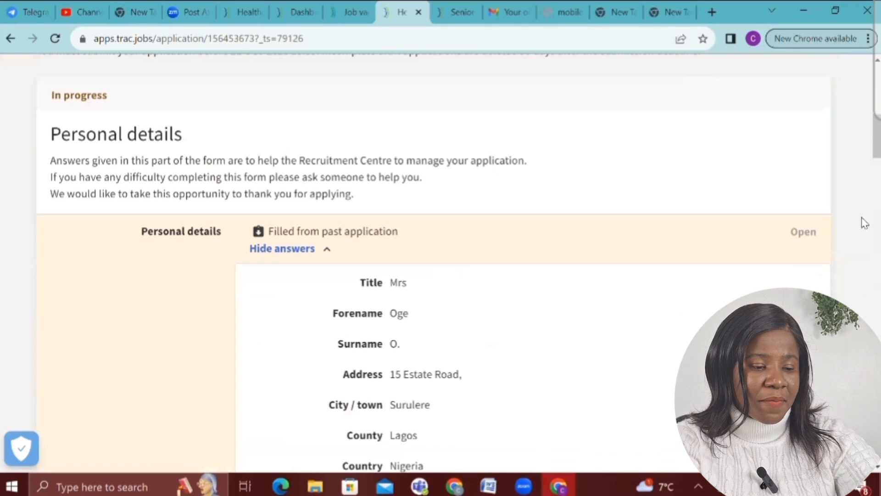
pyautogui.scroll(-5, 759, 252)
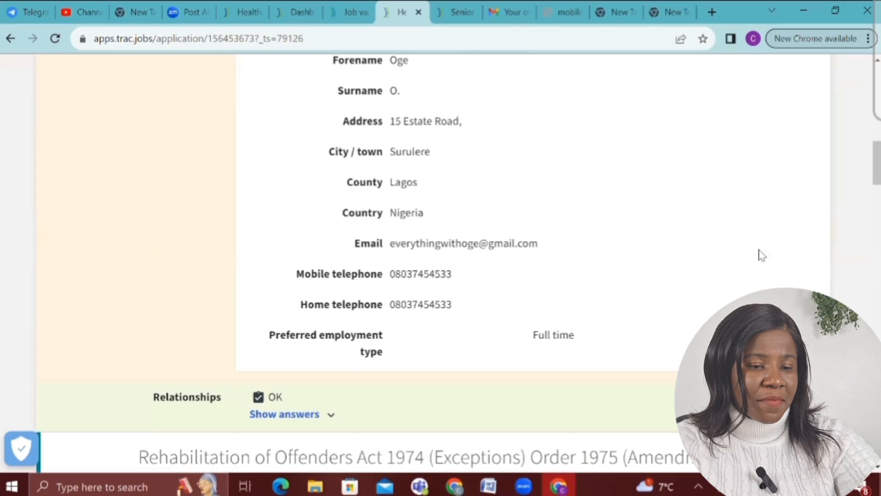
pyautogui.scroll(-4, 762, 255)
pyautogui.scroll(-1, 762, 255)
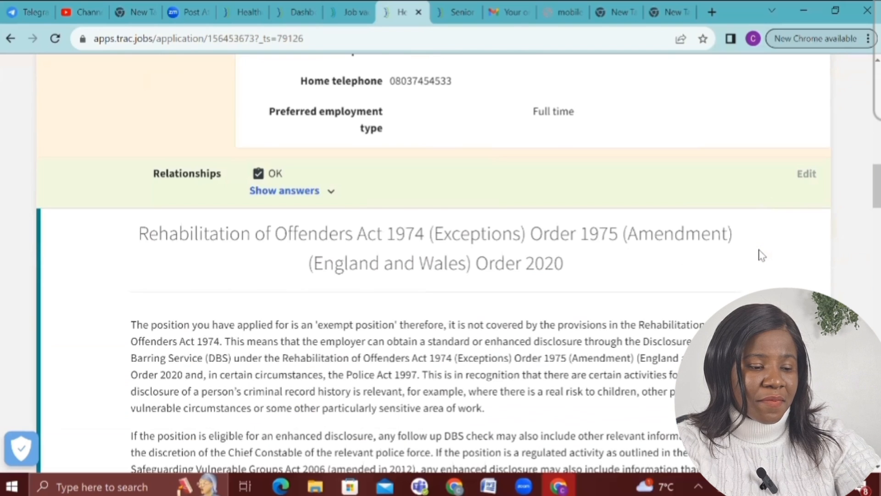
pyautogui.scroll(3, 762, 255)
pyautogui.scroll(5, 762, 255)
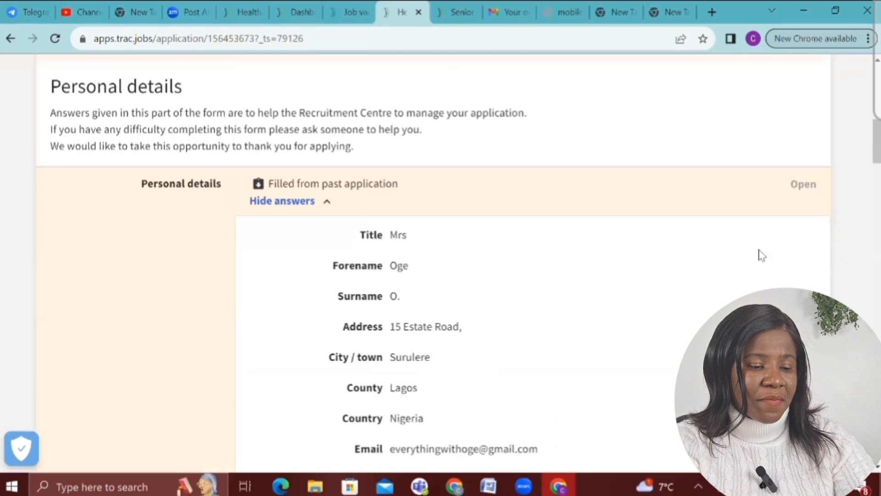
pyautogui.scroll(-8, 762, 256)
pyautogui.scroll(-6, 762, 256)
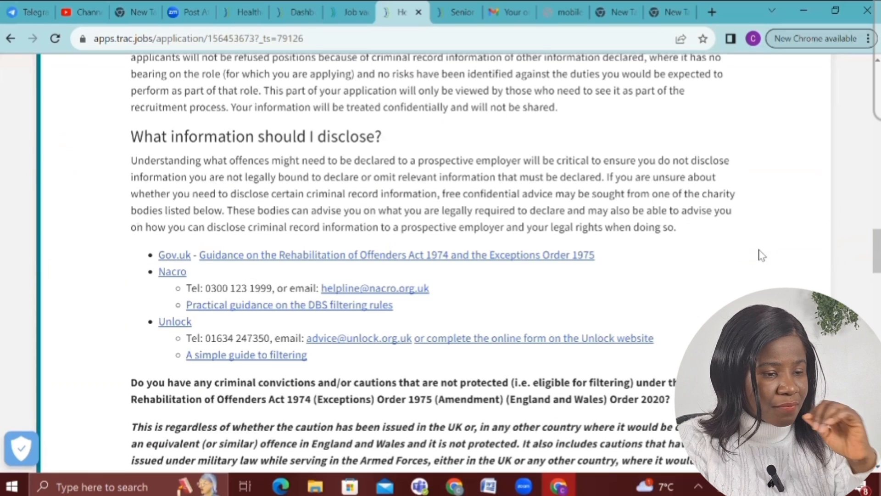
pyautogui.scroll(-4, 760, 255)
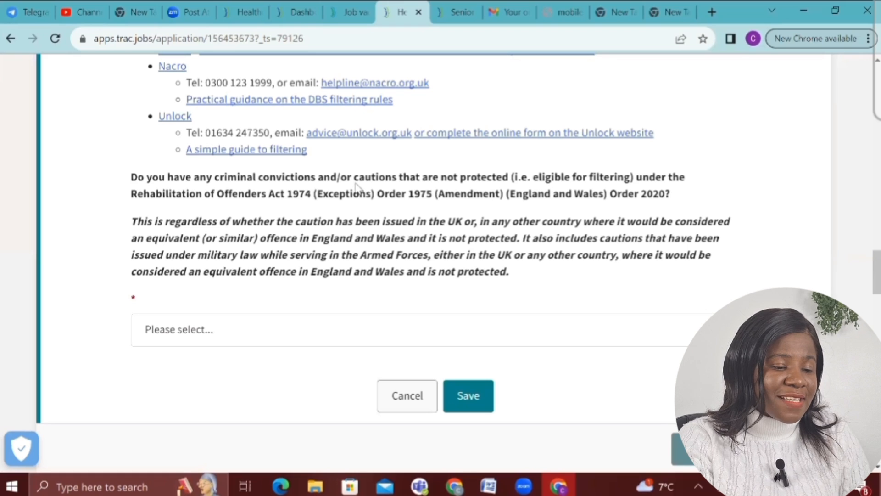
# Answer No to criminal convictions, save, and mark the personal details section complete
pyautogui.click(230, 339)
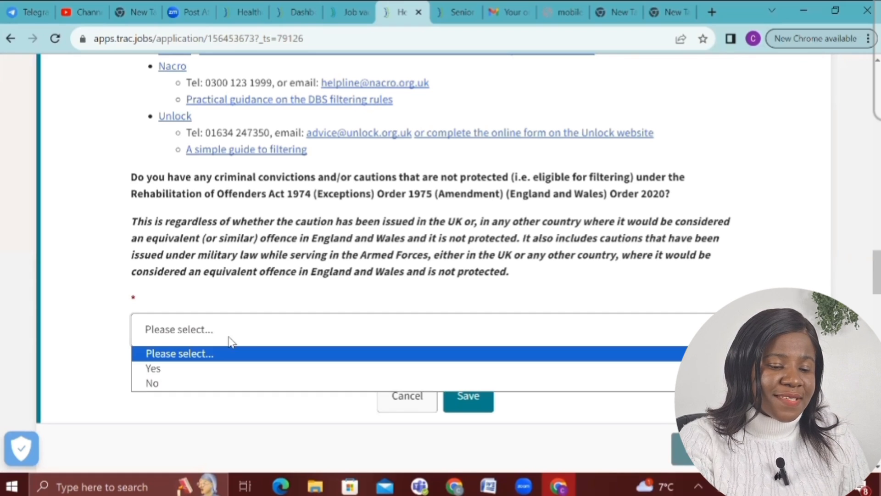
pyautogui.click(190, 384)
pyautogui.click(467, 398)
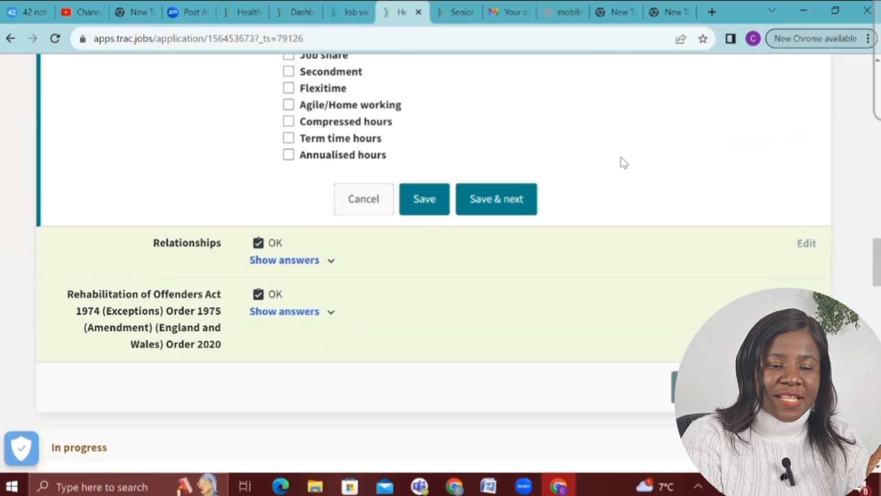
pyautogui.click(429, 203)
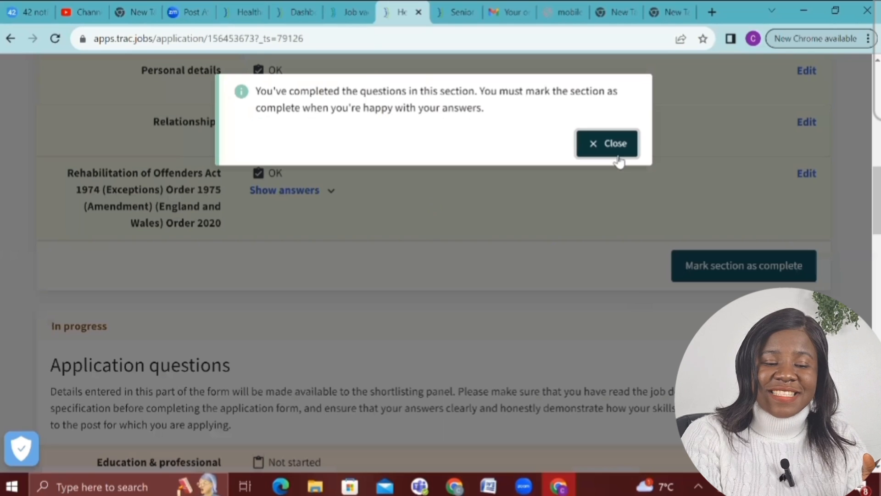
pyautogui.click(621, 149)
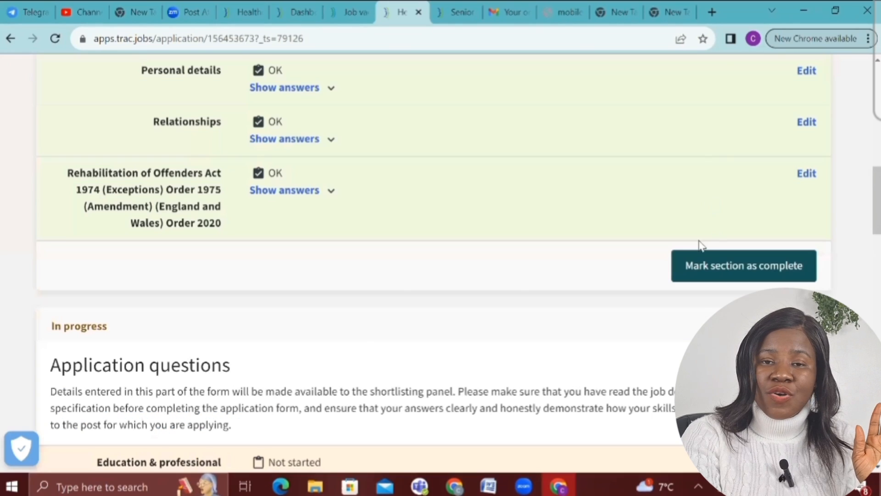
pyautogui.click(713, 271)
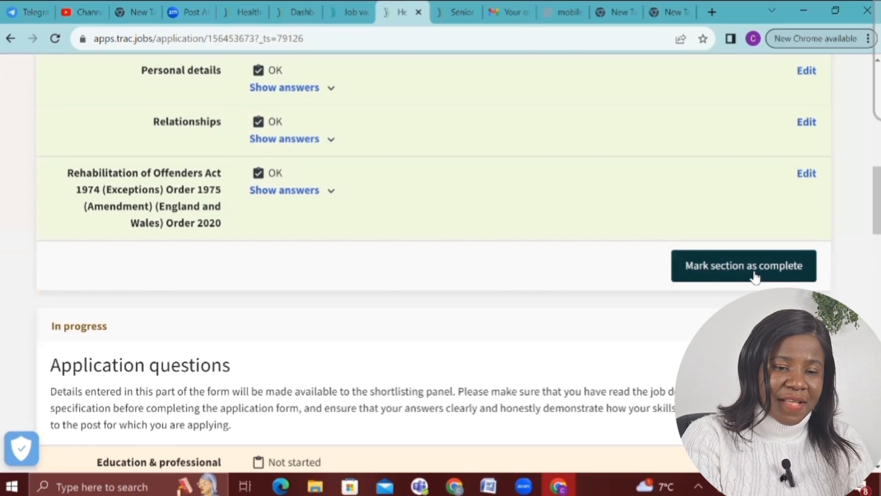
pyautogui.click(754, 271)
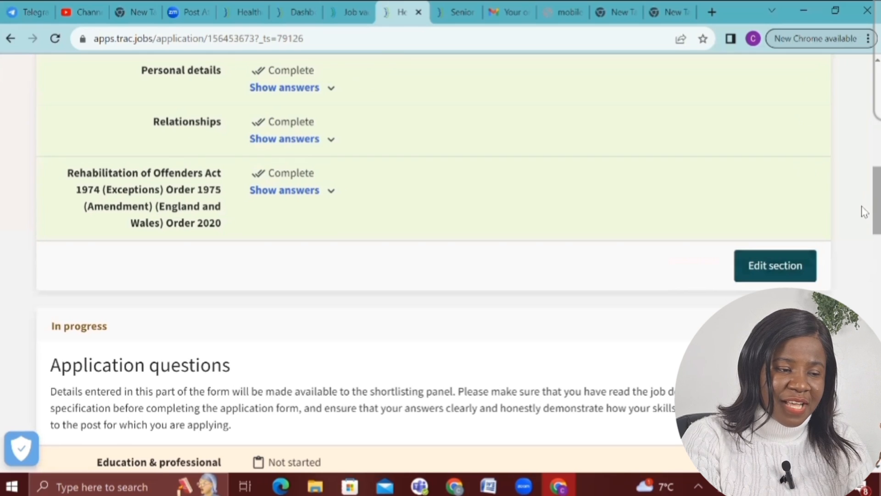
# Scroll to Application questions and open Education & professional qualifications
pyautogui.scroll(-5, 864, 263)
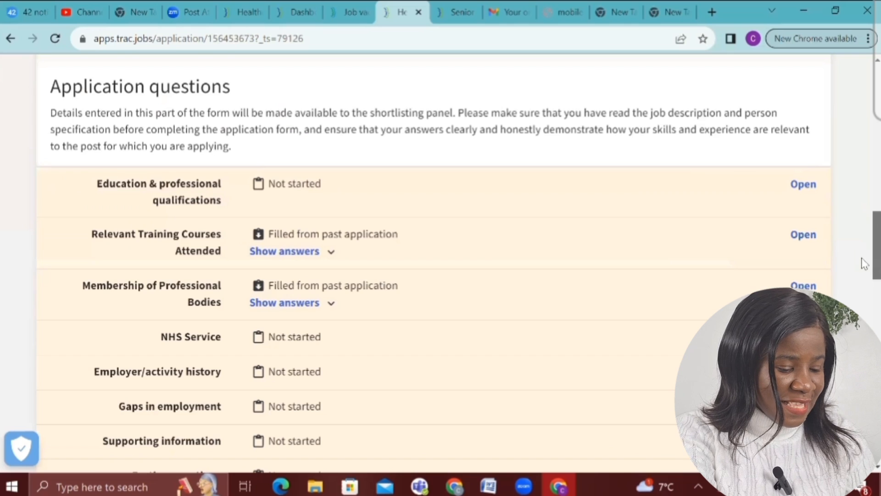
pyautogui.scroll(-1, 807, 168)
pyautogui.click(810, 148)
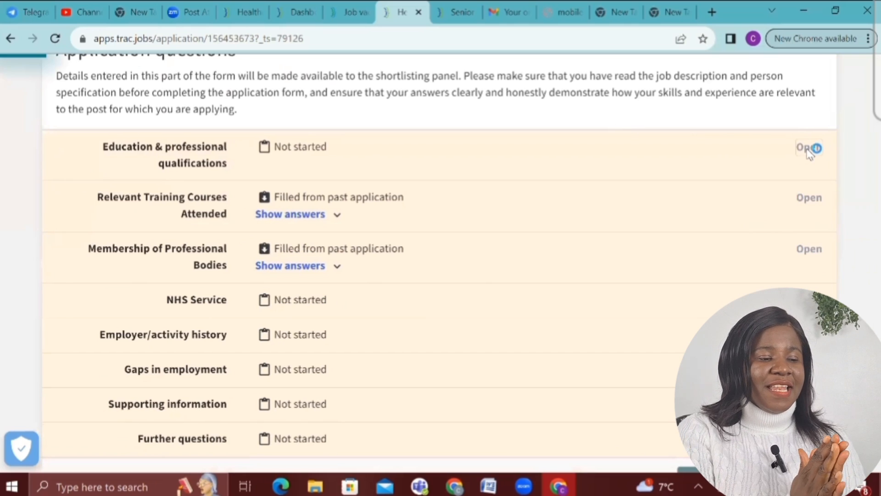
pyautogui.scroll(-2, 359, 118)
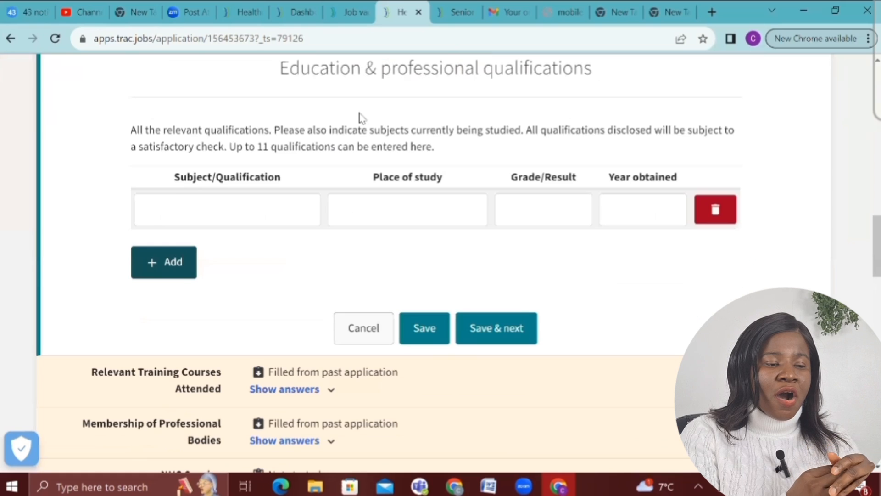
pyautogui.click(199, 206)
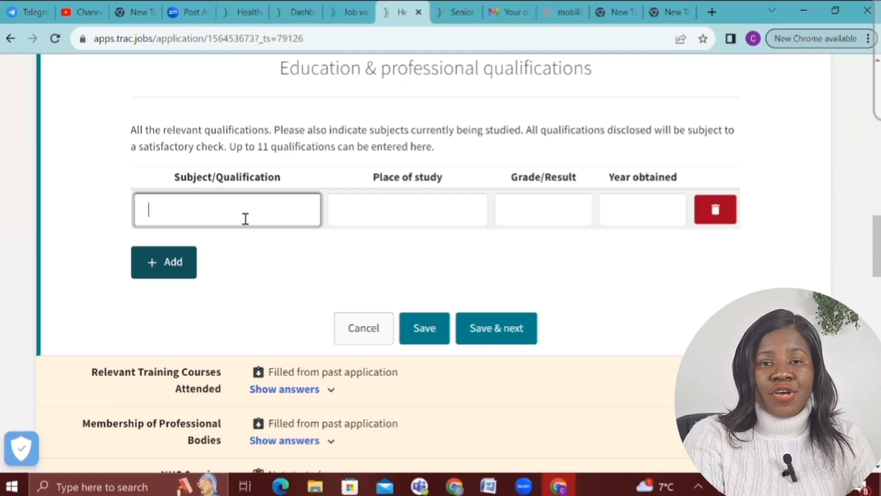
pyautogui.click(369, 205)
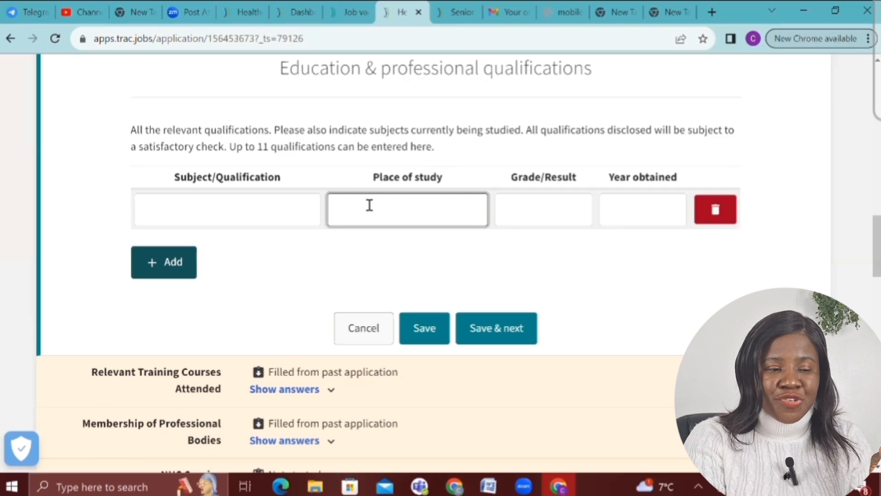
pyautogui.click(520, 213)
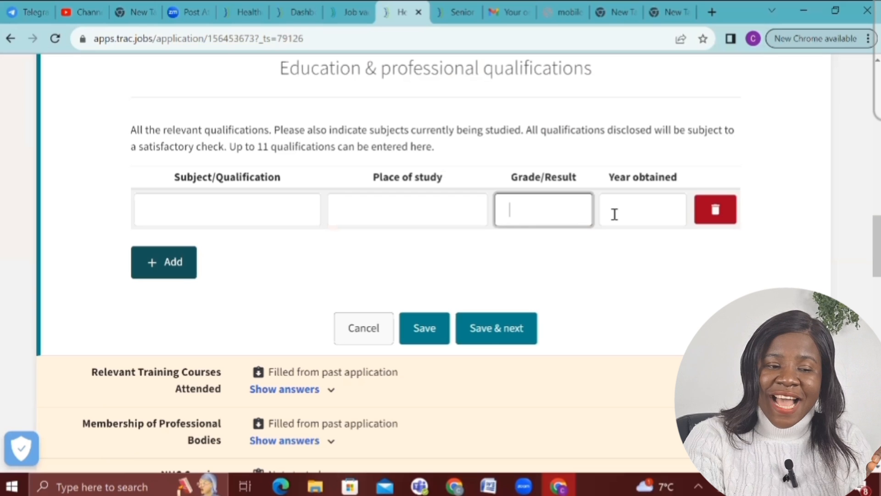
pyautogui.click(211, 214)
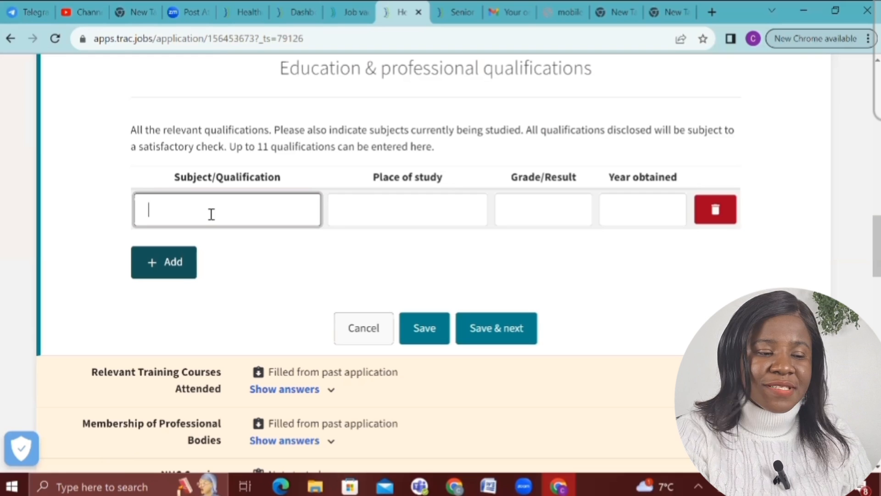
# Enter a Nursing qualification from University Nigeria Nsukka, grade 2nd class Honors (Upper Division)
pyautogui.write('Nursin')
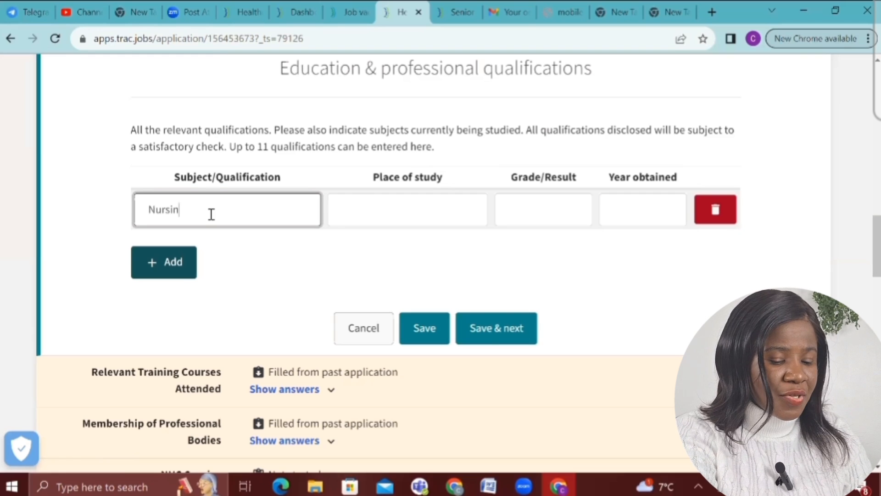
pyautogui.write('g')
pyautogui.click(400, 215)
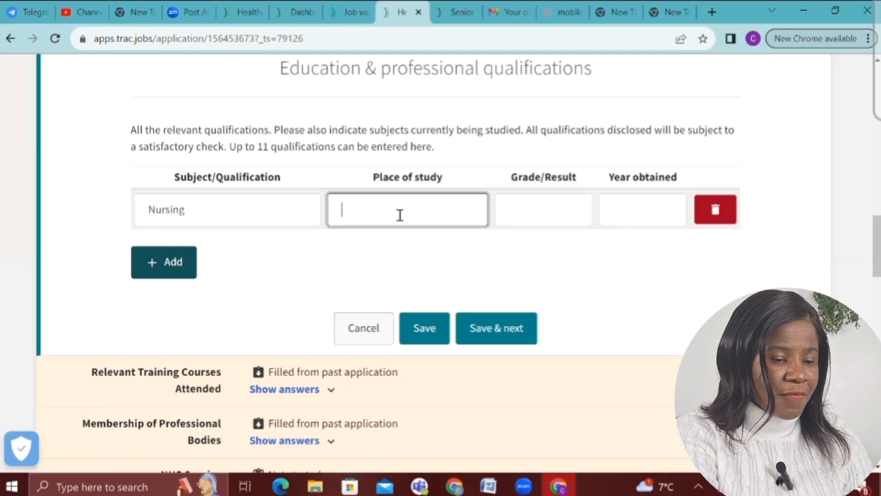
pyautogui.write('Univ')
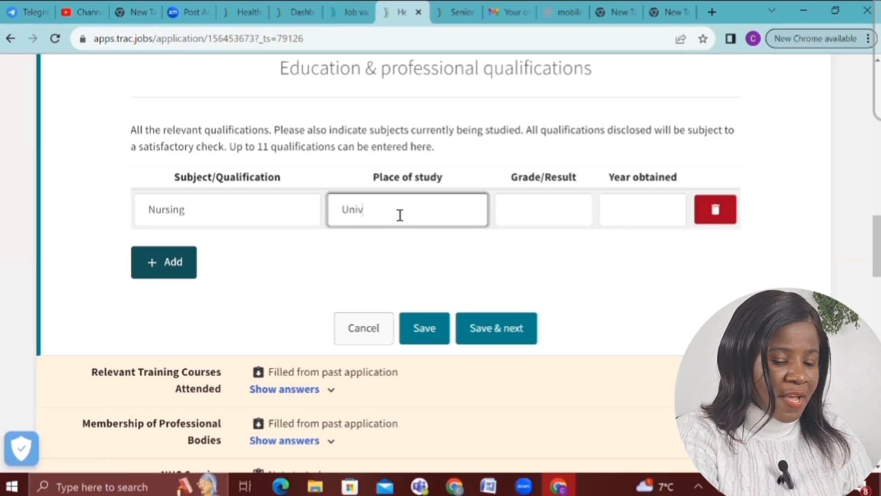
pyautogui.write('ersit')
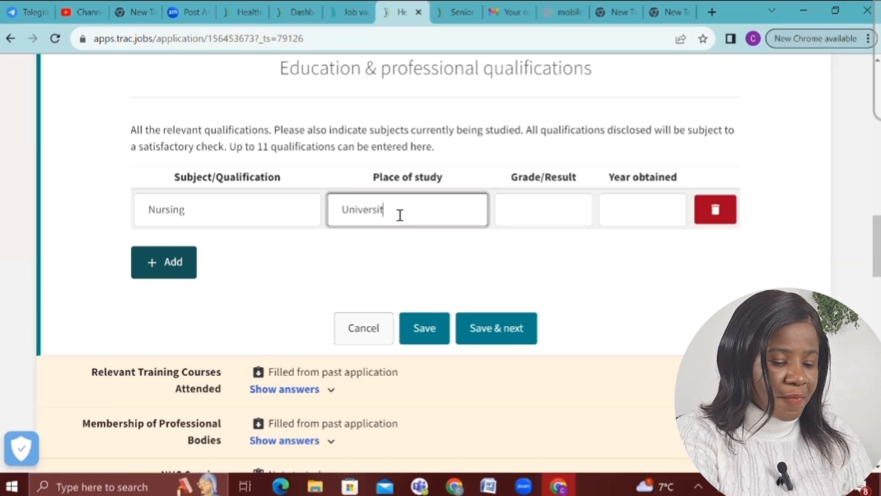
pyautogui.write('y N')
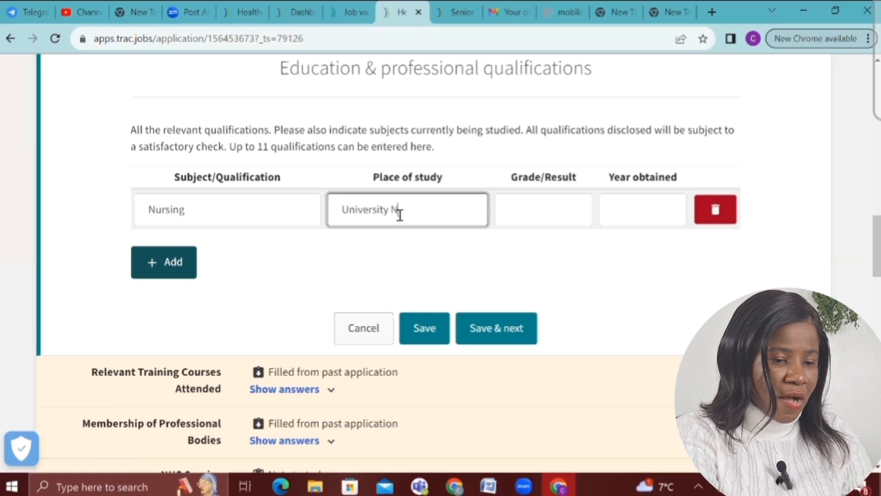
pyautogui.write('igeria')
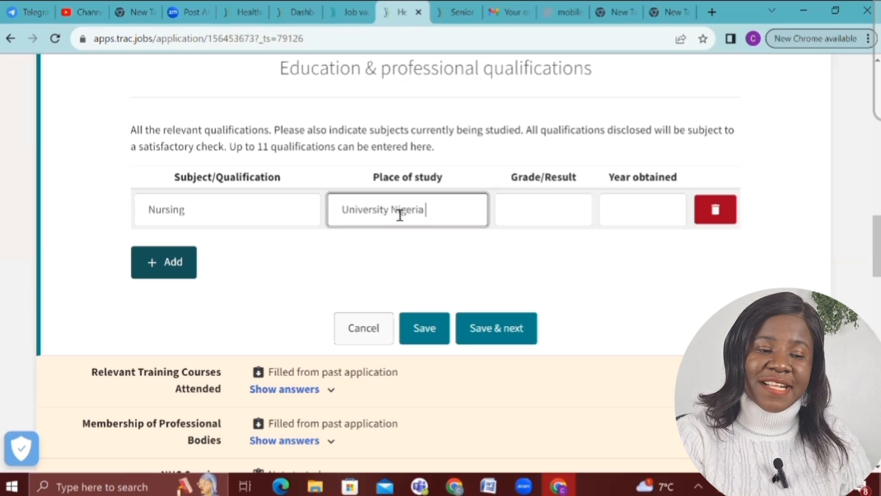
pyautogui.write(' Nsukka')
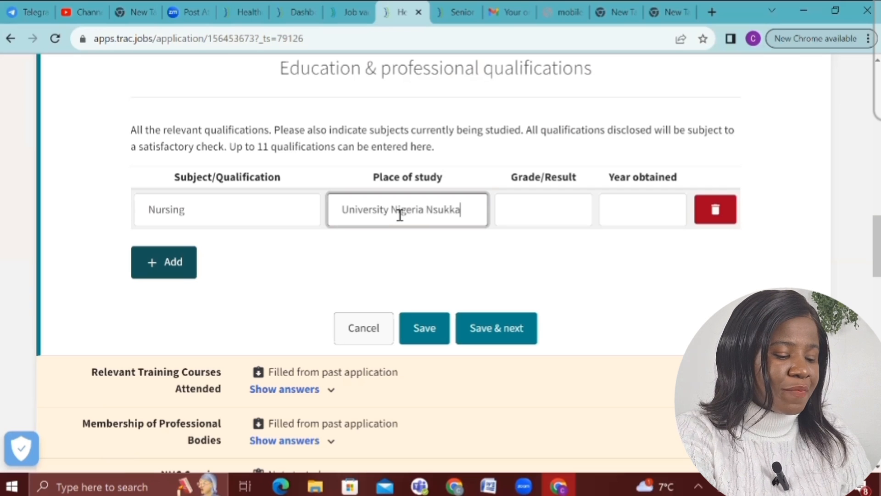
pyautogui.click(534, 216)
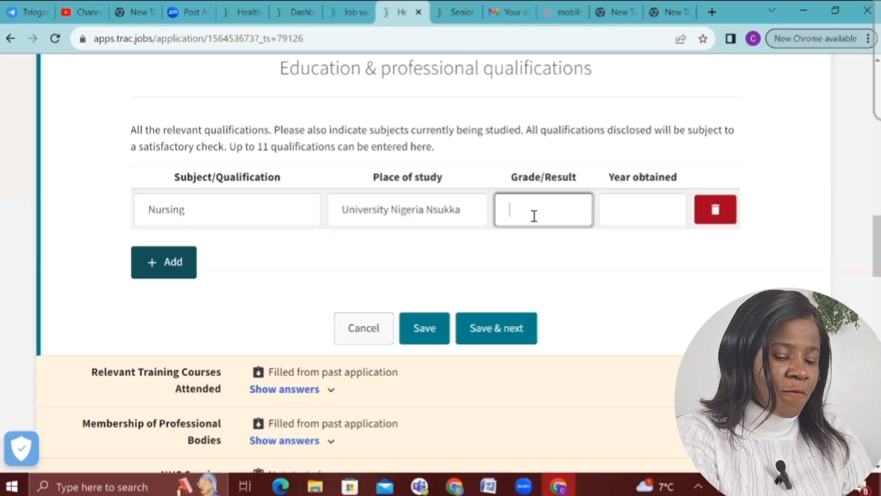
pyautogui.write('3')
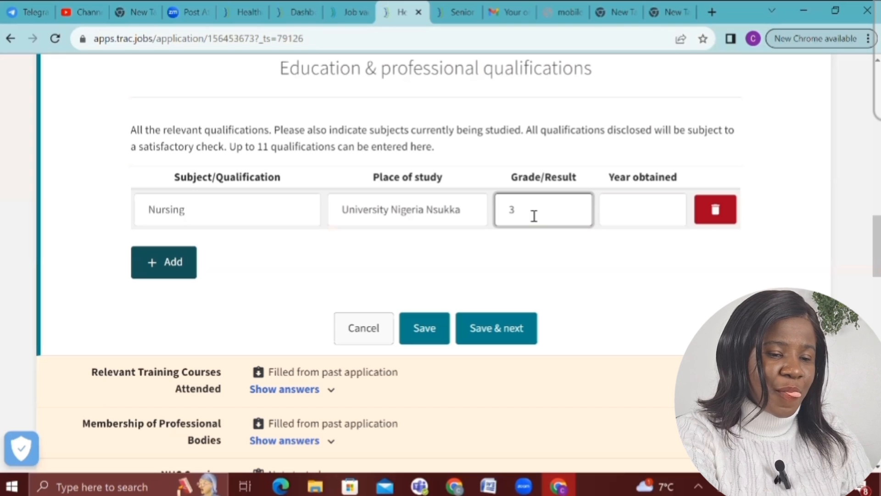
pyautogui.write('.5')
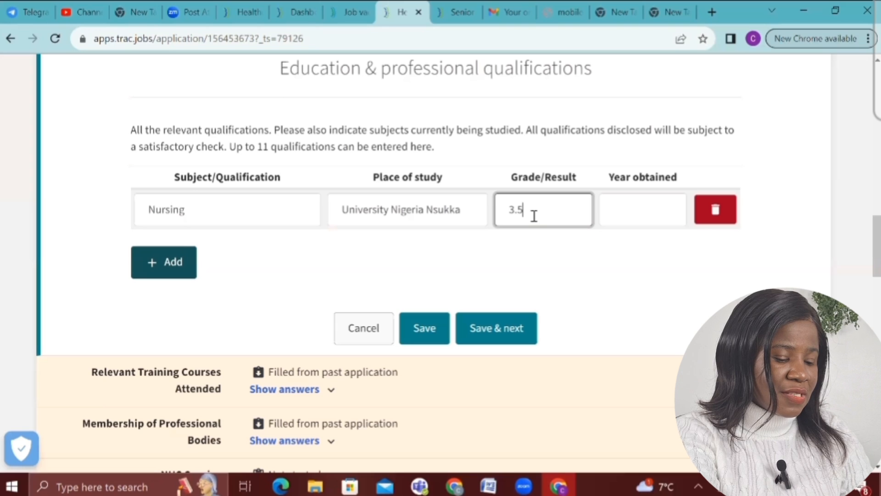
pyautogui.write('/5')
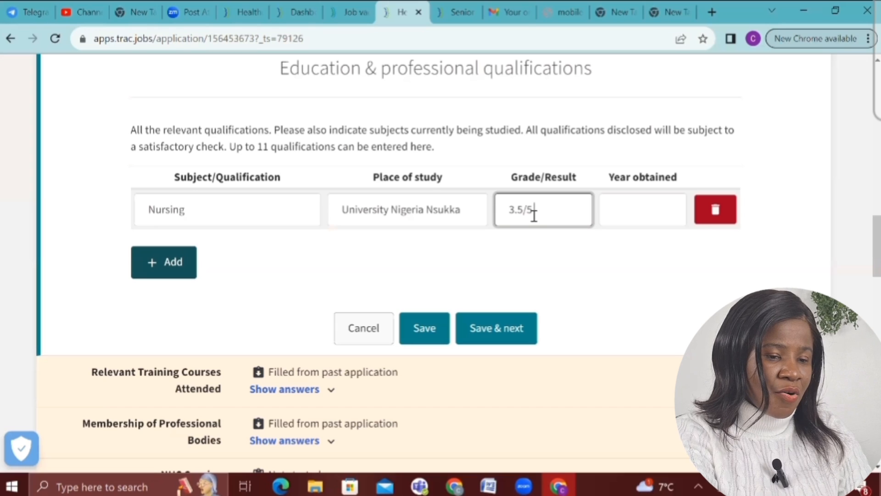
pyautogui.write(' @n')
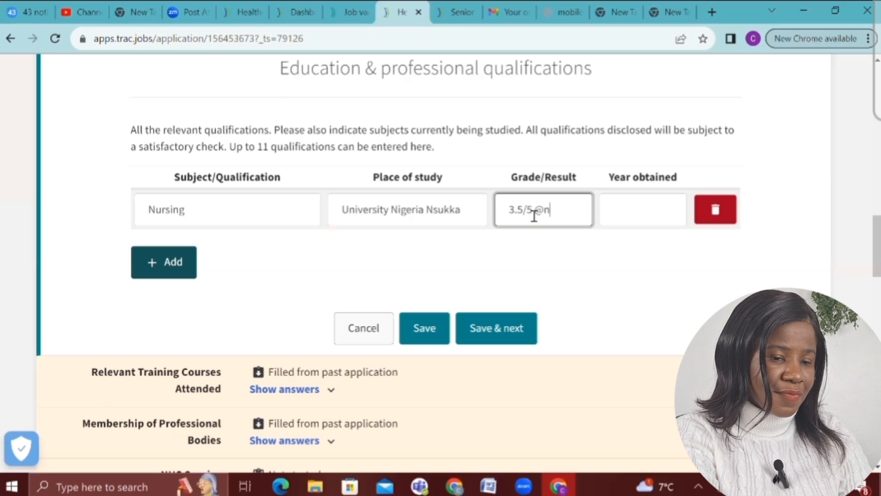
pyautogui.press('BackSpace')
pyautogui.press('BackSpace')
pyautogui.write('2n')
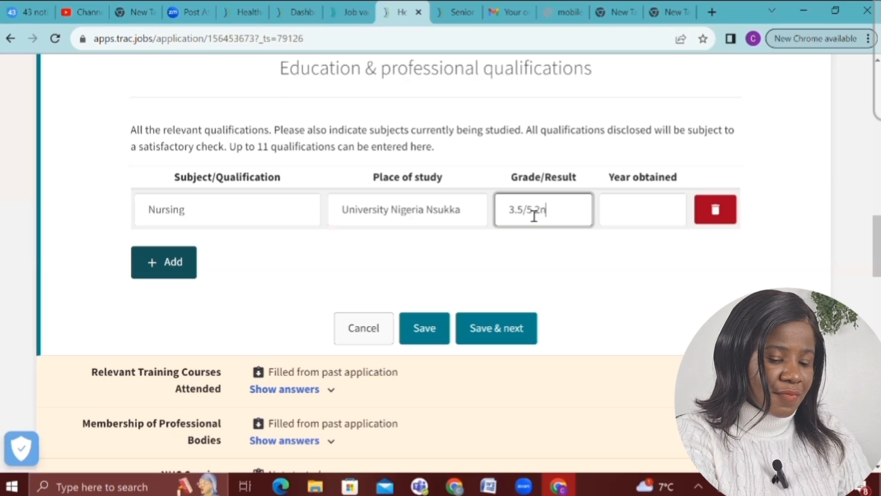
pyautogui.write('d class')
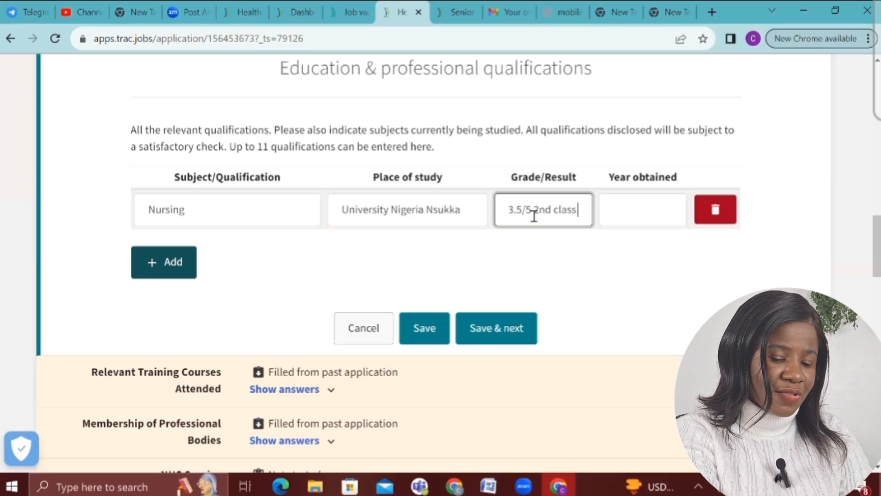
pyautogui.write(' Hon')
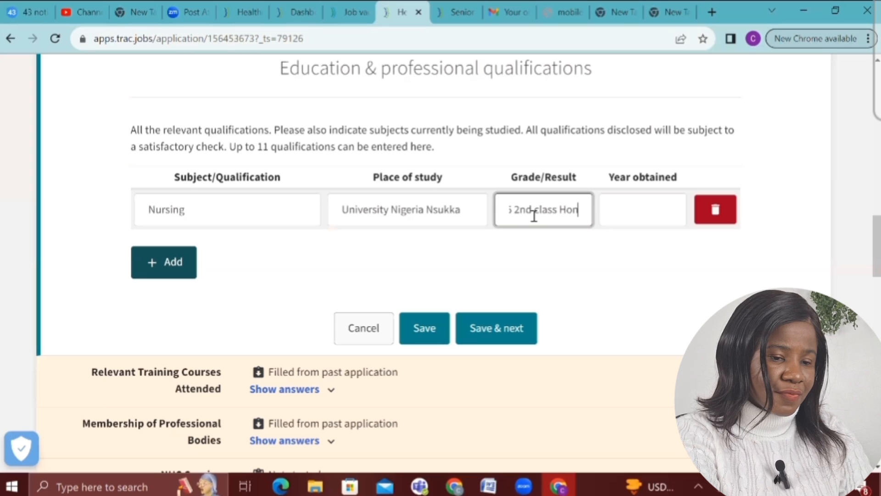
pyautogui.write('ors')
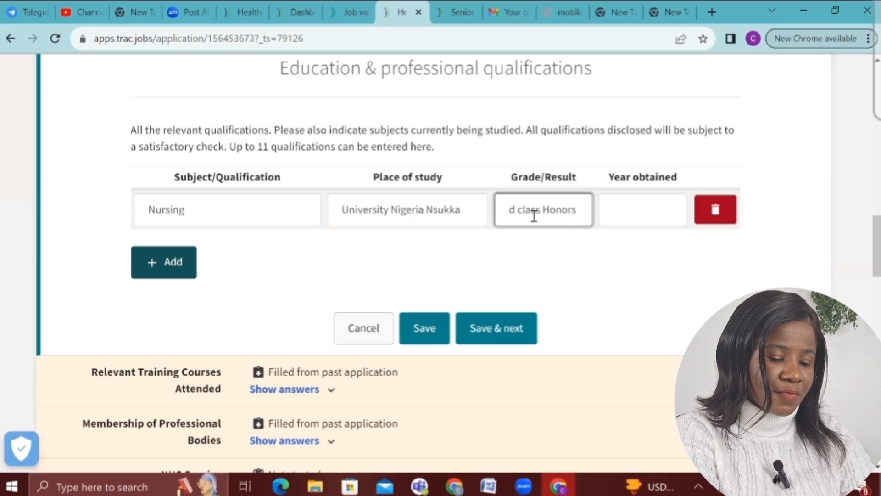
pyautogui.write(' ()')
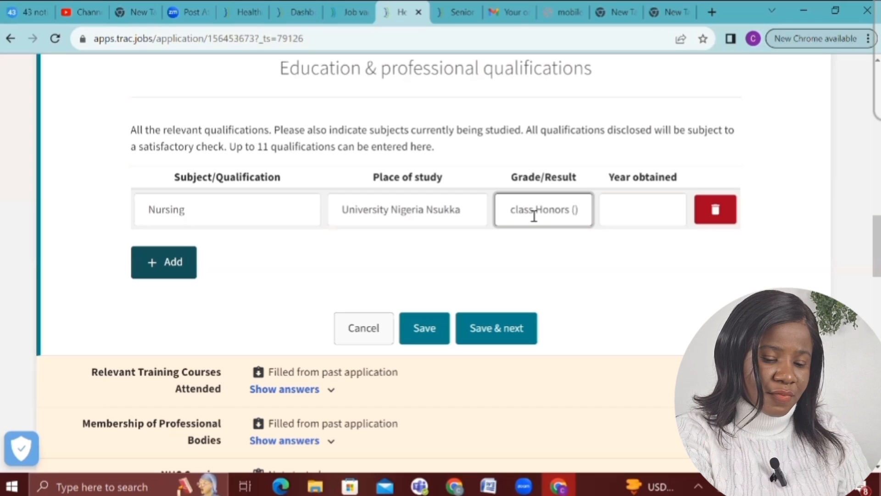
pyautogui.write('Up')
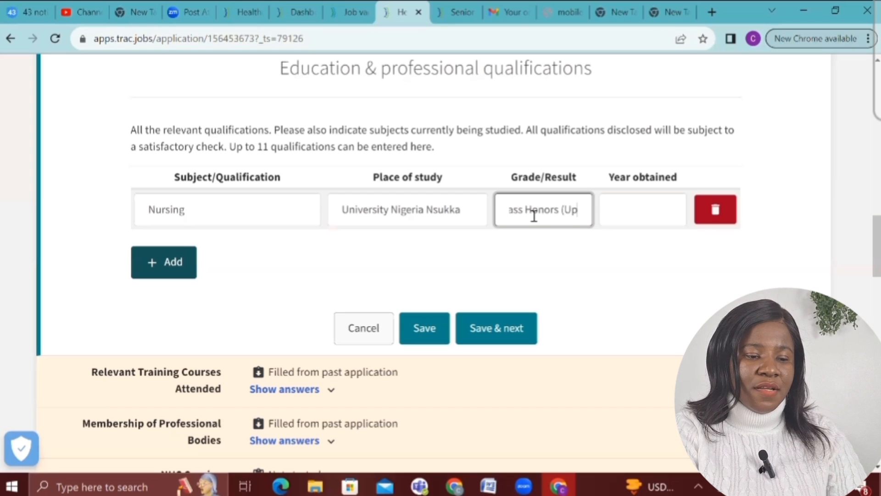
pyautogui.write('per D')
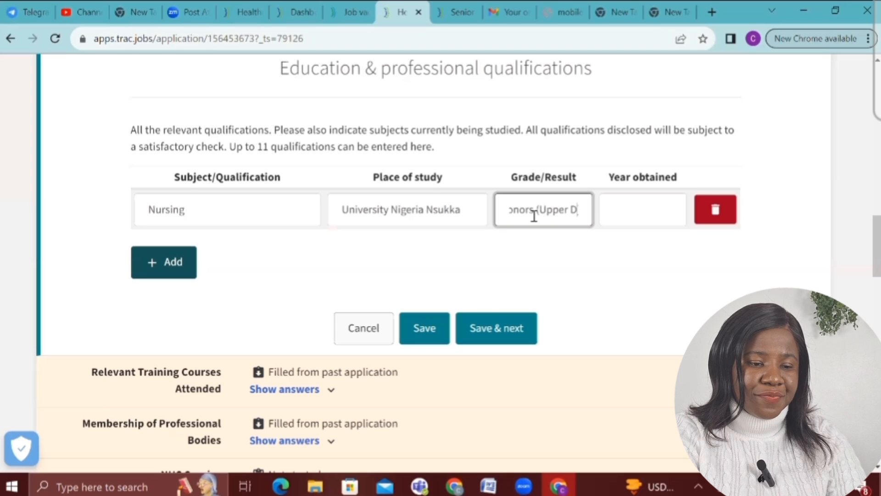
pyautogui.write('ivison')
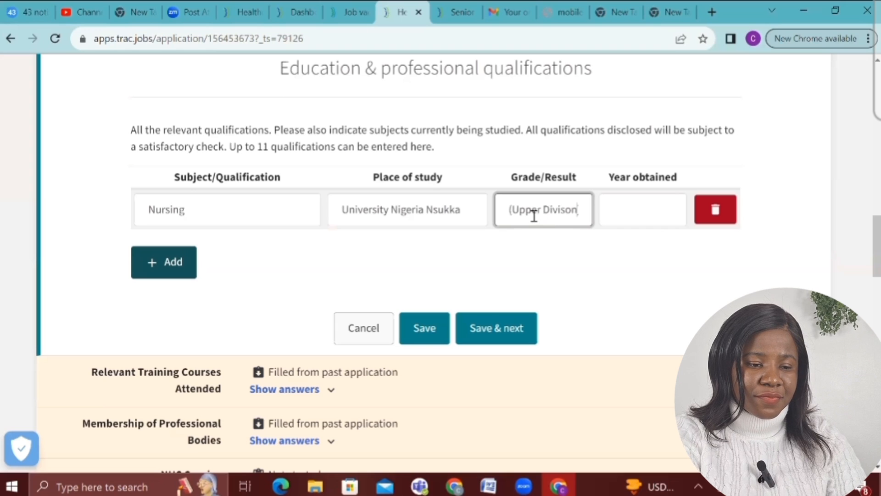
pyautogui.write(')')
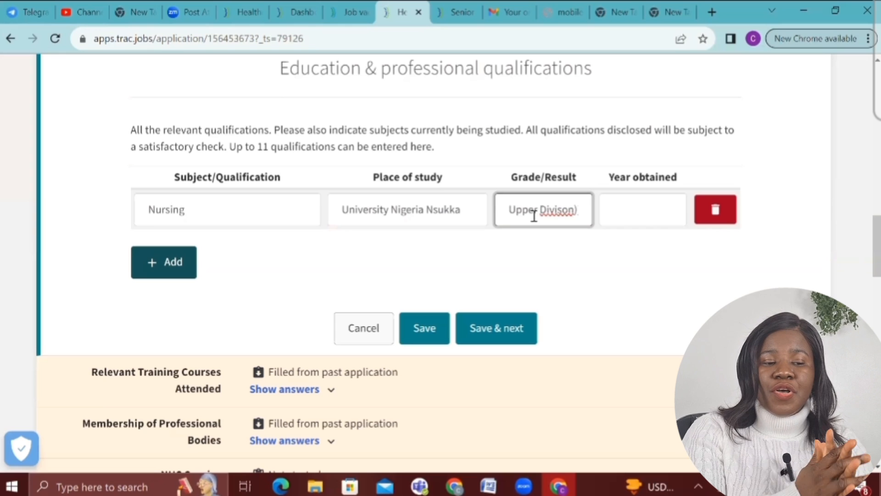
# Correct 'Divison' to 'Division', enter year obtained 2009, and save the qualification
pyautogui.click(550, 212)
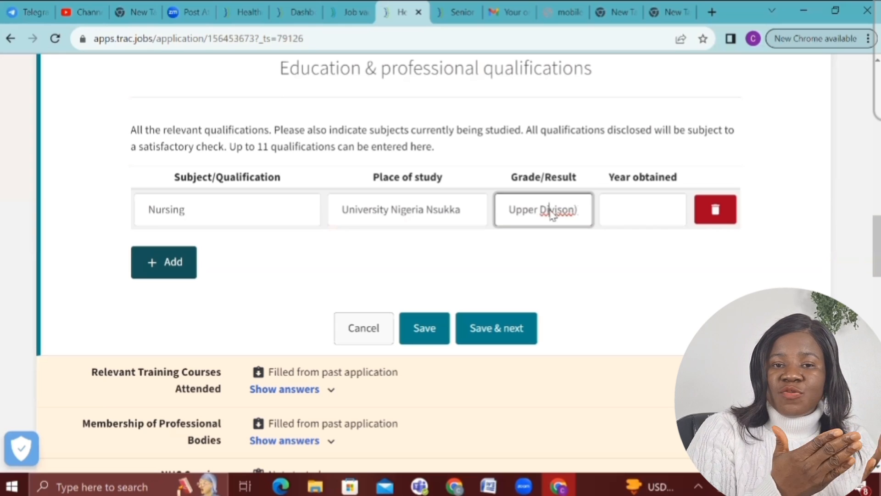
pyautogui.rightClick(551, 210)
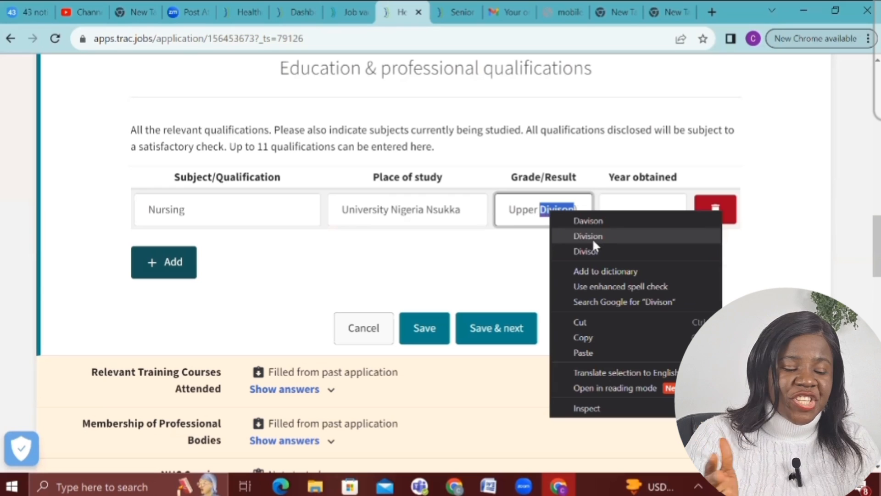
pyautogui.click(593, 240)
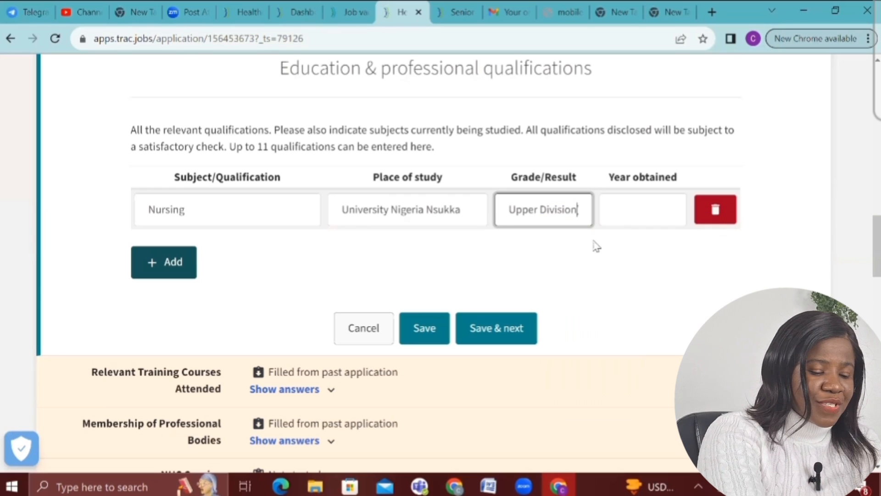
pyautogui.click(609, 212)
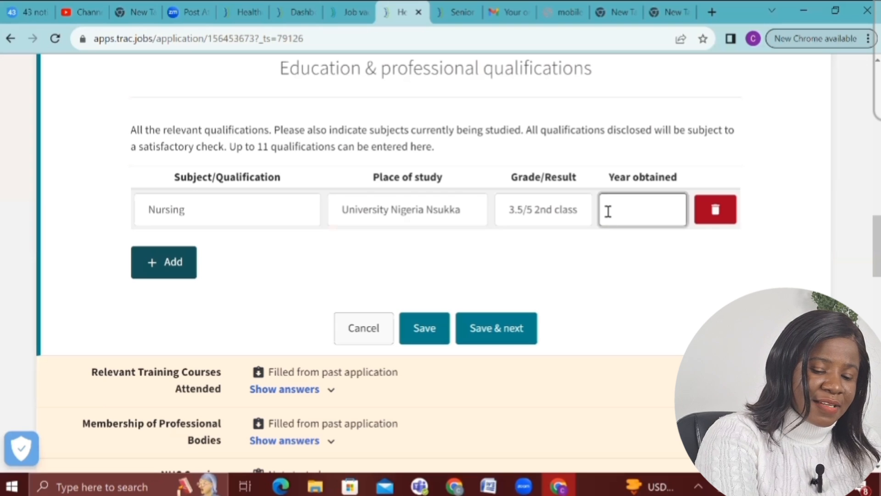
pyautogui.write('2')
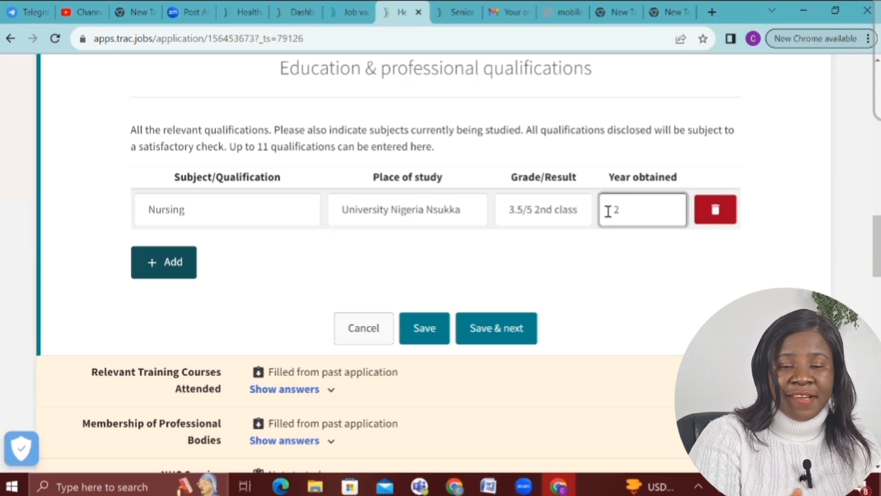
pyautogui.write('0')
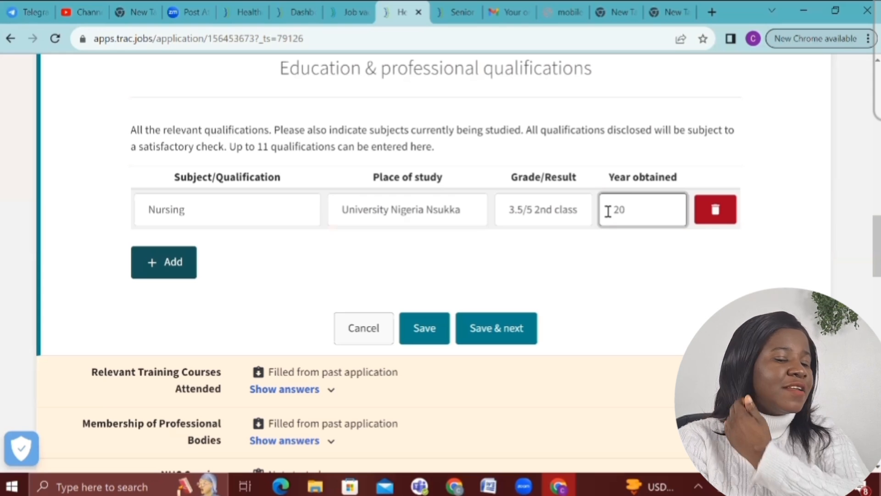
pyautogui.write('09')
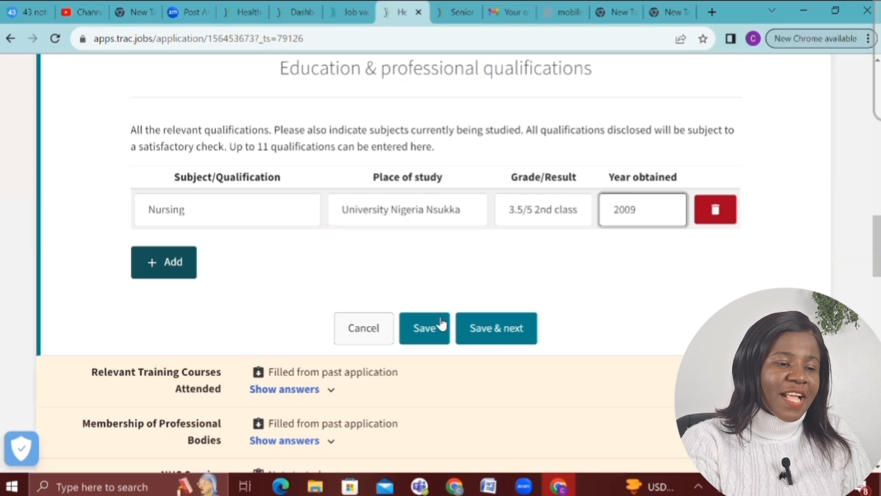
pyautogui.click(483, 327)
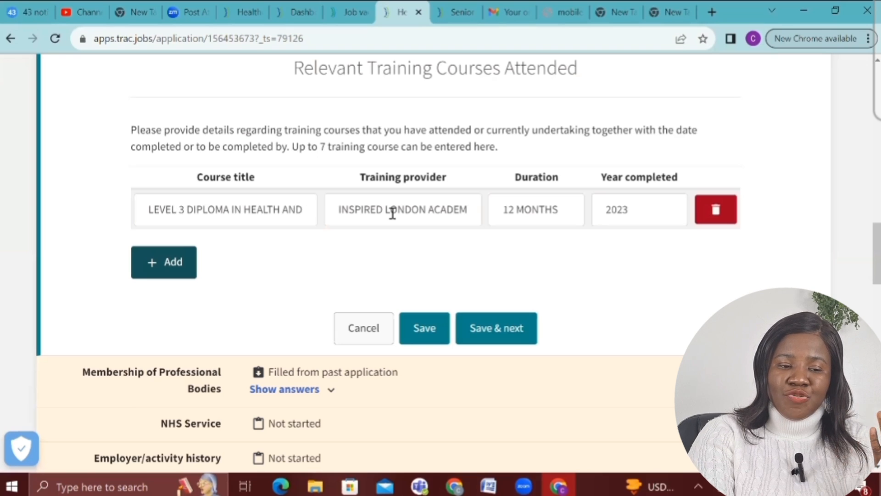
# Add a First Aid course (Florence Academy, 12 months, 2023) and save the training courses
pyautogui.click(176, 260)
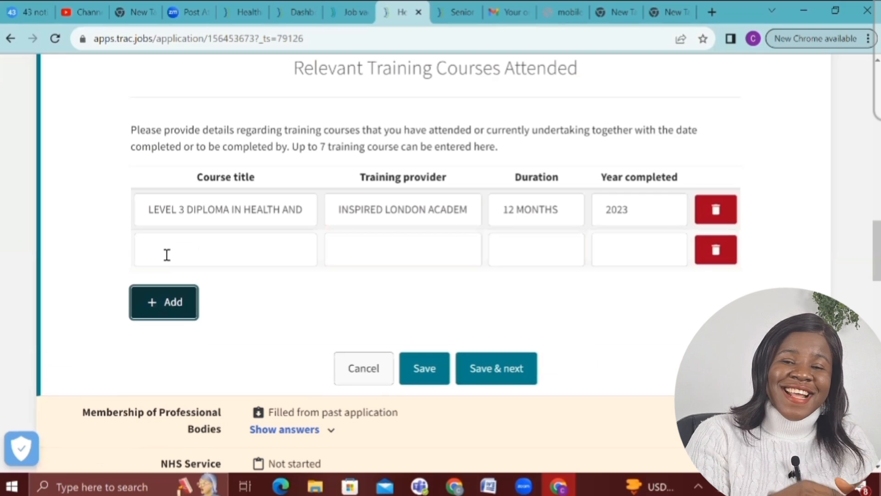
pyautogui.click(167, 256)
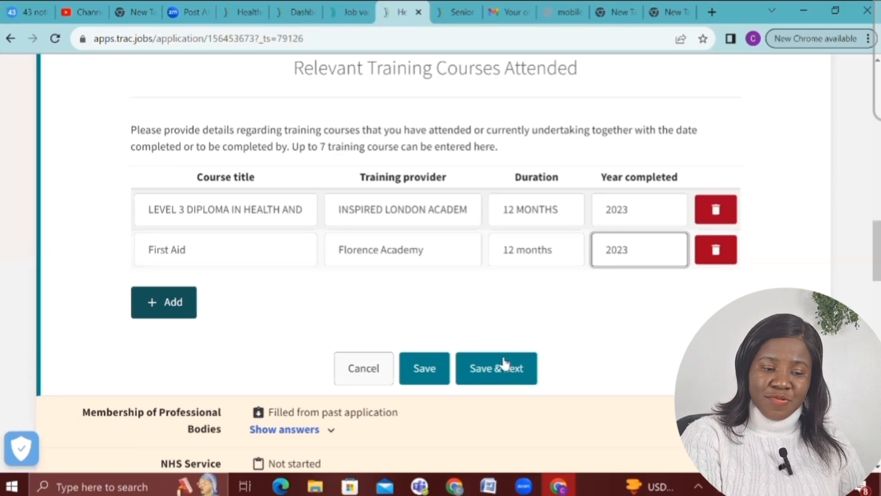
pyautogui.click(471, 372)
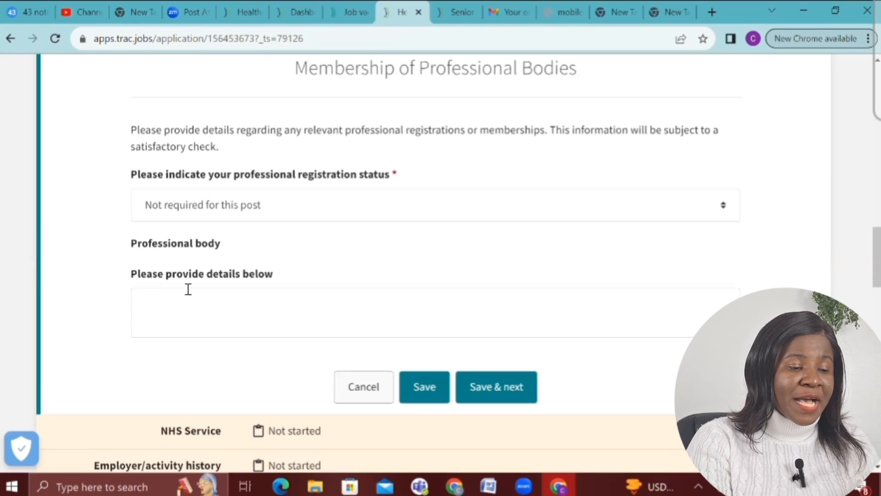
# Keep registration status as 'Not required for this post' and continue
pyautogui.click(501, 390)
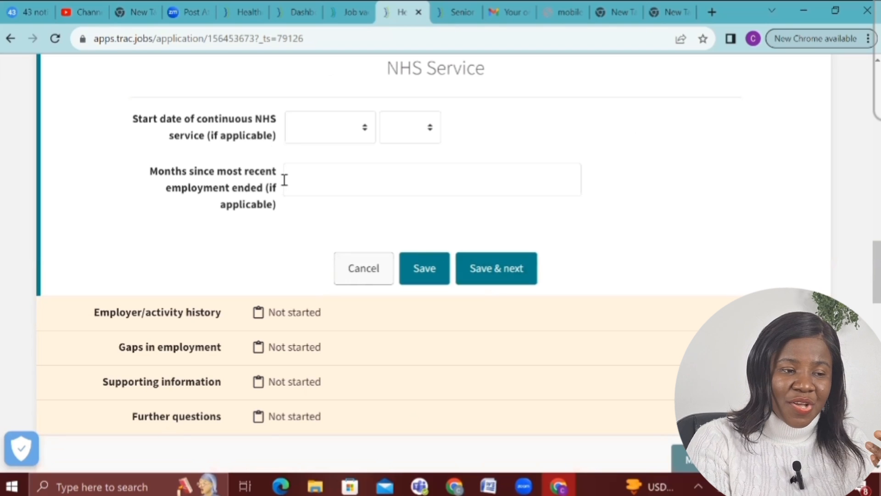
# Leave the NHS Service start date and months blank and continue
pyautogui.click(509, 273)
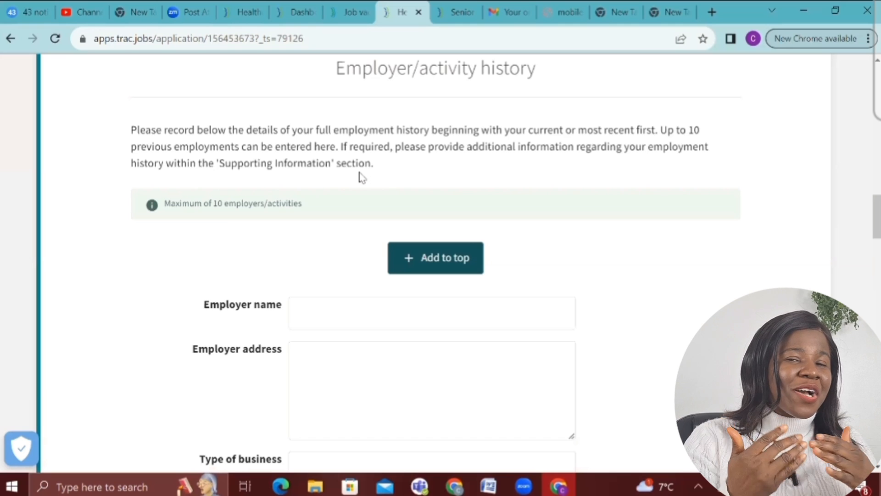
# Enter Agatha Hospital as the first employer's name and begin filling in its street address
pyautogui.scroll(-3, 363, 178)
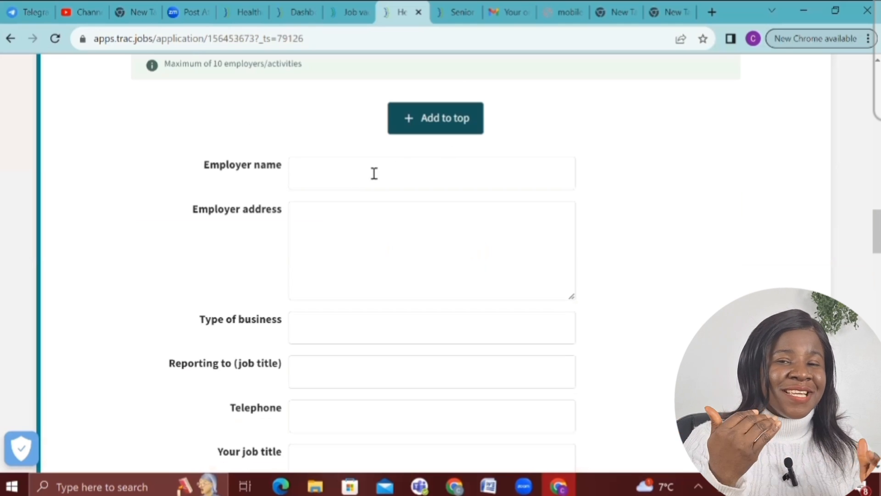
pyautogui.click(374, 173)
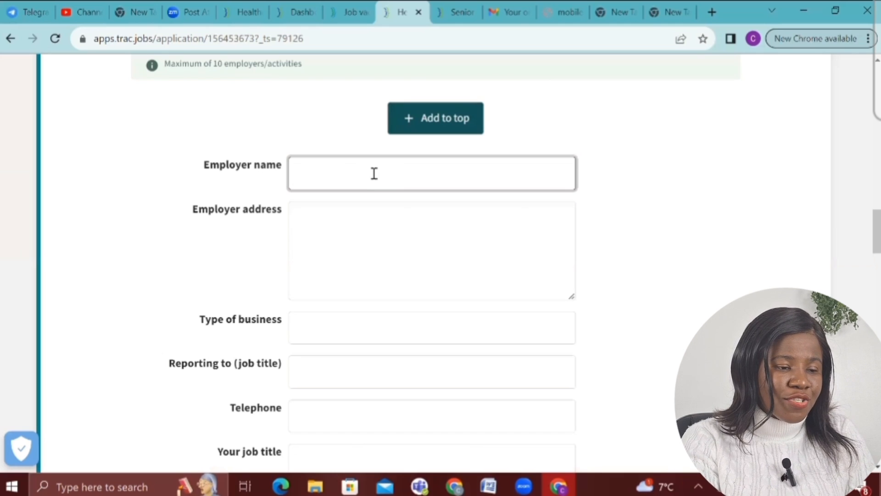
pyautogui.write('A')
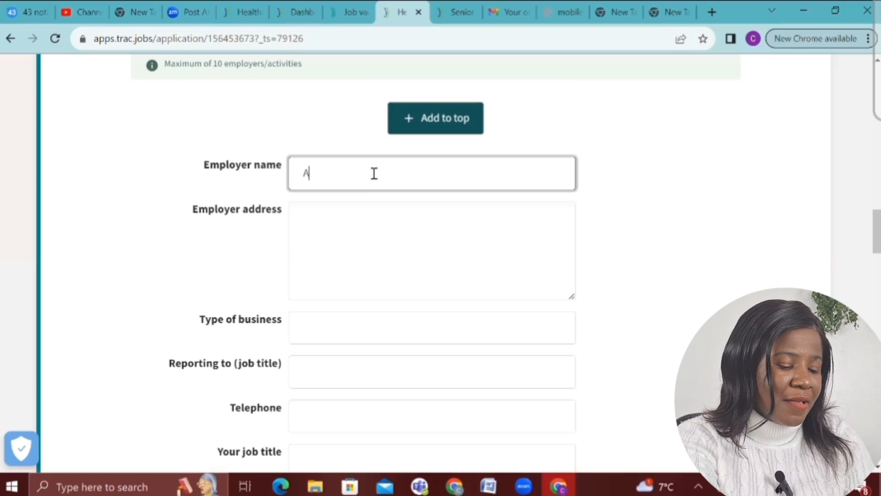
pyautogui.write('gatha H')
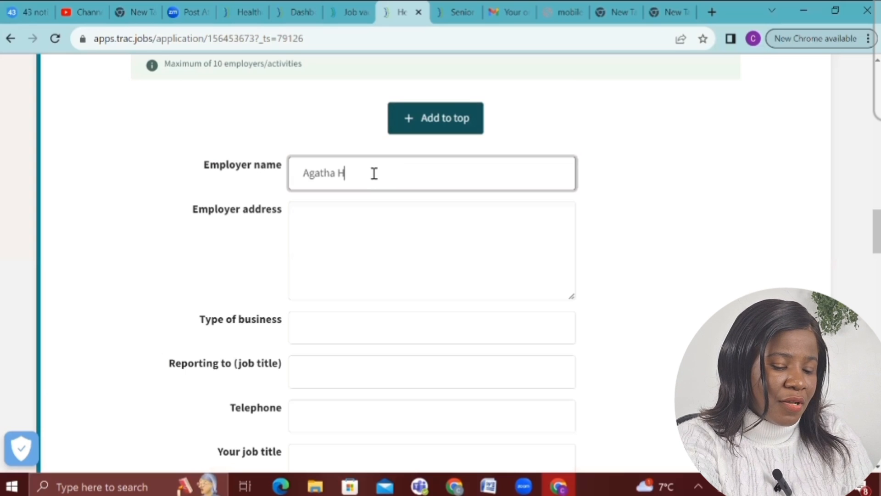
pyautogui.write('ospu')
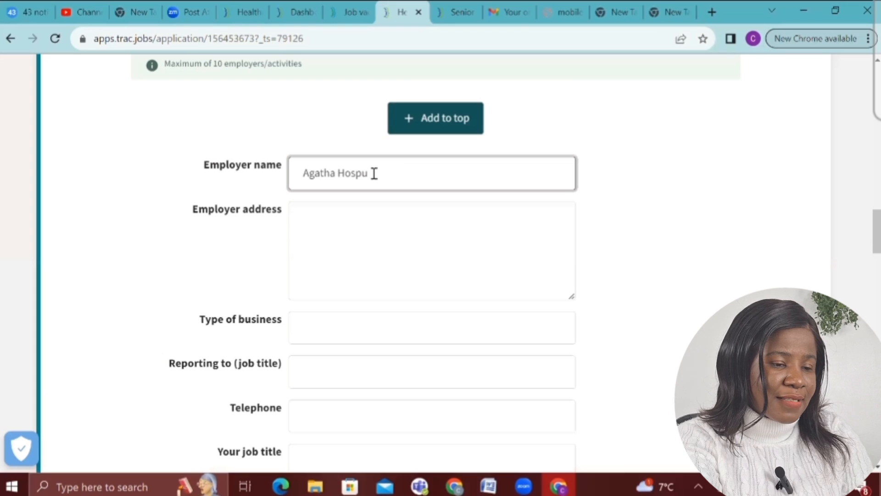
pyautogui.press('BackSpace')
pyautogui.write('i')
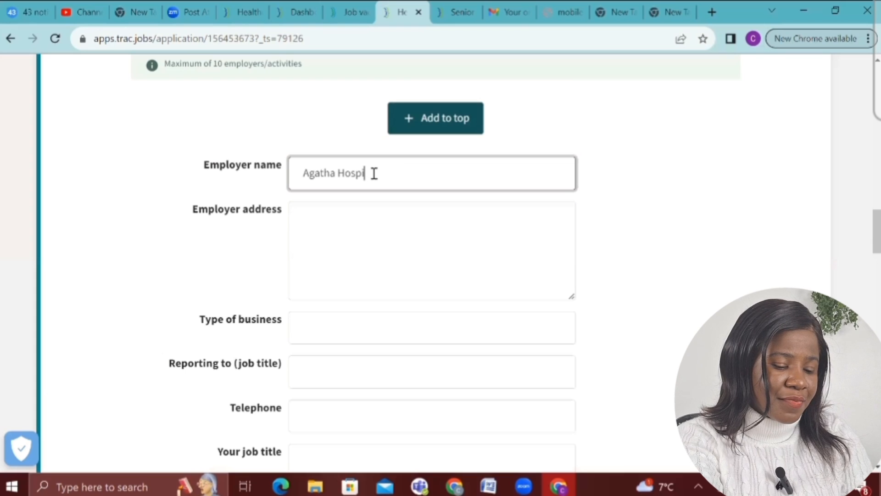
pyautogui.write('tal')
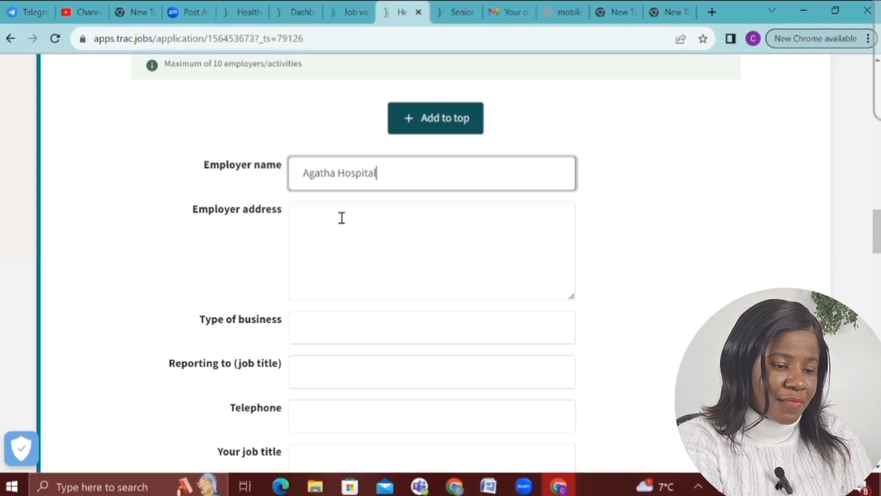
pyautogui.click(342, 217)
pyautogui.write('twhjo')
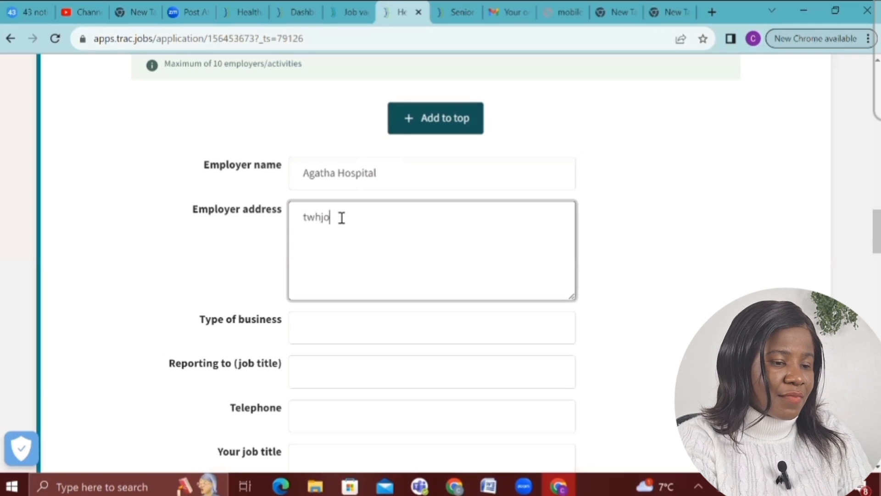
pyautogui.write('tp')
pyautogui.hotkey('ctrl', 'a')
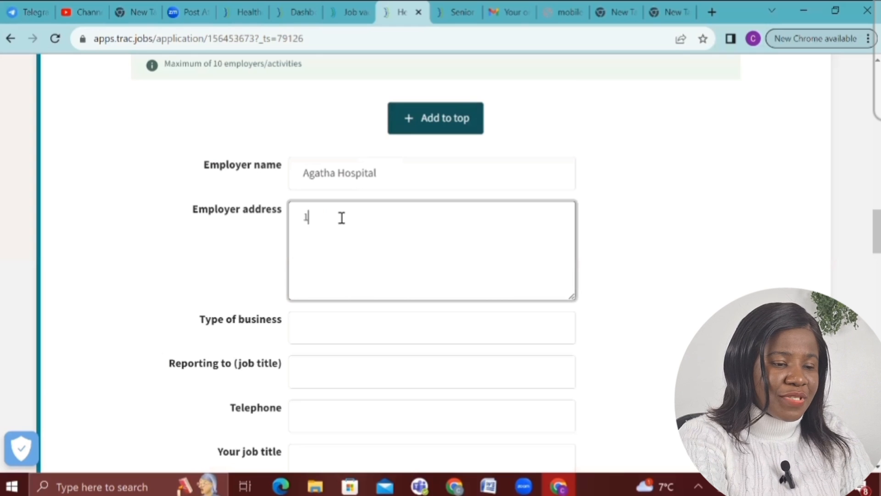
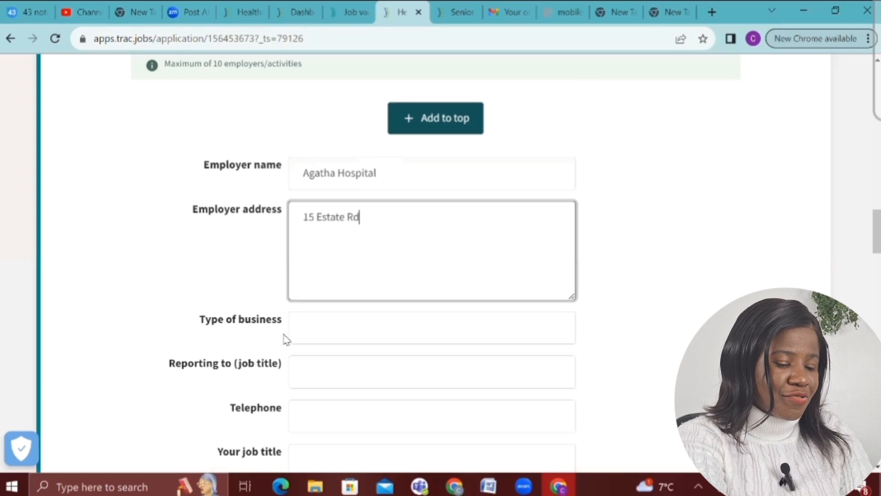
# Set the employer's type of business to CARE ORGANISATION
pyautogui.click(300, 335)
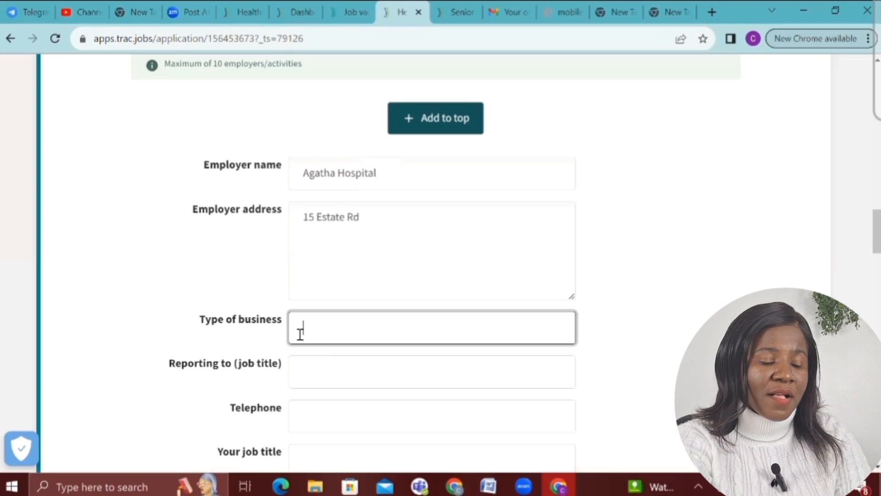
pyautogui.write('CA')
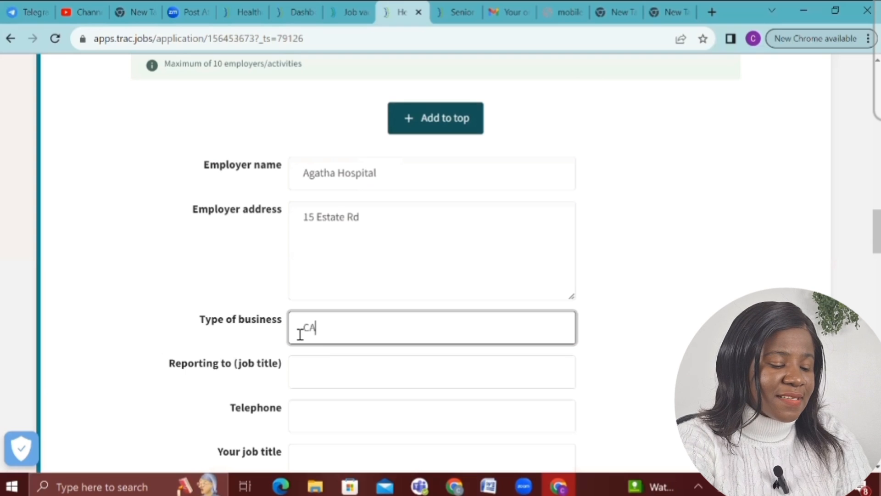
pyautogui.write('re')
pyautogui.press('BackSpace')
pyautogui.press('BackSpace')
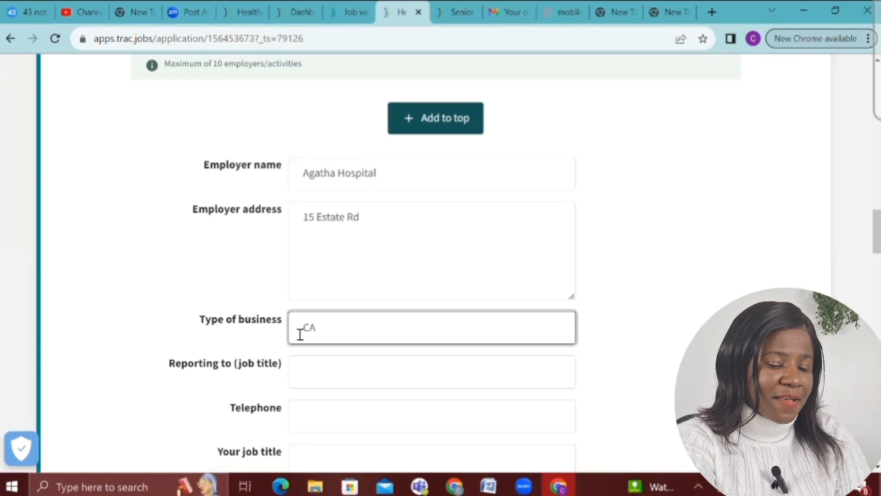
pyautogui.write('RE ')
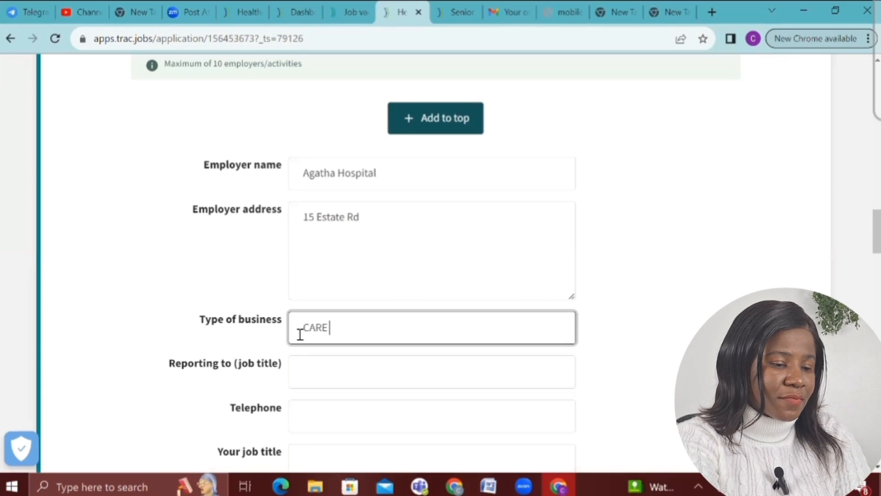
pyautogui.write('ORGAN')
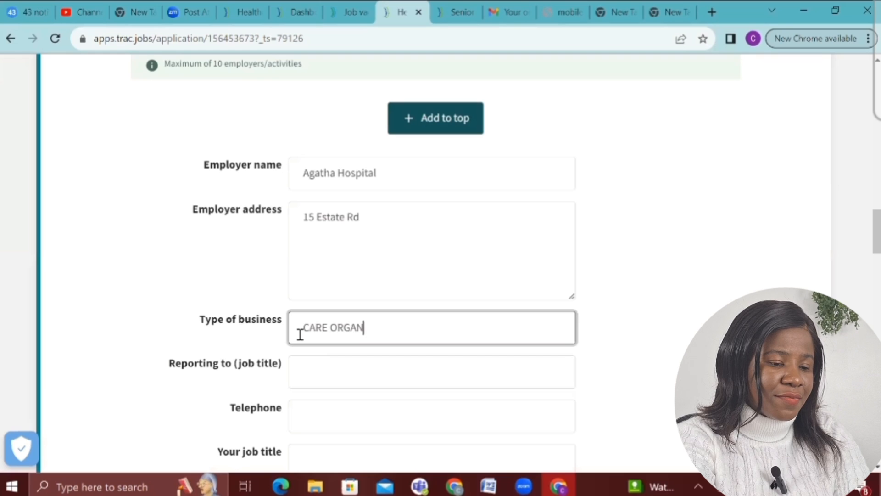
pyautogui.write('ISATION')
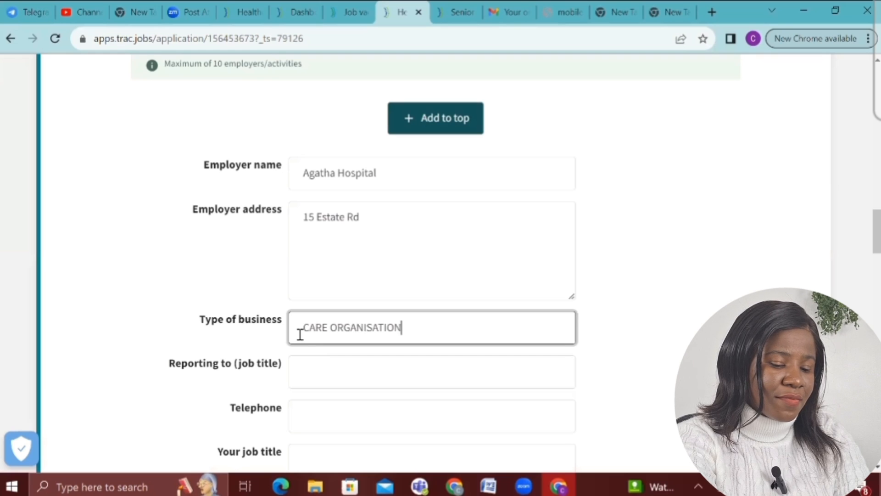
# Enter NURSE as the Reporting to job title and add the employer's telephone number
pyautogui.scroll(-3, 301, 334)
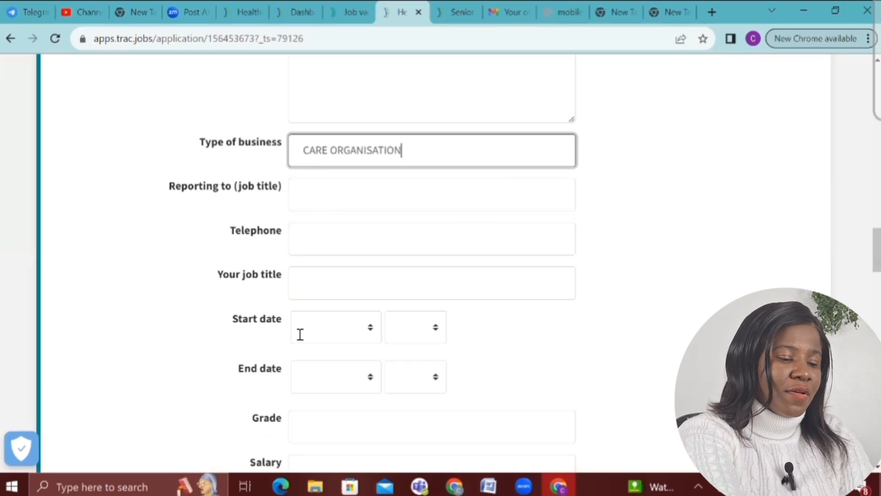
pyautogui.click(343, 199)
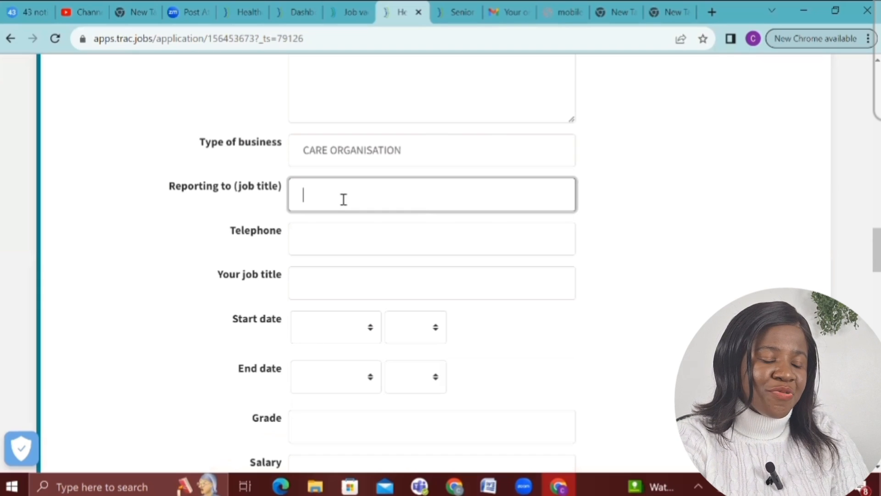
pyautogui.write('NURSI')
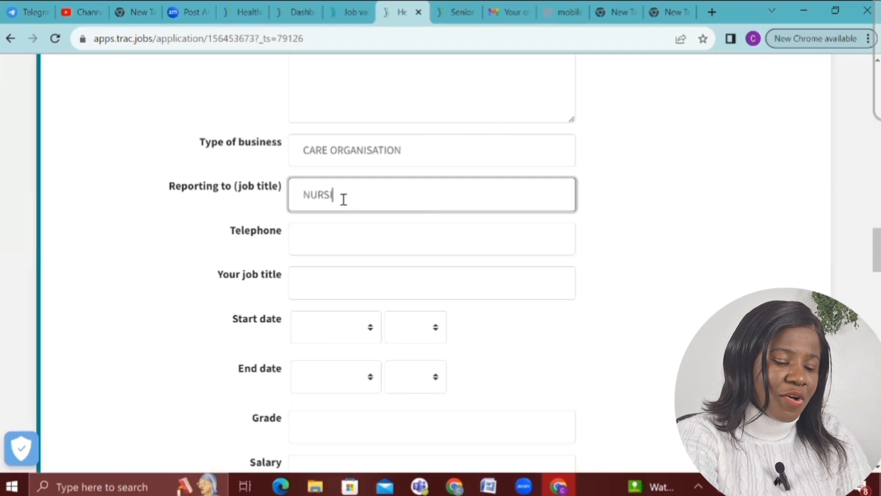
pyautogui.write('NG')
pyautogui.press('BackSpace')
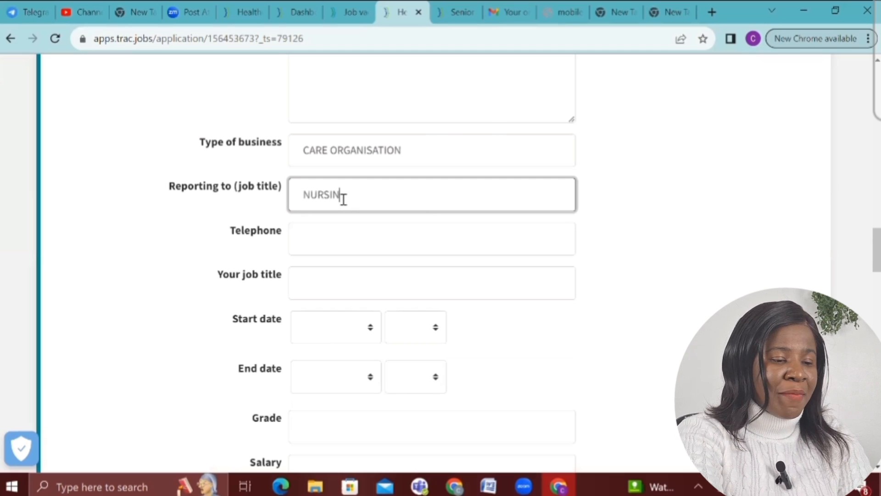
pyautogui.press('BackSpace')
pyautogui.press('BackSpace')
pyautogui.write('E')
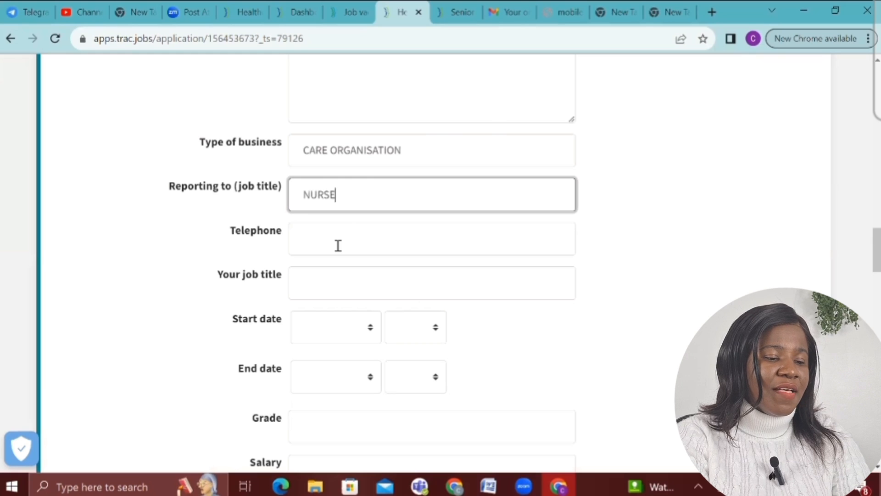
pyautogui.click(338, 245)
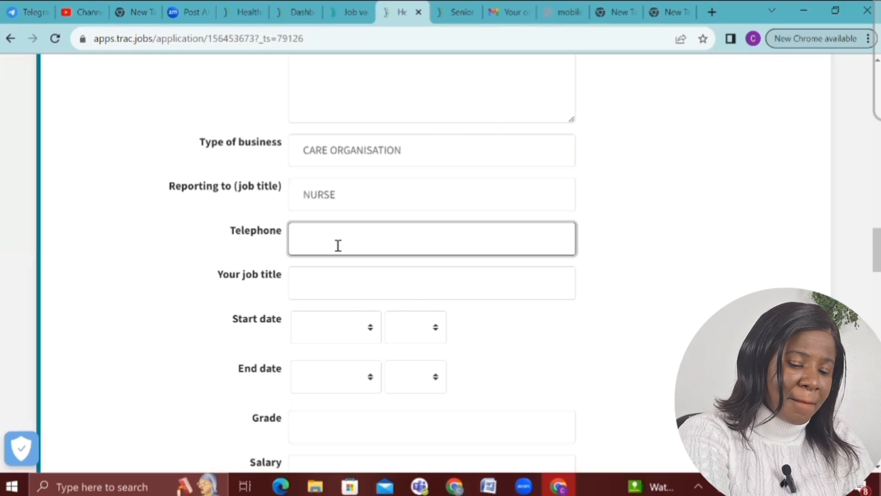
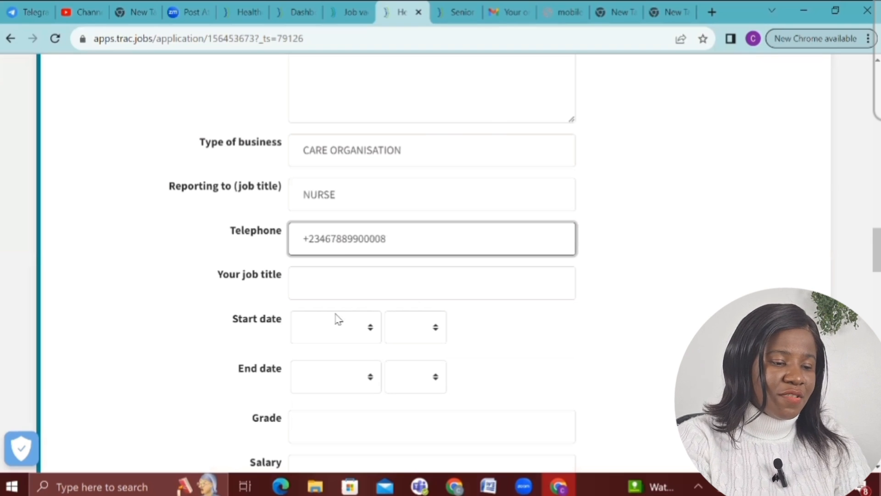
# Set your own job title to HEALTHCARE ASSISTANT
pyautogui.click(329, 288)
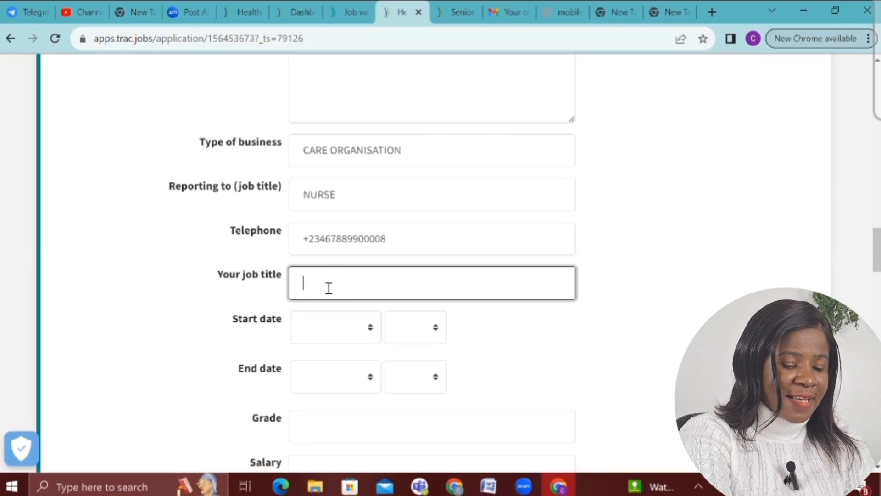
pyautogui.write('HEAT')
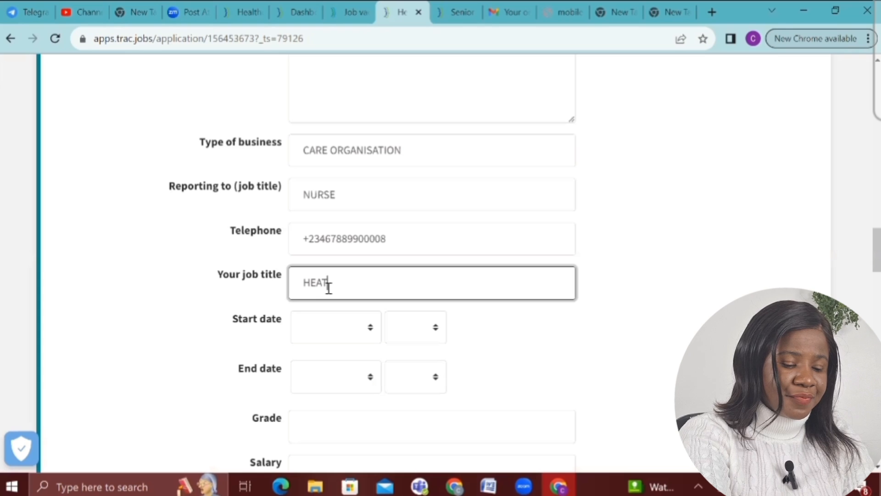
pyautogui.press('BackSpace')
pyautogui.write('LTHC')
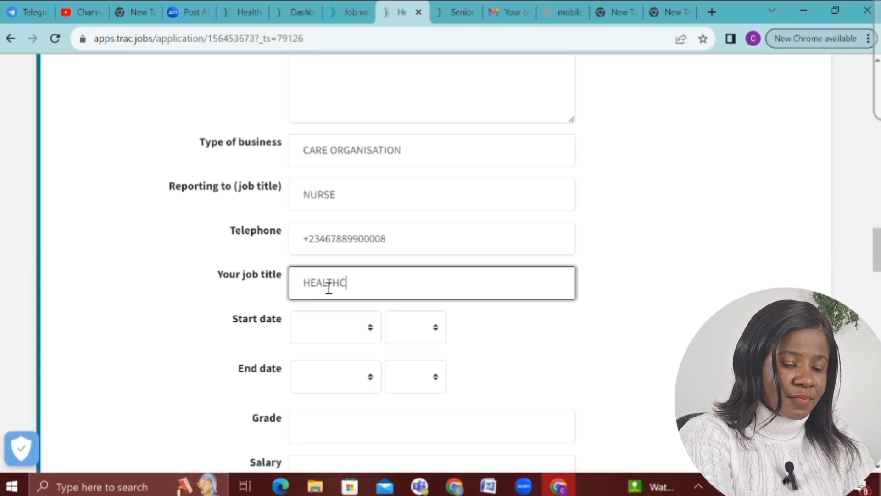
pyautogui.write('ARE ASSS')
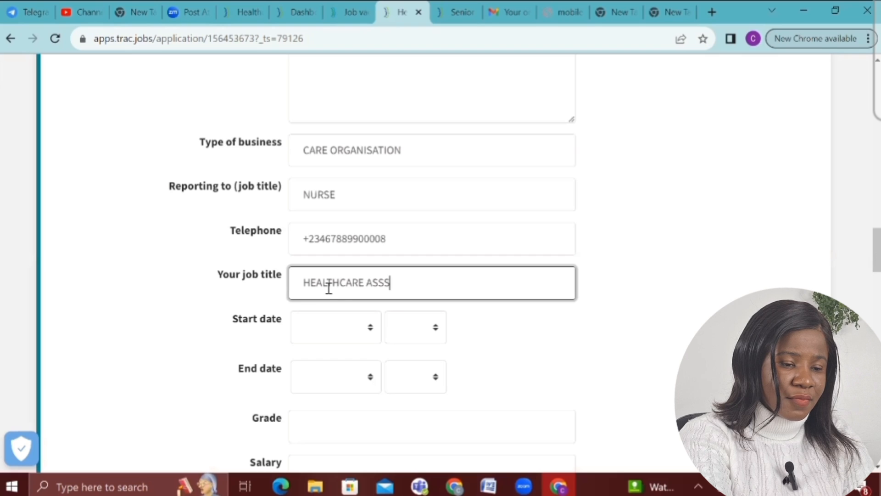
pyautogui.write('II')
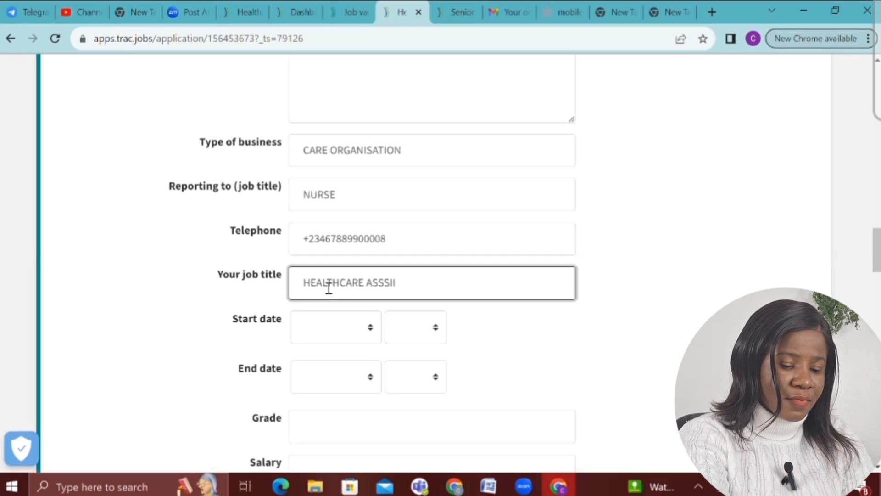
pyautogui.press('BackSpace')
pyautogui.press('BackSpace')
pyautogui.press('BackSpace')
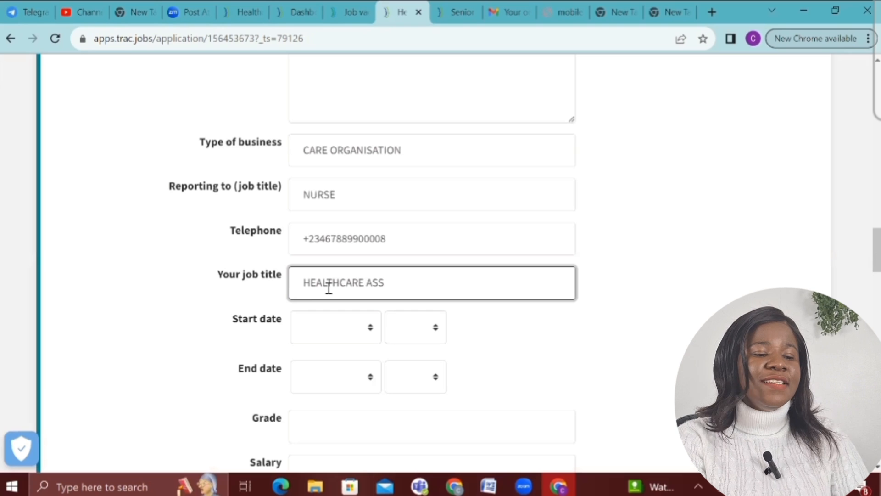
pyautogui.write('ISTANT')
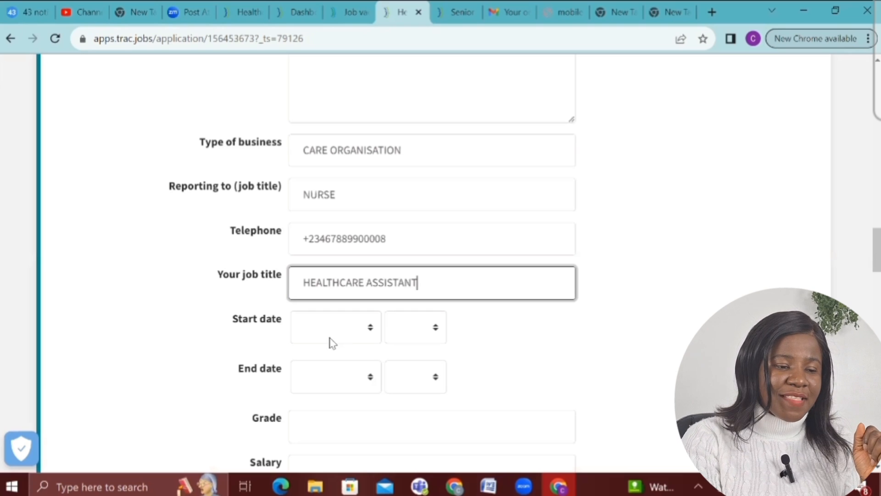
# Pick June 2021 from the Start date month and year dropdowns, leaving the end date blank
pyautogui.click(332, 343)
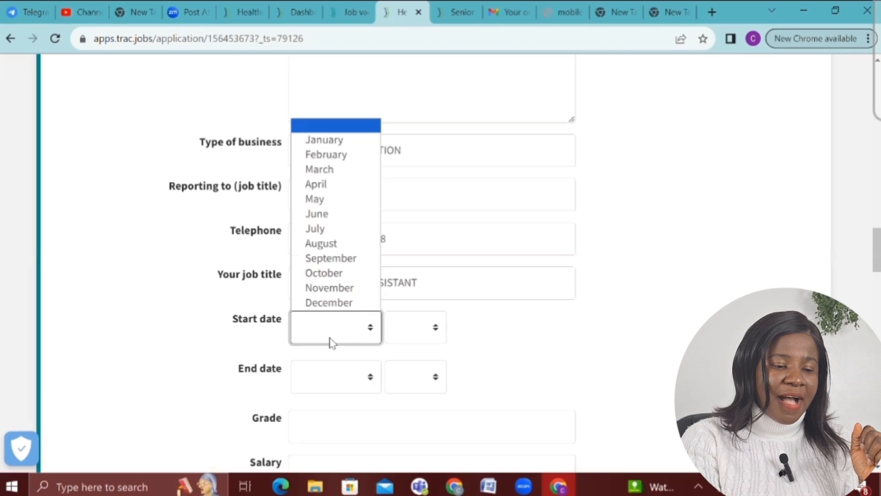
pyautogui.click(344, 214)
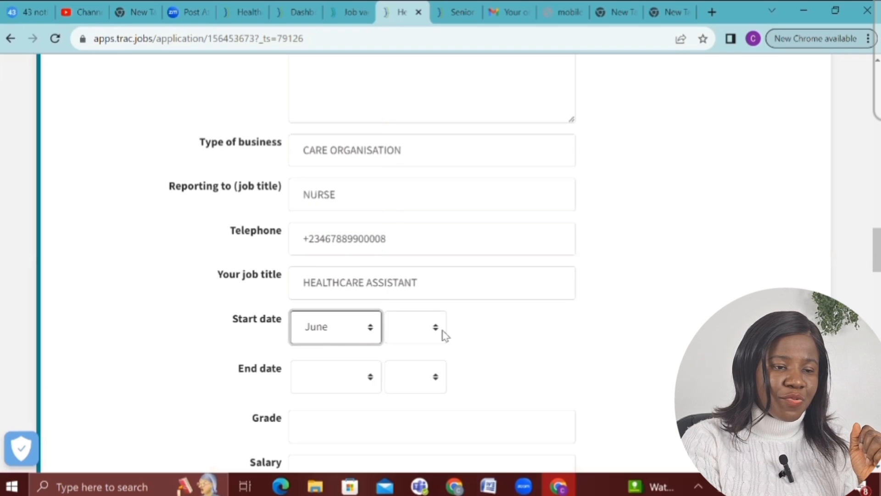
pyautogui.click(404, 331)
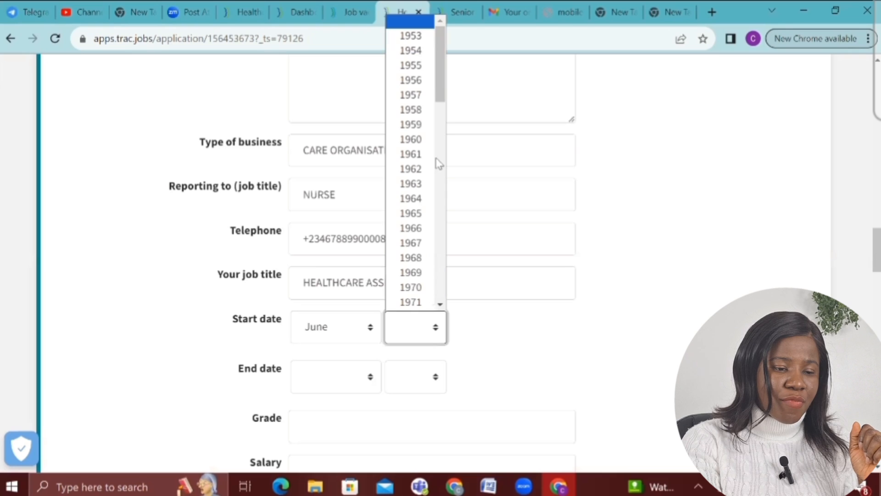
pyautogui.moveTo(447, 79); pyautogui.dragTo(460, 304)
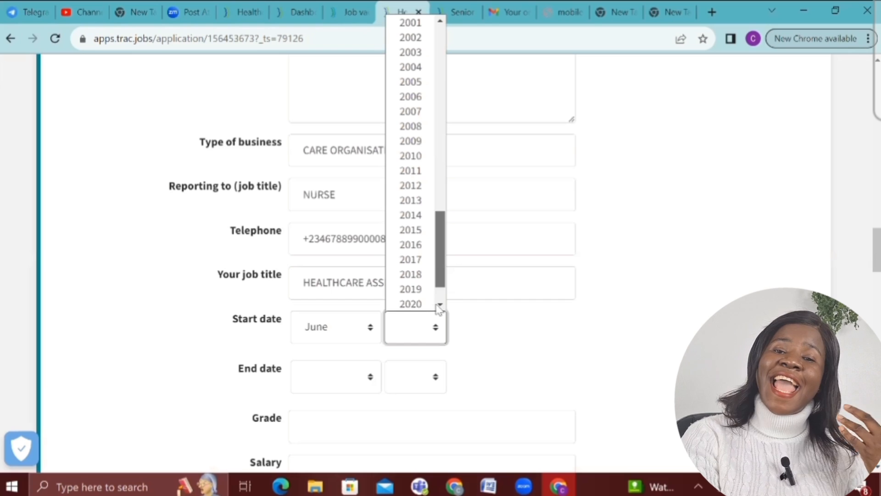
pyautogui.click(439, 304)
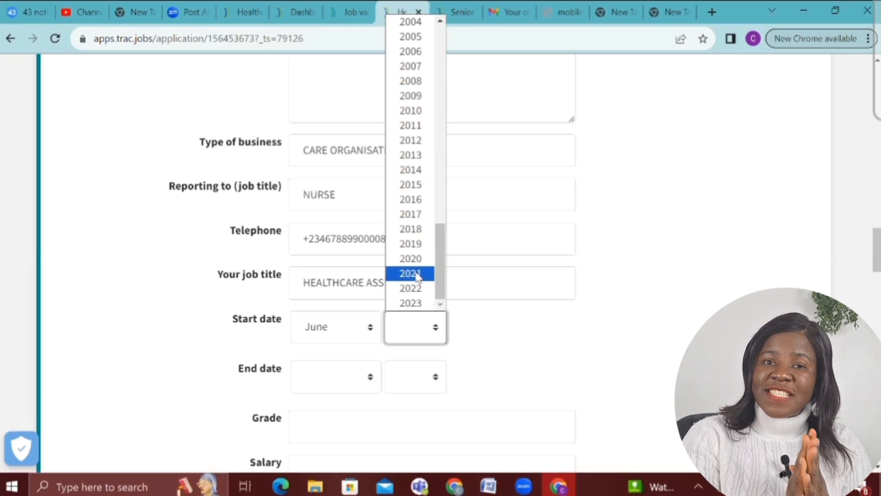
pyautogui.click(416, 273)
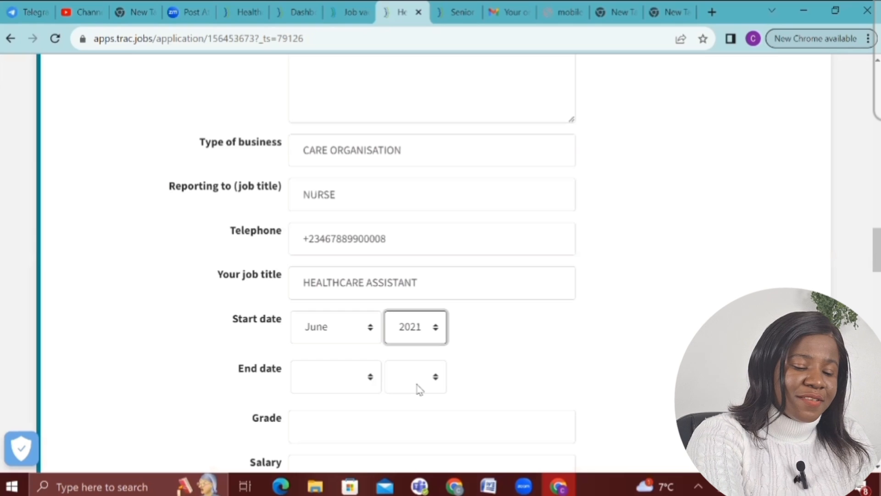
pyautogui.scroll(-5, 418, 389)
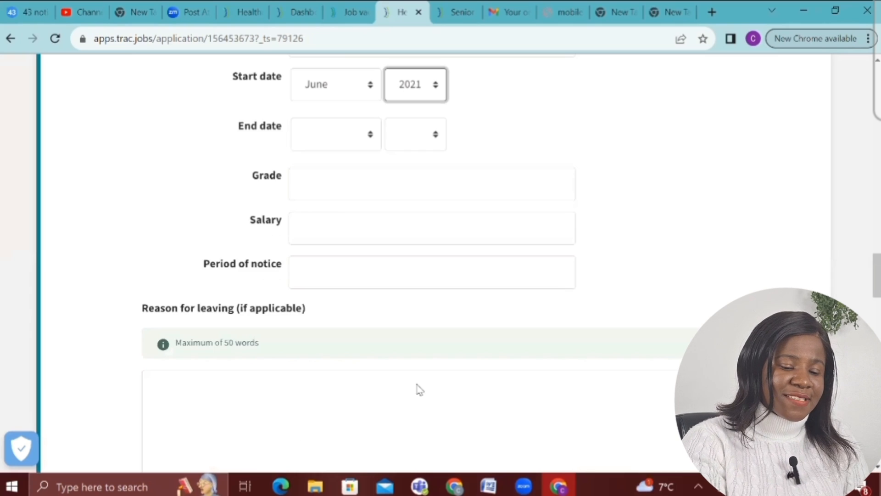
# Enter grade 8, a salary of ₦234,000 and a notice period of 1 MONTH
pyautogui.click(351, 194)
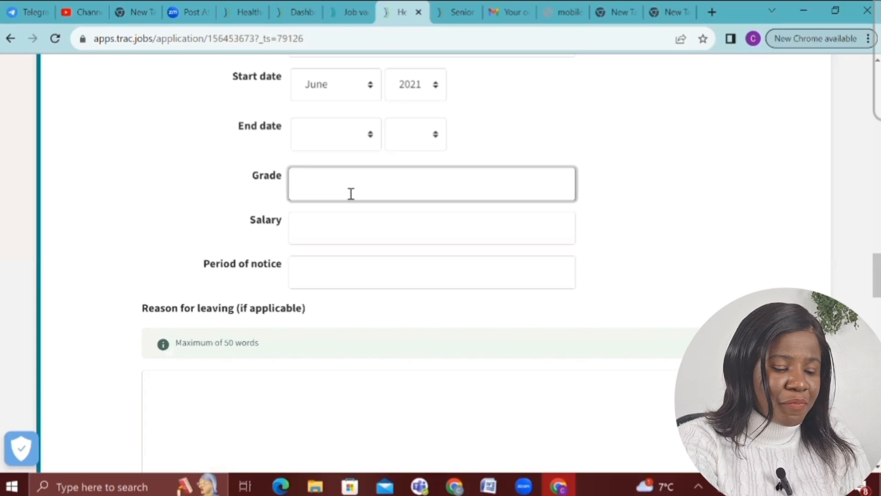
pyautogui.write('8')
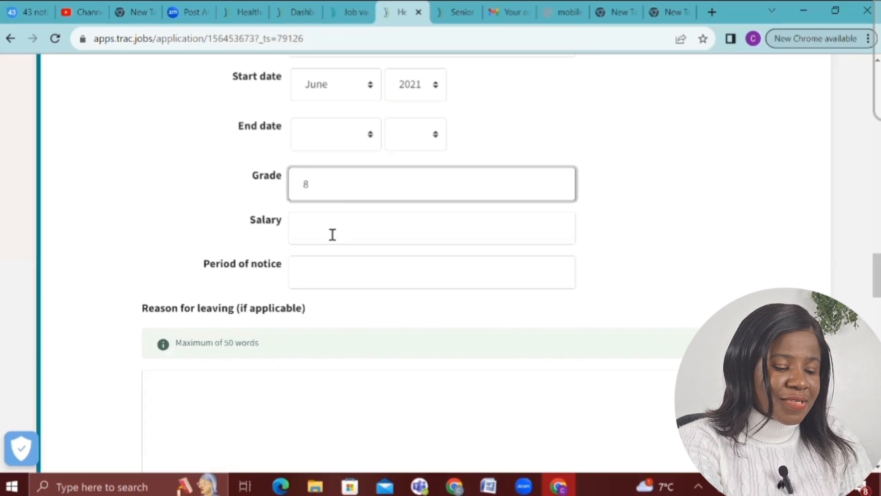
pyautogui.click(333, 235)
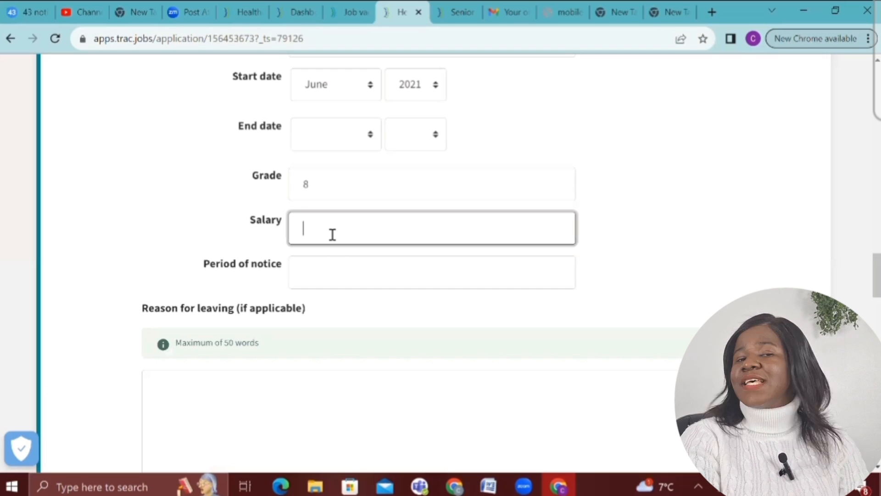
pyautogui.write('23')
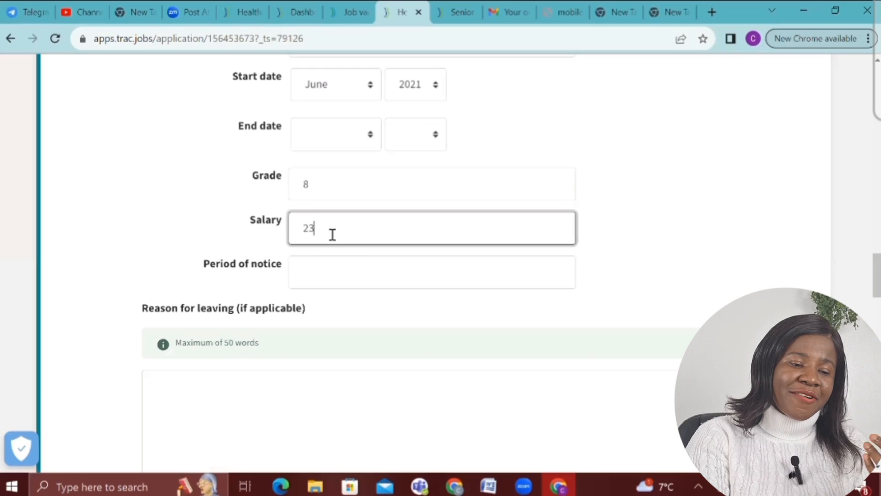
pyautogui.write('4,0')
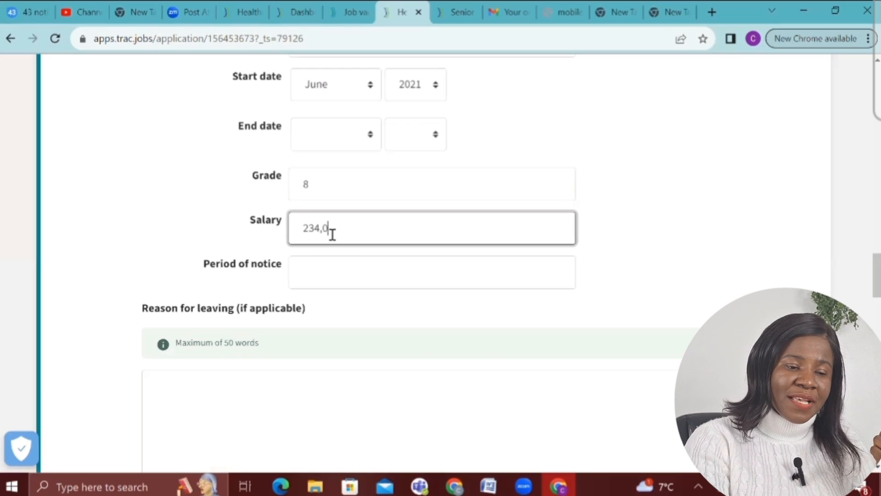
pyautogui.write('00')
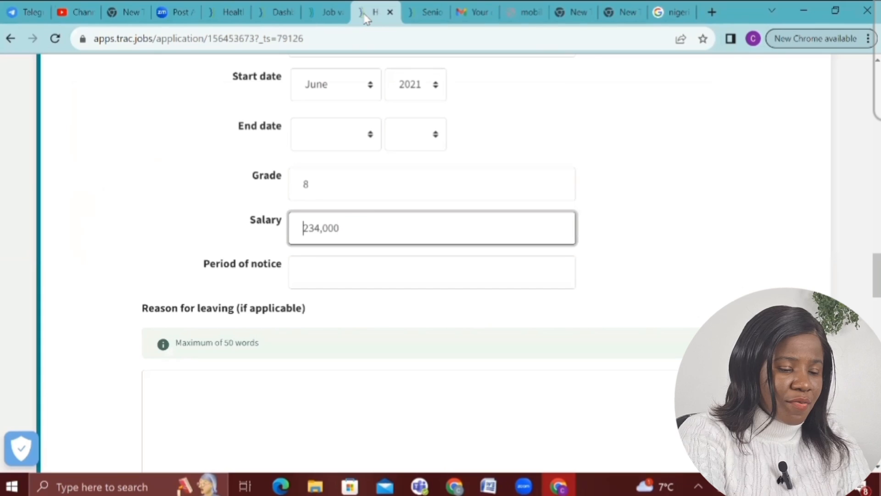
pyautogui.write('₦')
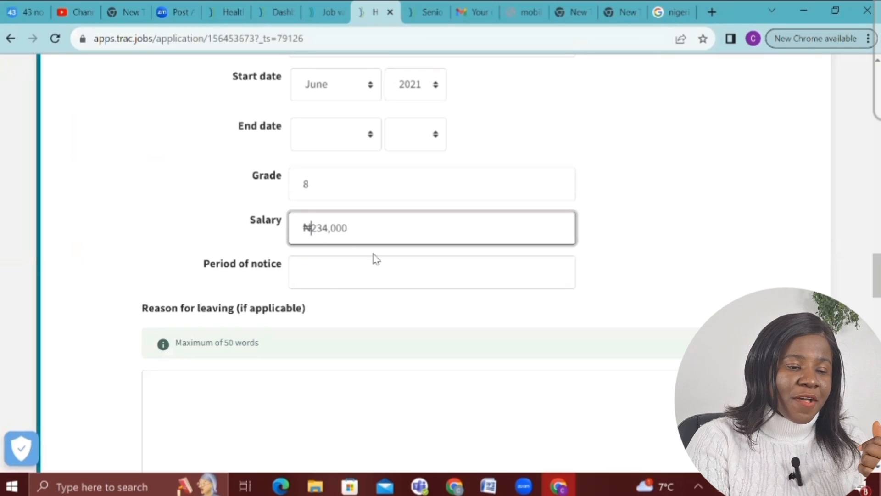
pyautogui.click(327, 281)
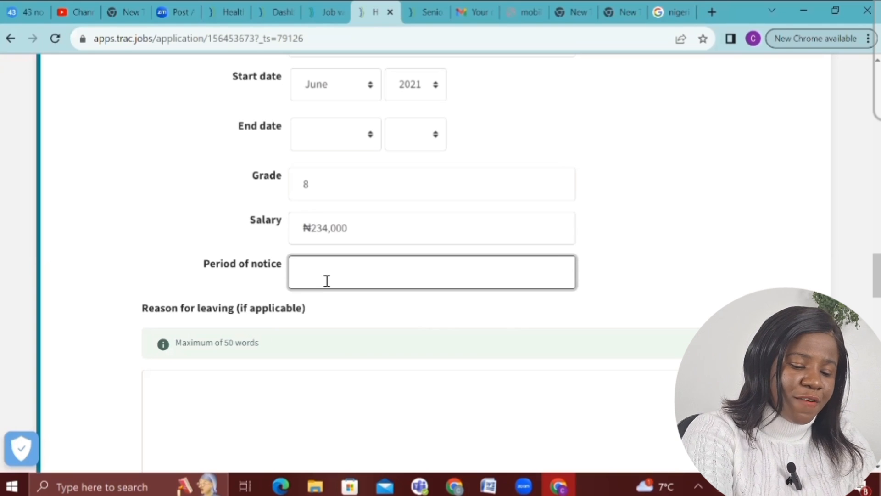
pyautogui.write('1 MO')
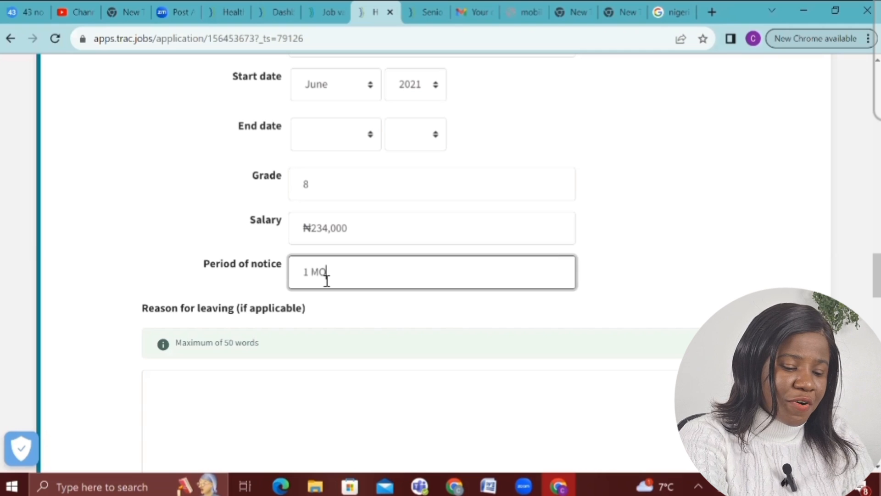
pyautogui.write('NTH')
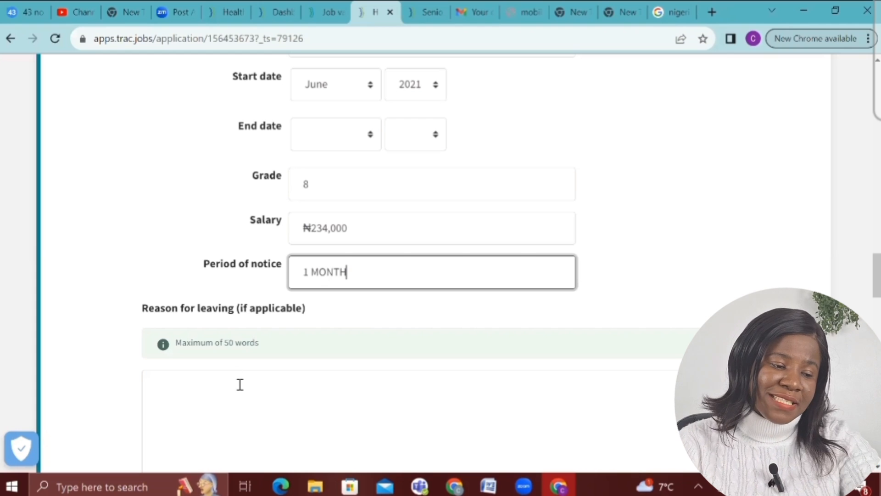
# Type placeholder text GDSJFKHDKJFL into the duties box and save the employment entry
pyautogui.scroll(-5, 240, 385)
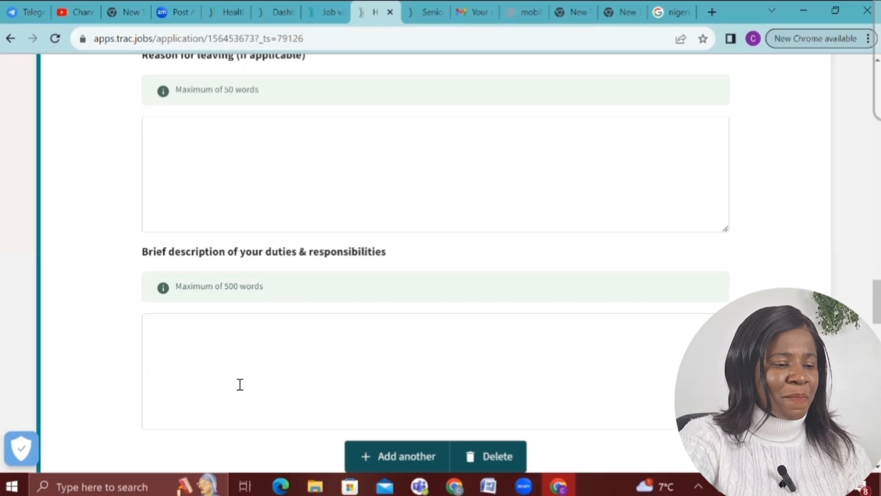
pyautogui.scroll(-2, 238, 383)
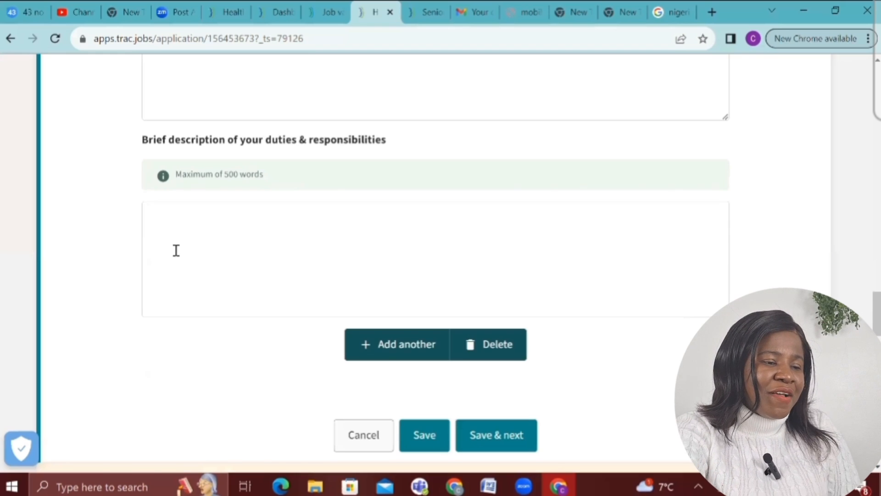
pyautogui.scroll(-1, 175, 249)
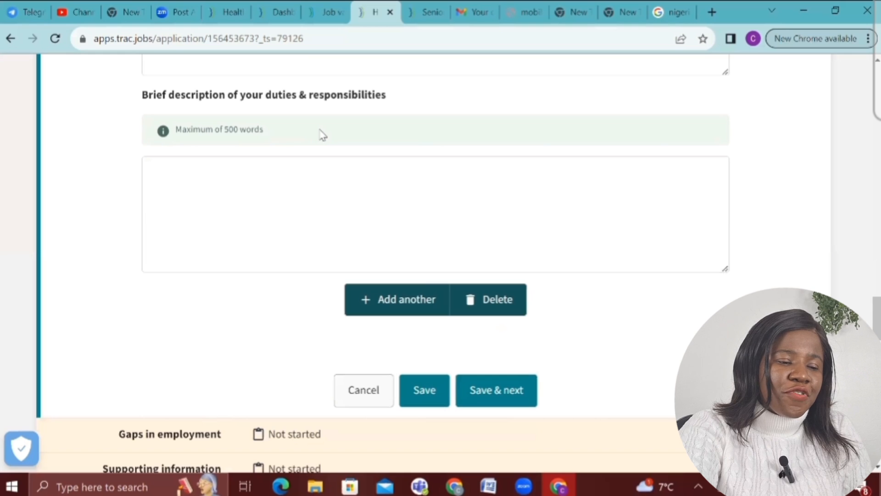
pyautogui.click(299, 185)
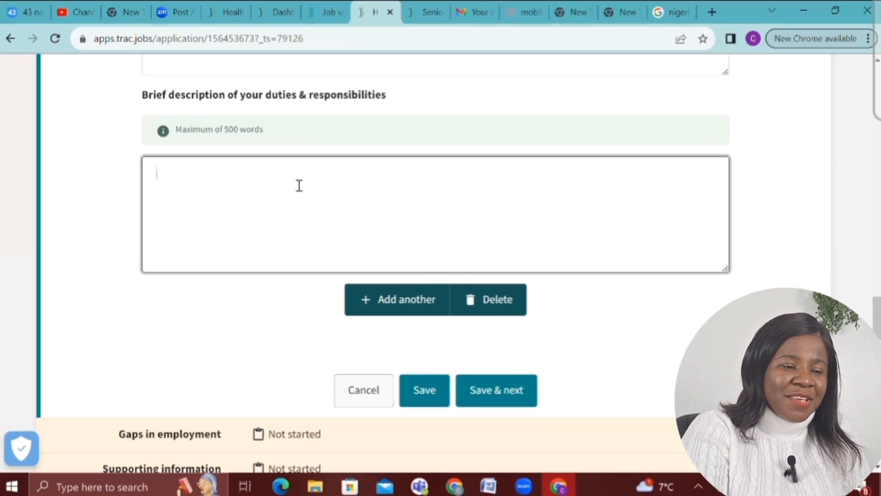
pyautogui.write('GDSJFKHDKJFL')
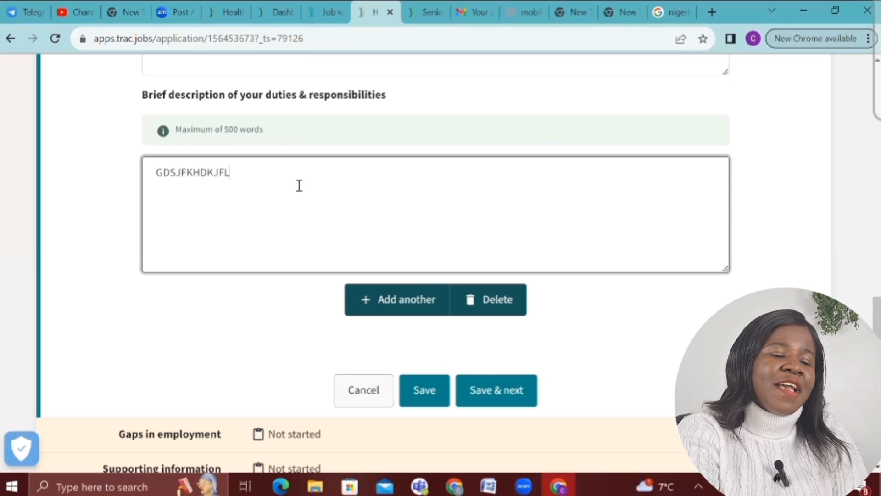
pyautogui.click(510, 394)
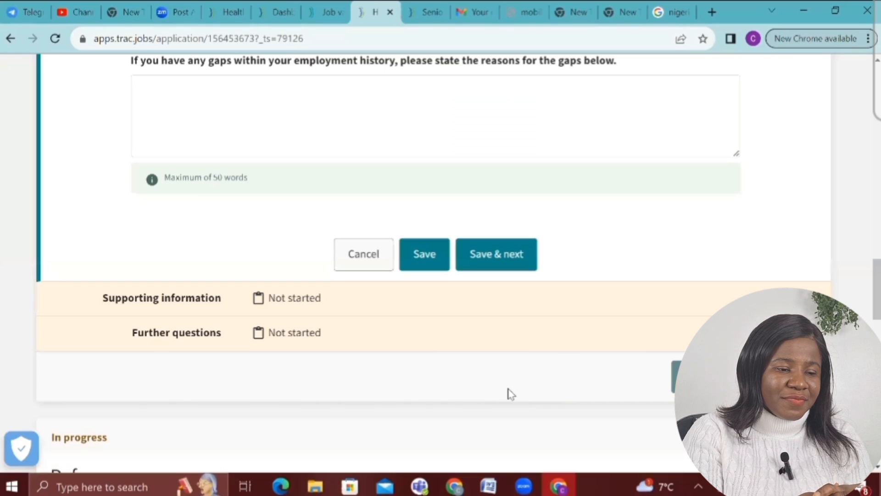
# Answer N/A in the employment gaps box and save to continue
pyautogui.scroll(1, 508, 389)
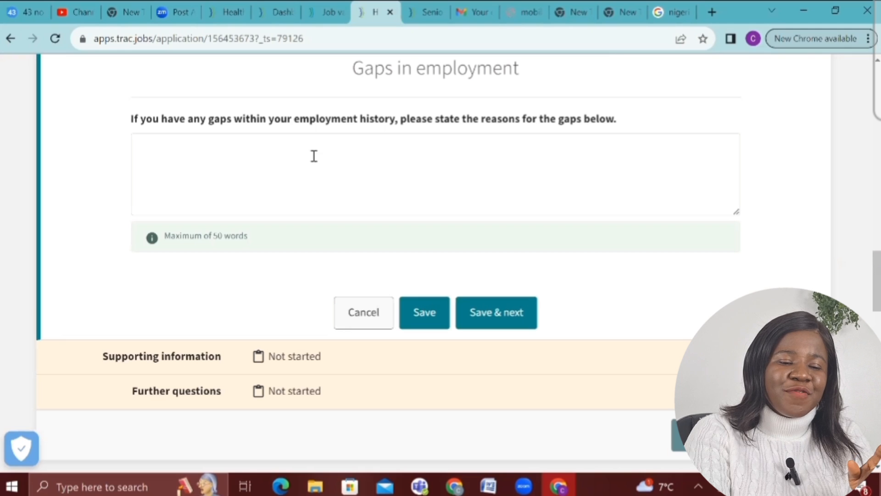
pyautogui.click(246, 165)
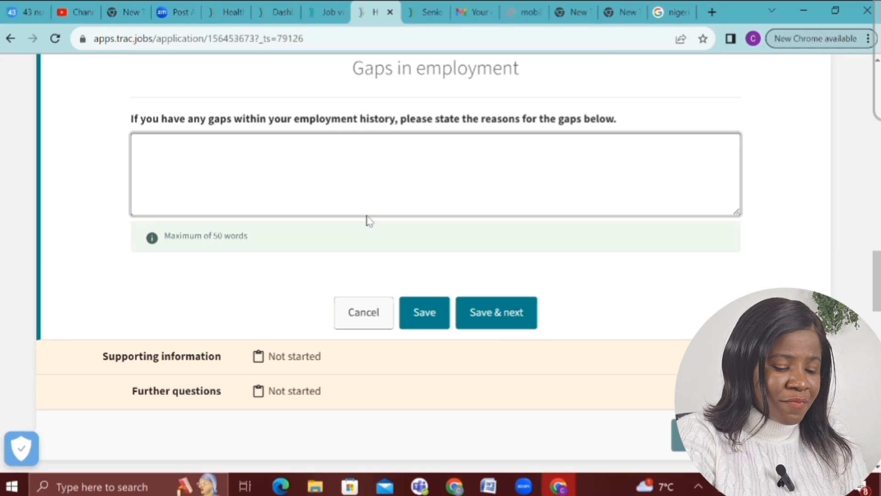
pyautogui.write('N/A')
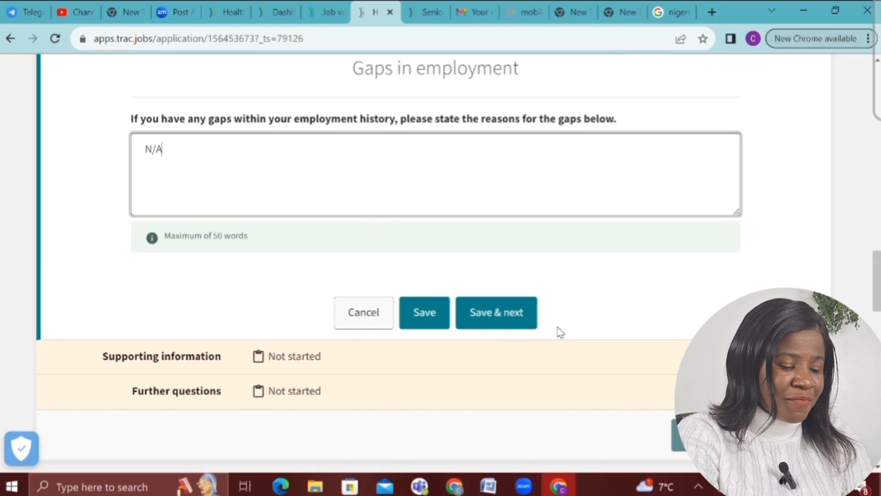
pyautogui.click(486, 324)
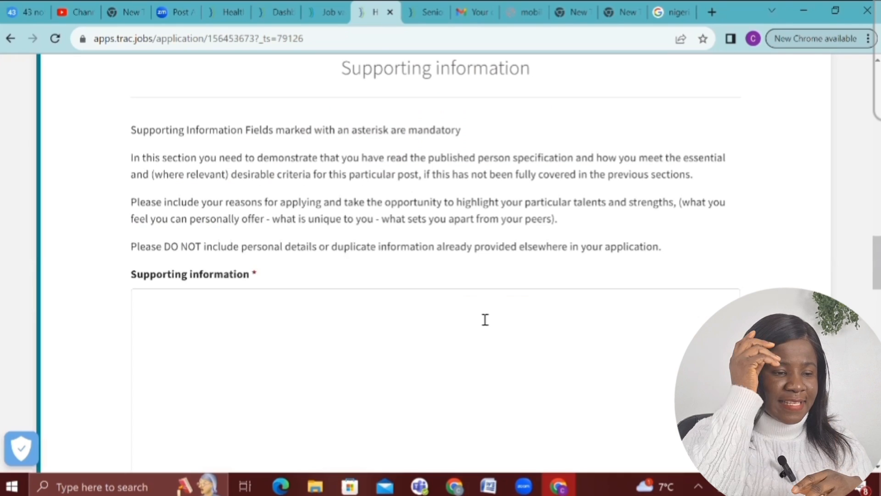
# Fill the Supporting information box with a string of capital G's and try saving
pyautogui.scroll(-3, 485, 320)
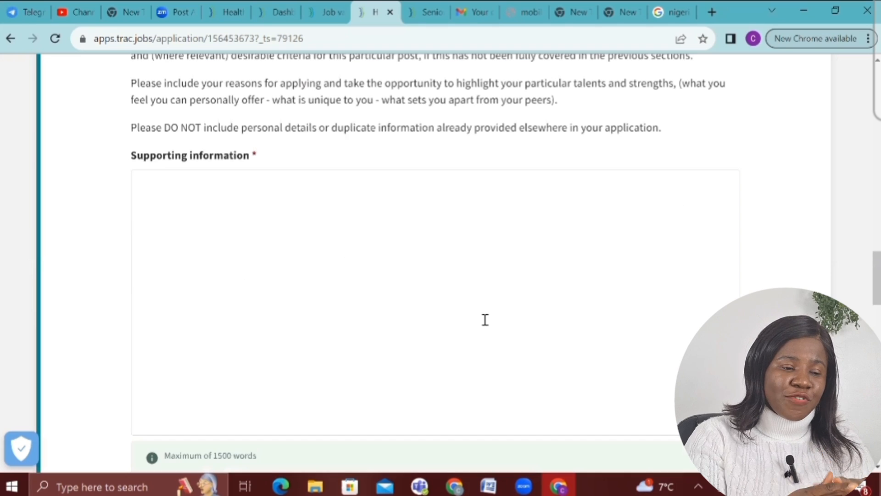
pyautogui.scroll(-2, 485, 319)
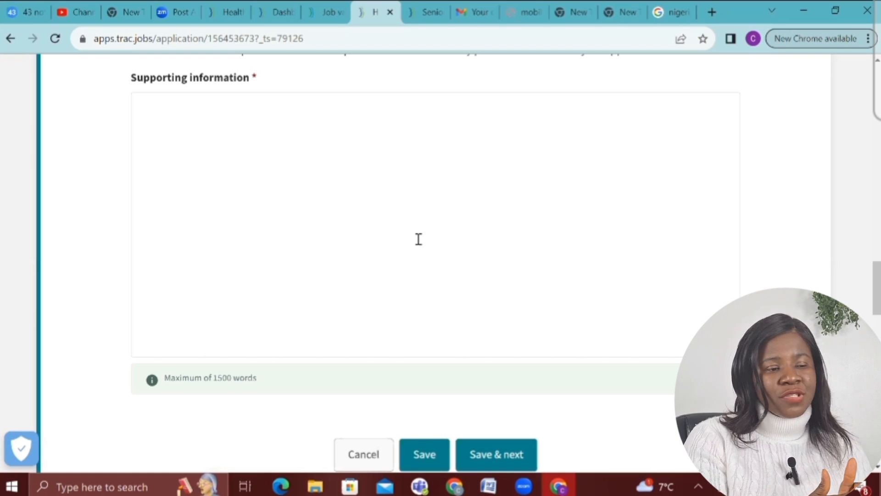
pyautogui.click(232, 146)
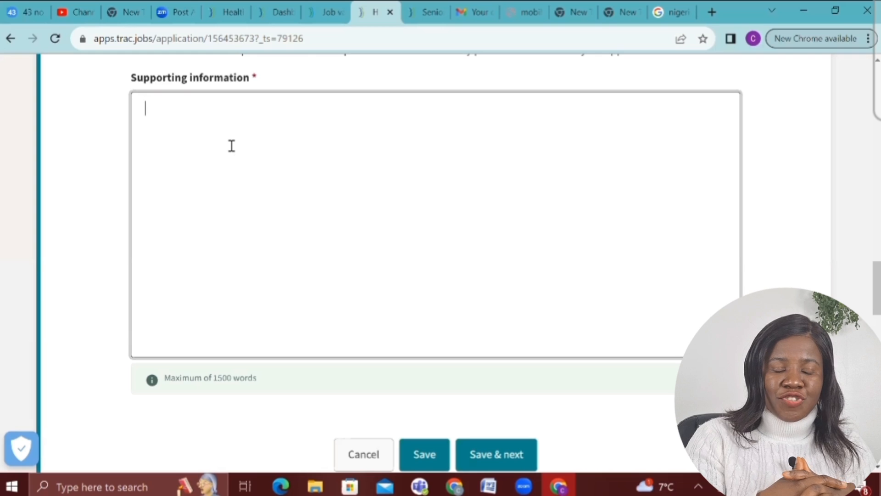
pyautogui.write('GGGGGGGG')
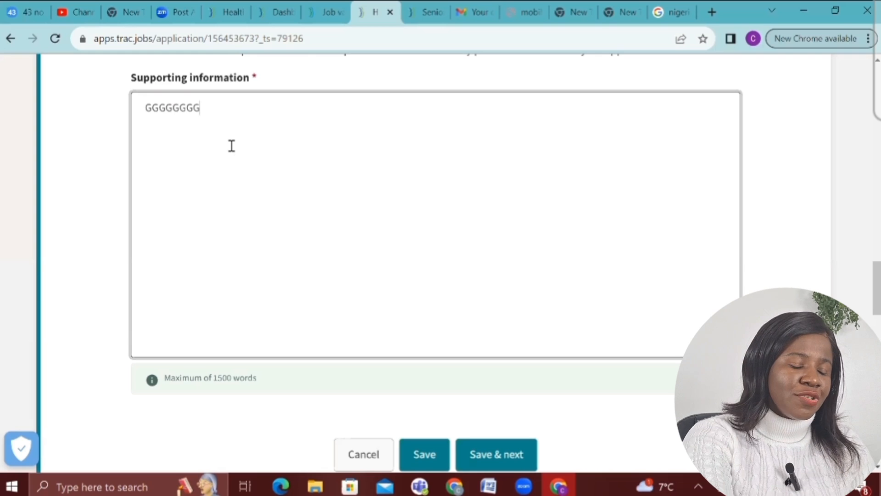
pyautogui.write('GGGGGGGGGGGGGGGGGGGGGGGGGGGGGGGGGGGGGGG')
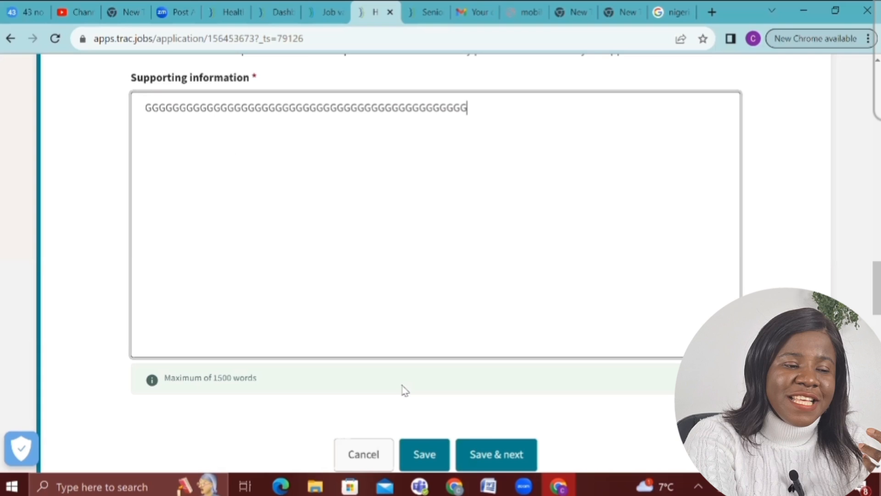
pyautogui.click(524, 455)
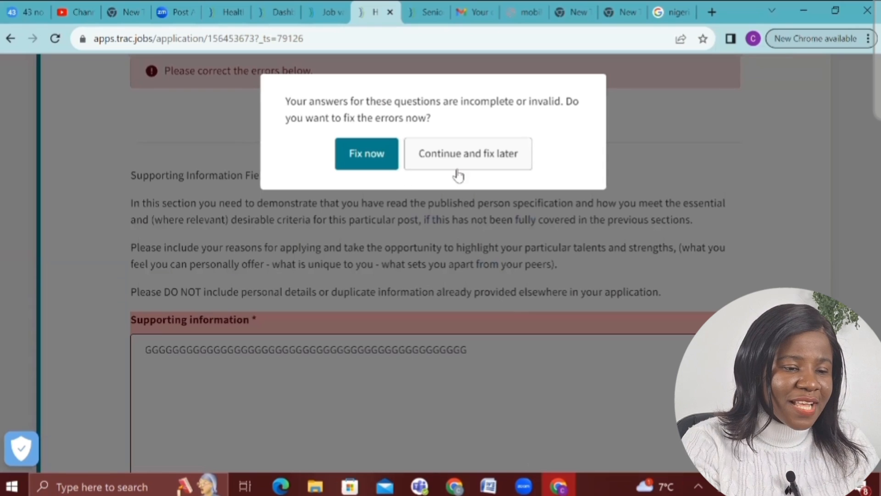
# Replace the rejected all-caps text with pasted mixed-case text about the naira and save
pyautogui.click(367, 154)
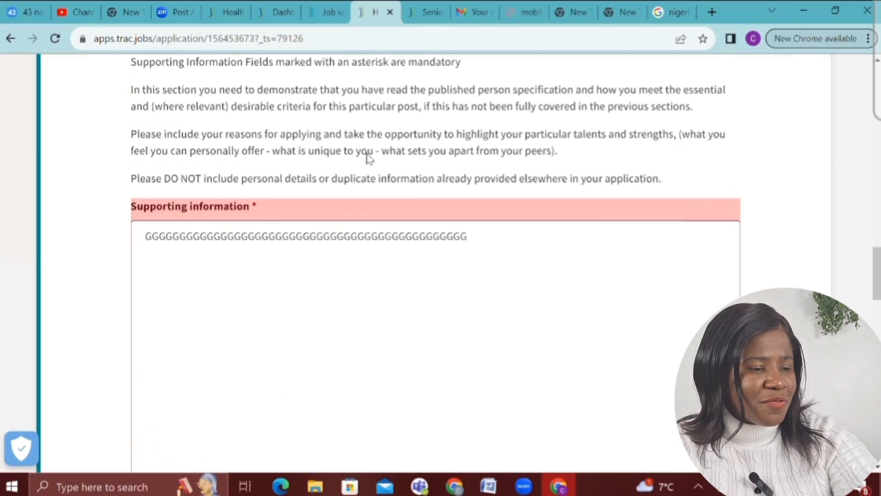
pyautogui.scroll(-3, 370, 159)
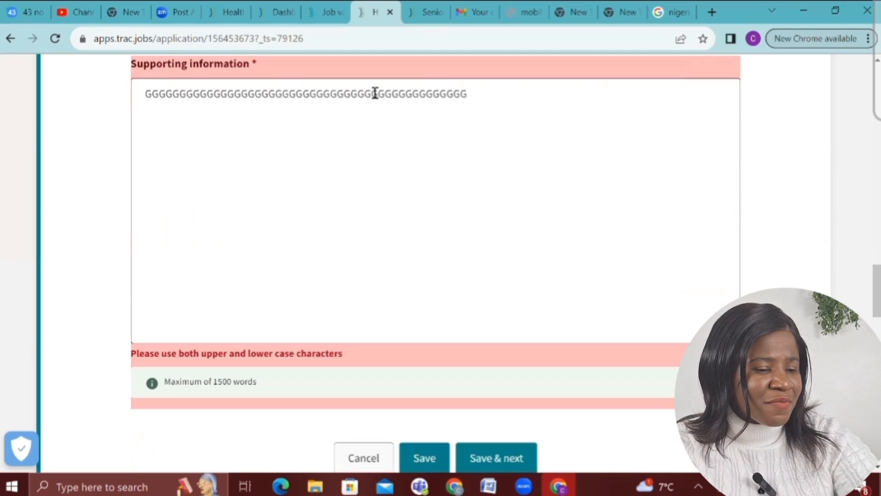
pyautogui.click(483, 96)
pyautogui.press('BackSpace')
pyautogui.hotkey('ctrl', 'a')
pyautogui.write('The naira is the currency of Nigeria. One naira is divided into 100 kobo. The Central Bank of Nigeria is the sole issuer of legal tender money throughout the Federal Republic of Nigeria. It controls the volume of money supplied in the economy in order to ensure monetary and price stability. Wikipedia ISO code: NGN ISO 4217 code: NGN Central bank: Central Bank of Nigeria Mint: Nigerian Security Printing and Minting Company Limited Country: Nigeria Symbols: NGN, ₦ Coins and Banknotes: 1000 Naira, 500 Naira, 2 Naira, 5 Naira, 1 Naira, 10 Naira, 20 Naira, 200 Naira, 50 Kobo, 100 Naira, 50 Naira')
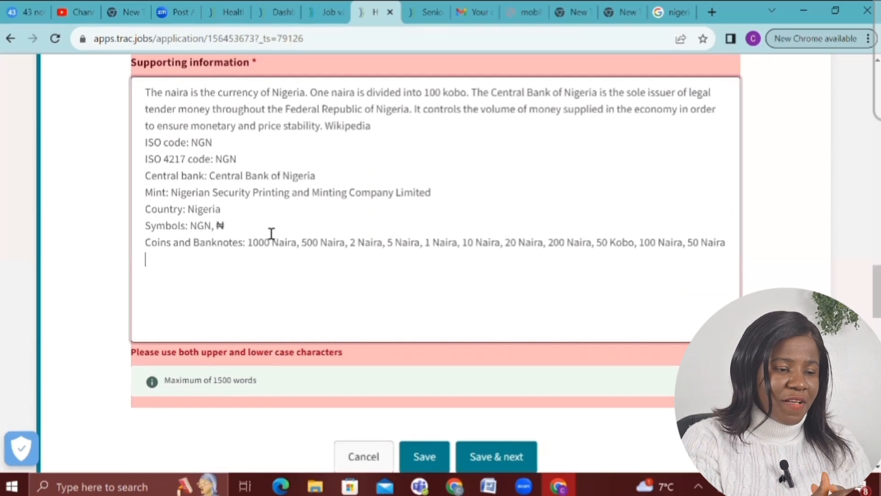
pyautogui.click(510, 449)
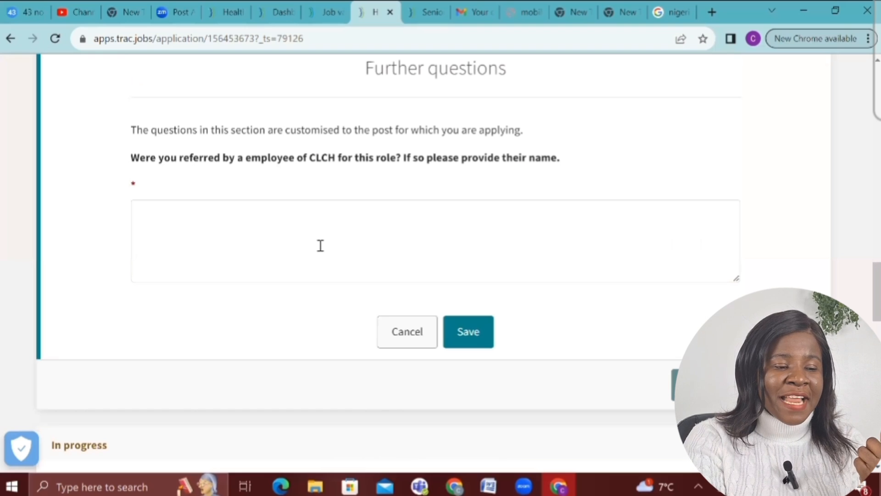
# Save N/A as the CLCH referral answer and mark Further questions as complete
pyautogui.click(295, 230)
pyautogui.write('N')
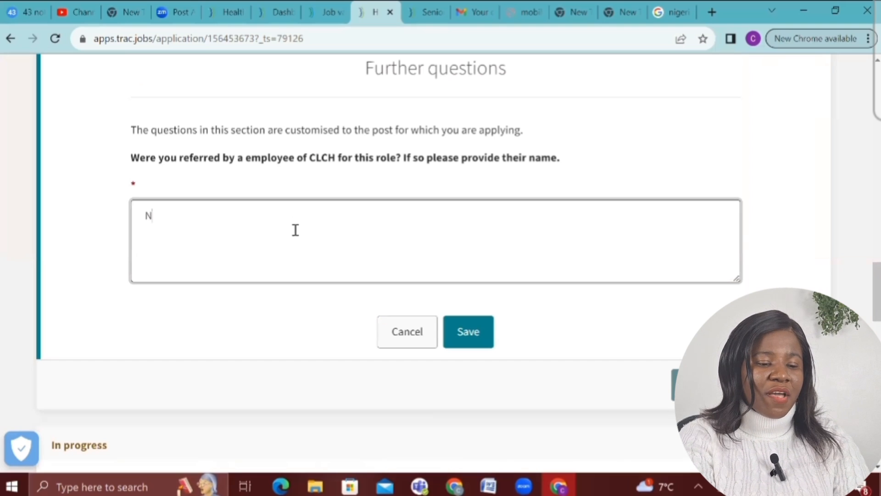
pyautogui.write('/A')
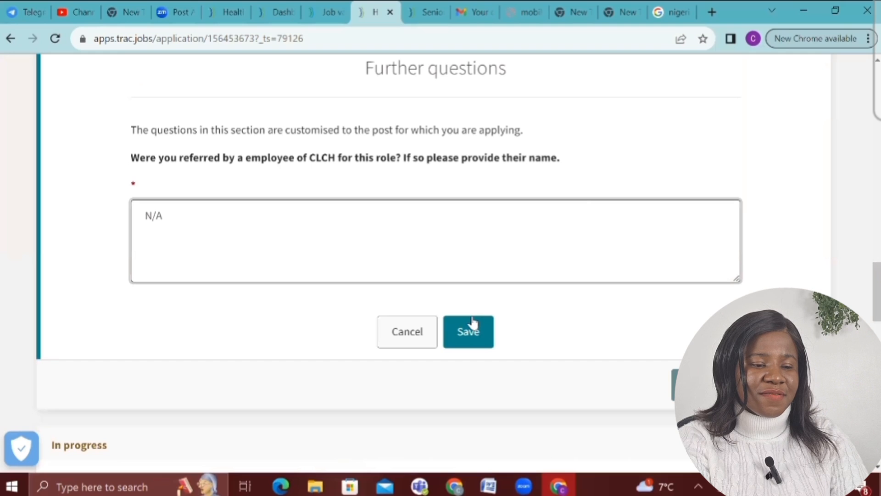
pyautogui.click(473, 324)
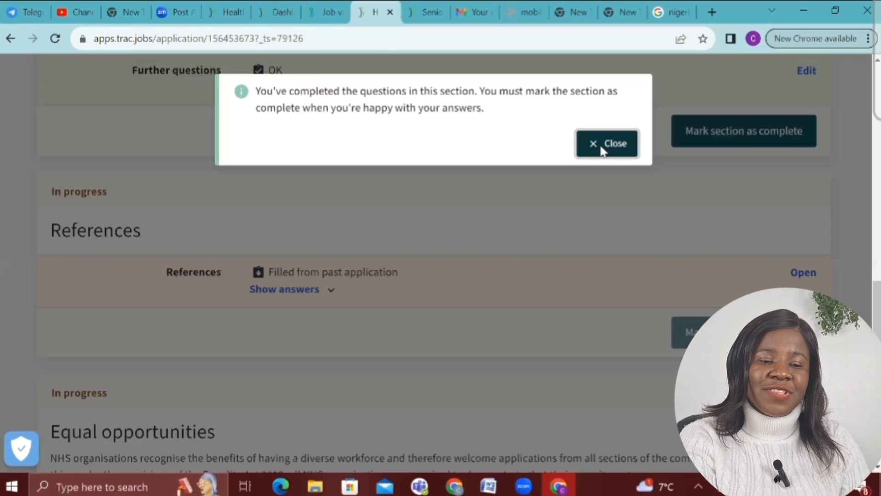
pyautogui.click(602, 147)
pyautogui.click(703, 144)
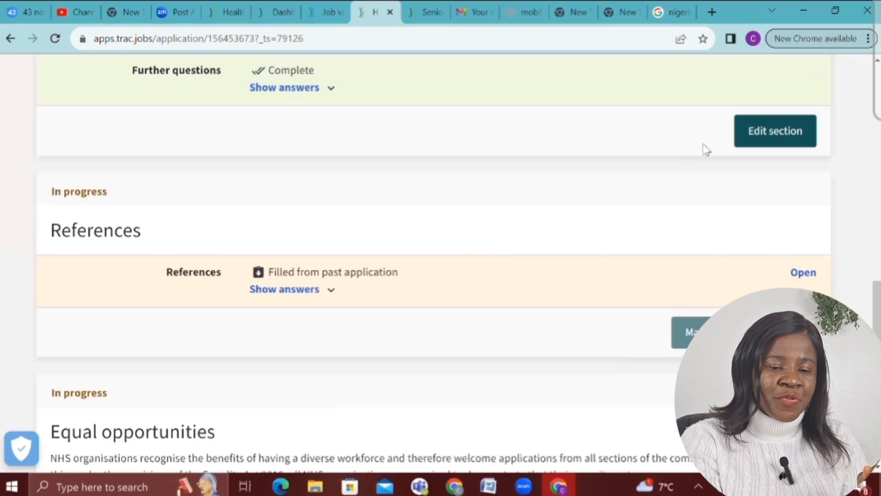
# Open the References section and look over its guidance and empty referee fields
pyautogui.click(805, 275)
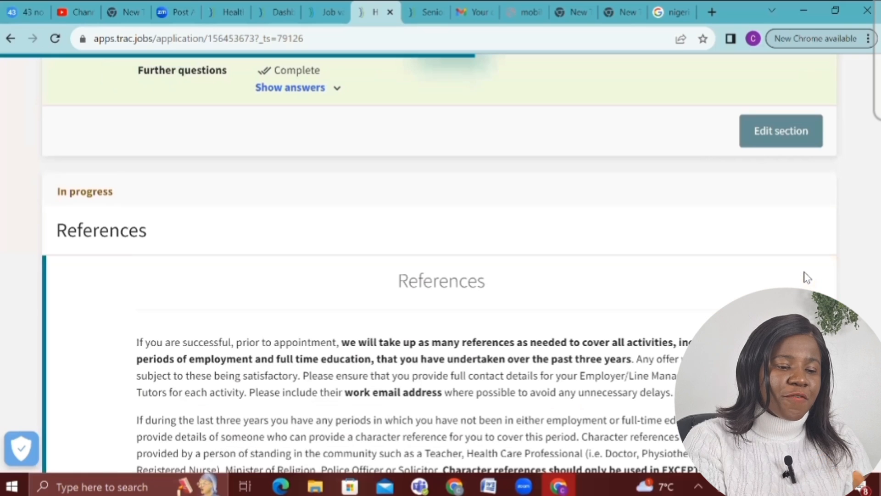
pyautogui.scroll(-4, 807, 276)
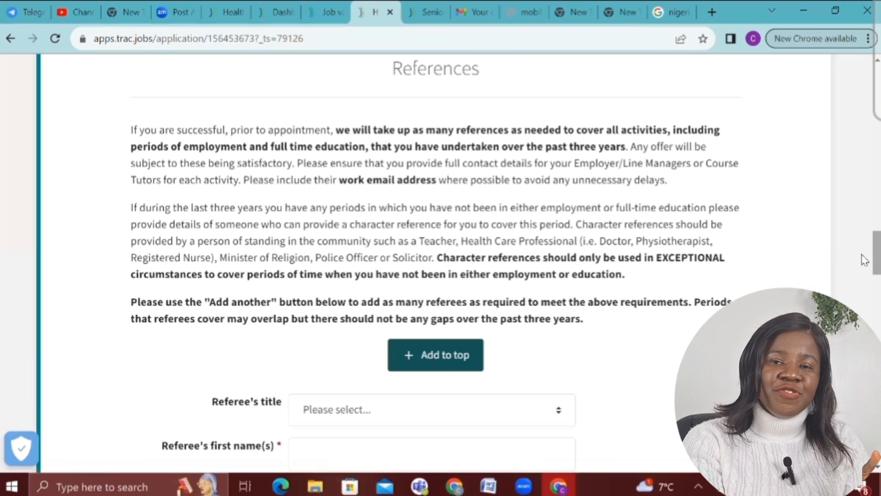
pyautogui.scroll(-3, 864, 277)
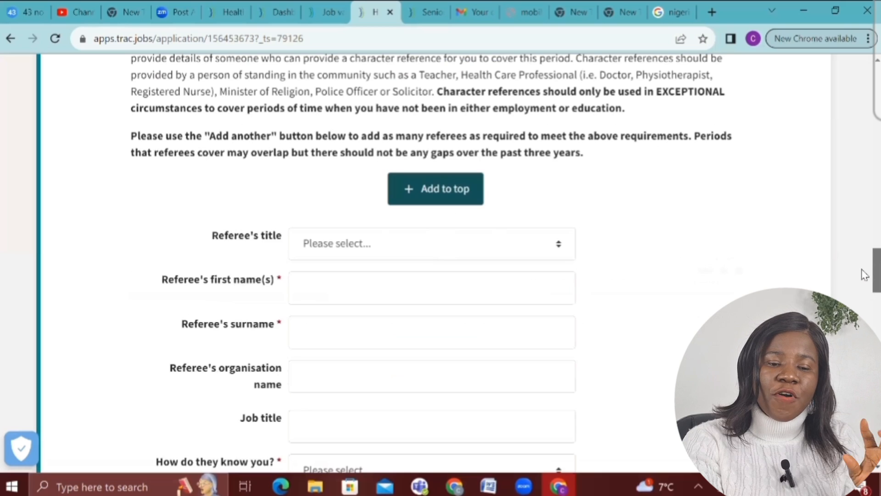
pyautogui.scroll(3, 864, 259)
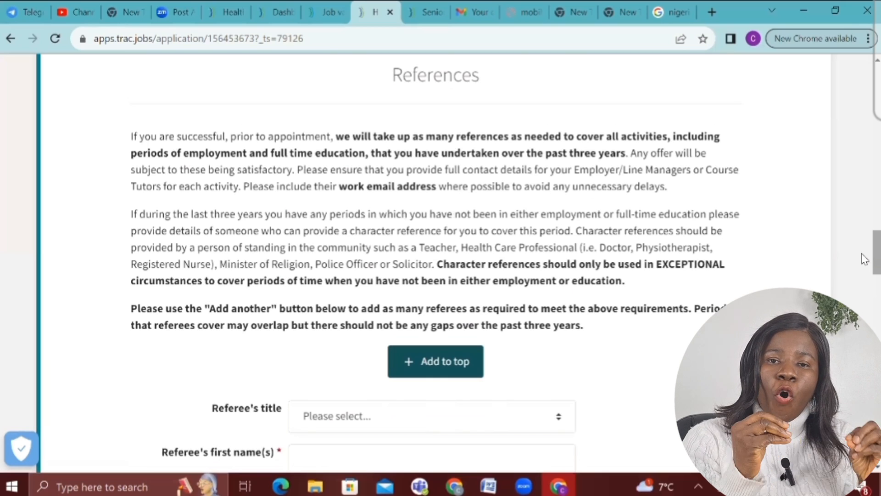
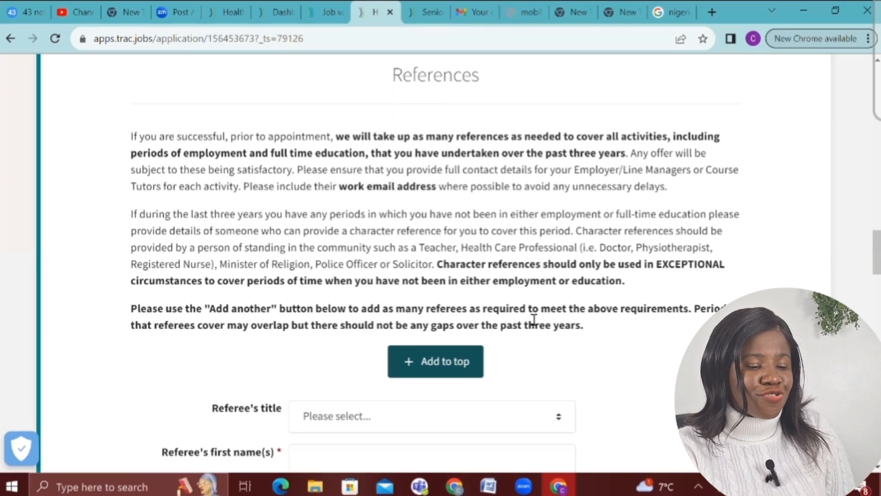
# Set the referee's title to Nurse, enter their first name and surname, and organisation AGATHA HOSPITAL
pyautogui.scroll(-1, 533, 319)
pyautogui.scroll(-5, 534, 318)
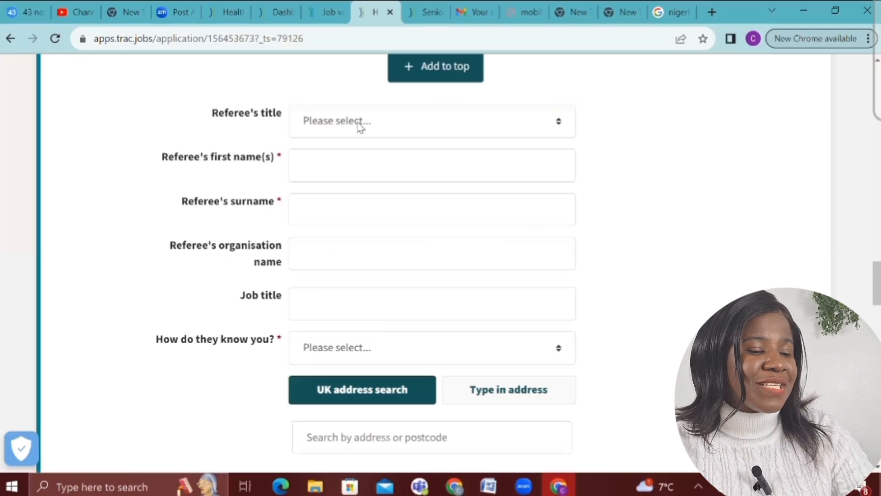
pyautogui.click(360, 124)
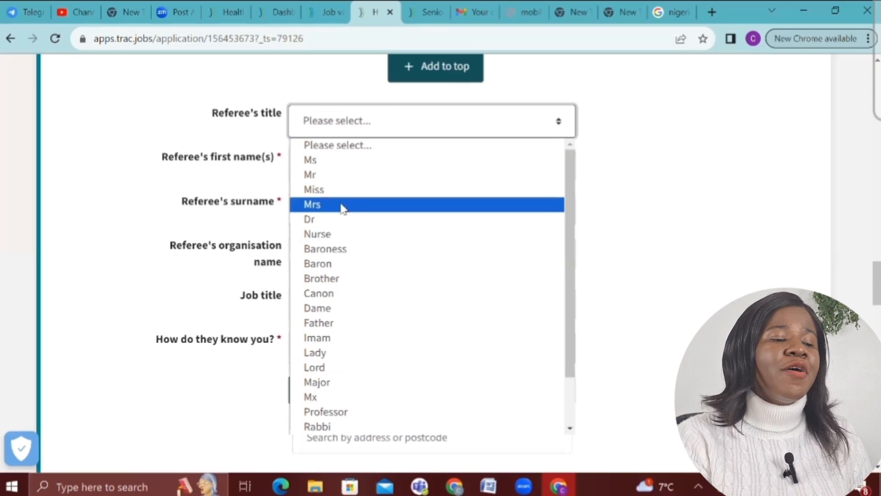
pyautogui.click(329, 234)
pyautogui.click(330, 170)
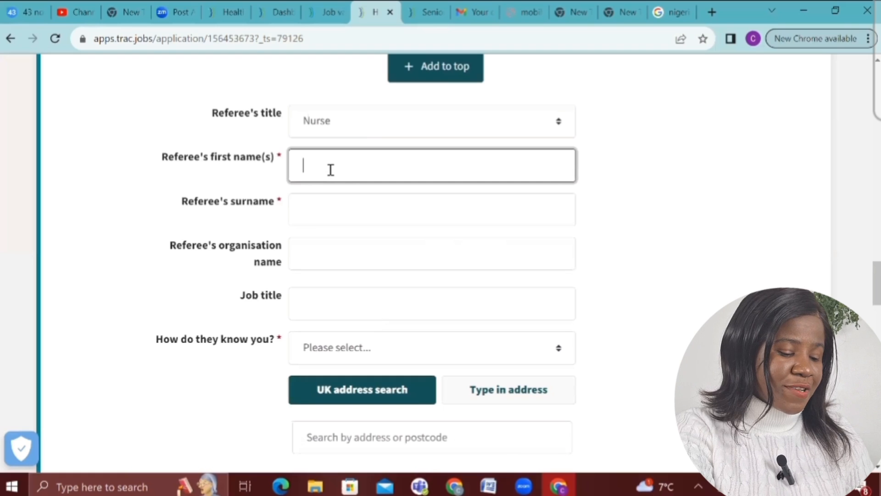
pyautogui.write('a')
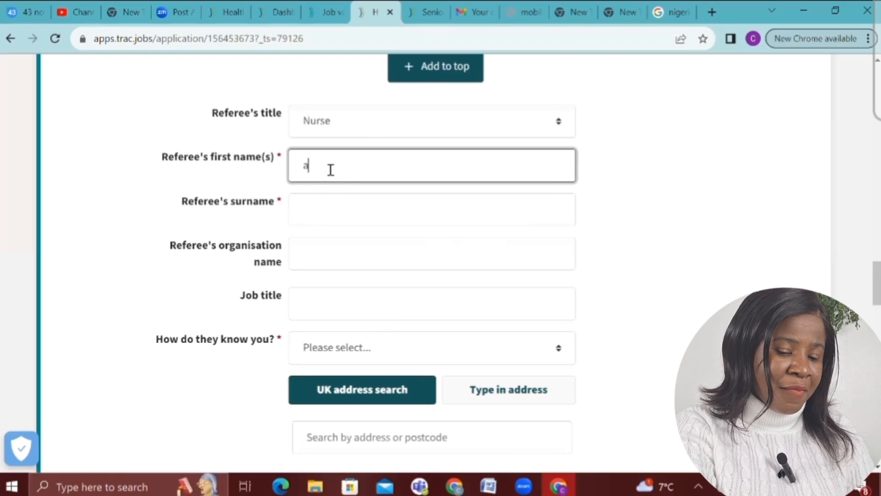
pyautogui.press('BackSpace')
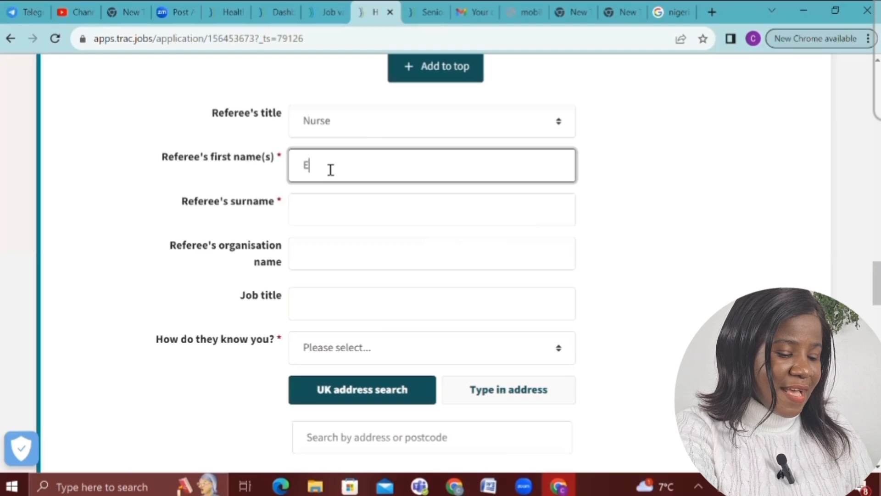
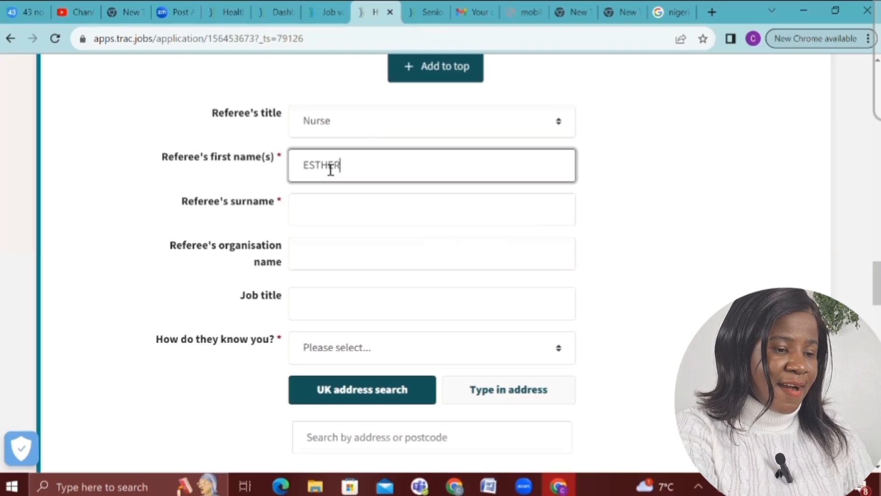
pyautogui.click(309, 221)
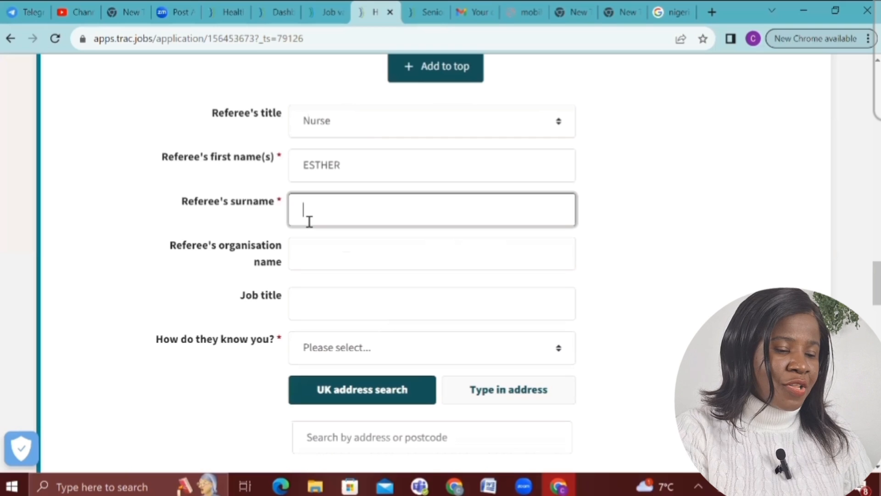
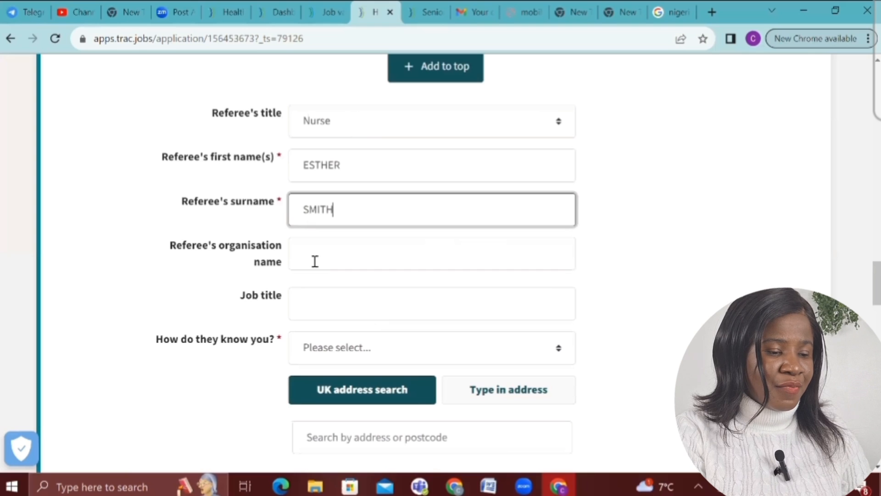
pyautogui.click(315, 262)
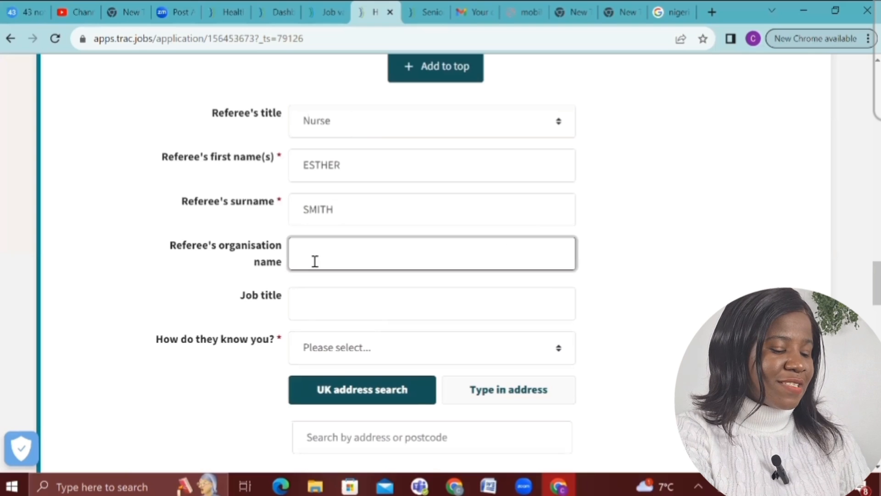
pyautogui.write('AGATHA')
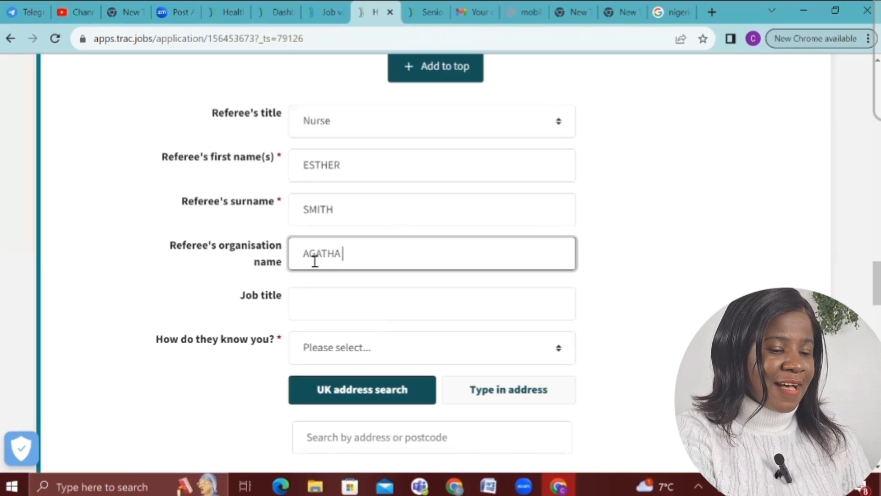
pyautogui.write(' HOSPIT')
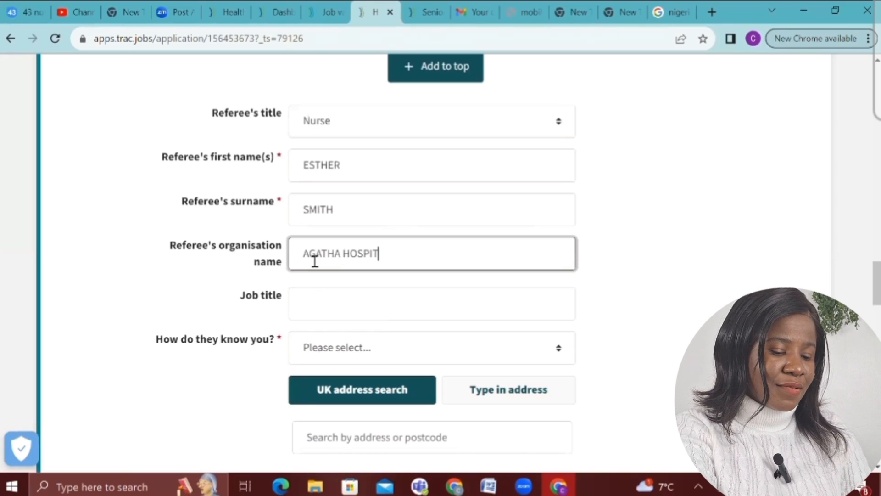
pyautogui.write('AL')
# Enter the referee's job title as HEALTHCARE ASSISTANT, correcting the typos
pyautogui.click(324, 318)
pyautogui.write('HESA')
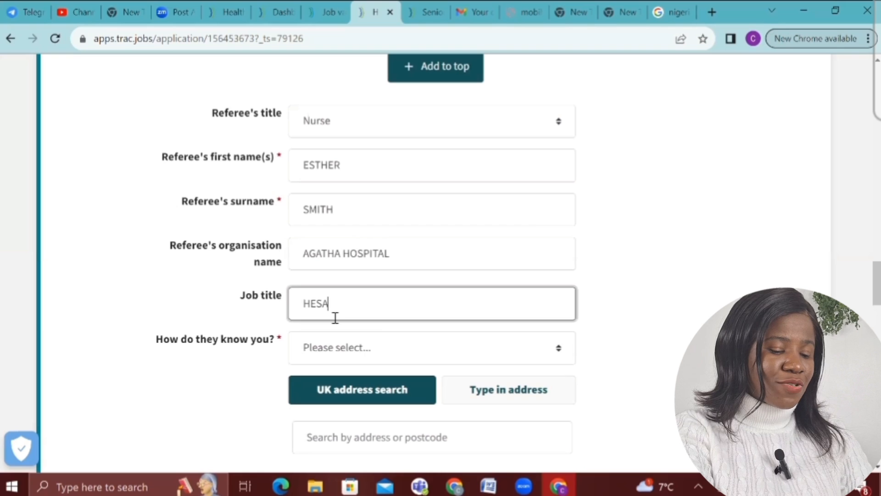
pyautogui.write('LTHCARE')
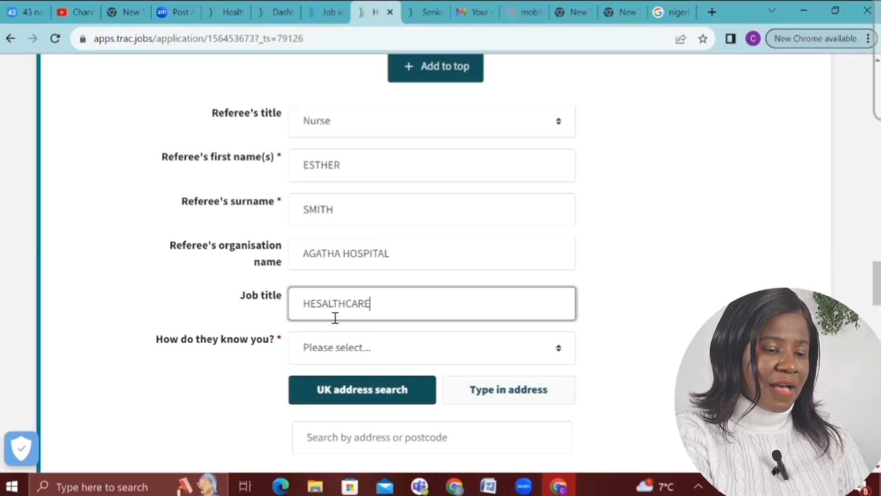
pyautogui.click(335, 318)
pyautogui.press('Left')
pyautogui.press('Left')
pyautogui.press('Left')
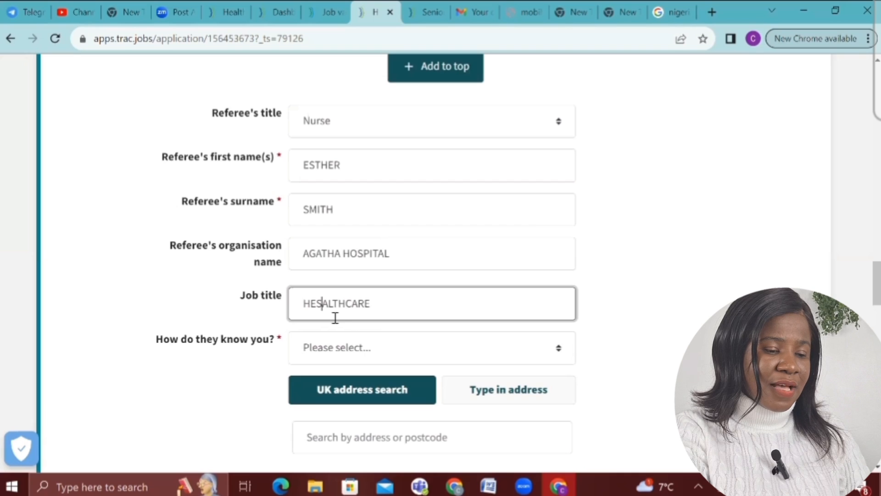
pyautogui.press('BackSpace')
pyautogui.press('Right')
pyautogui.press('Right')
pyautogui.press('End')
pyautogui.write('AS')
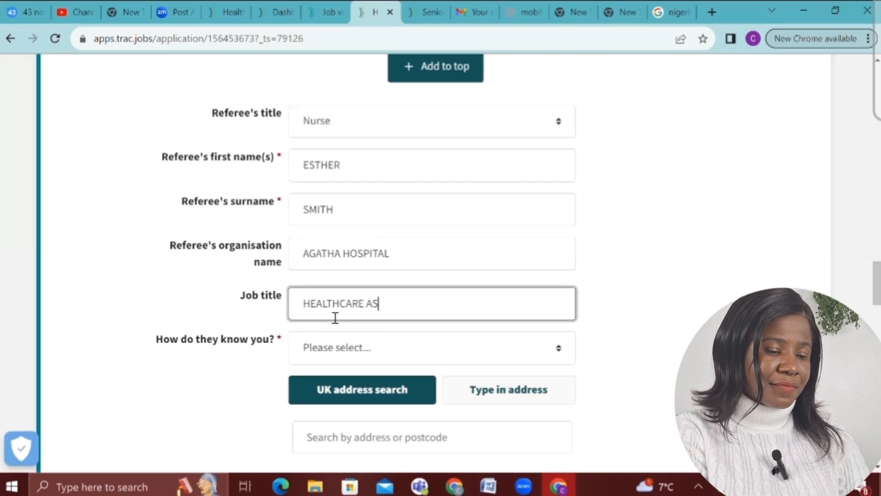
pyautogui.write('SIATA')
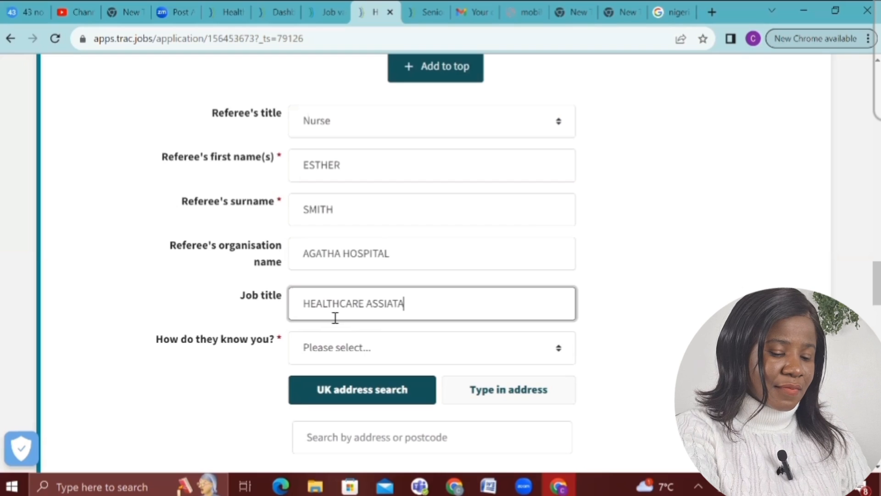
pyautogui.write('NT')
pyautogui.press('Left')
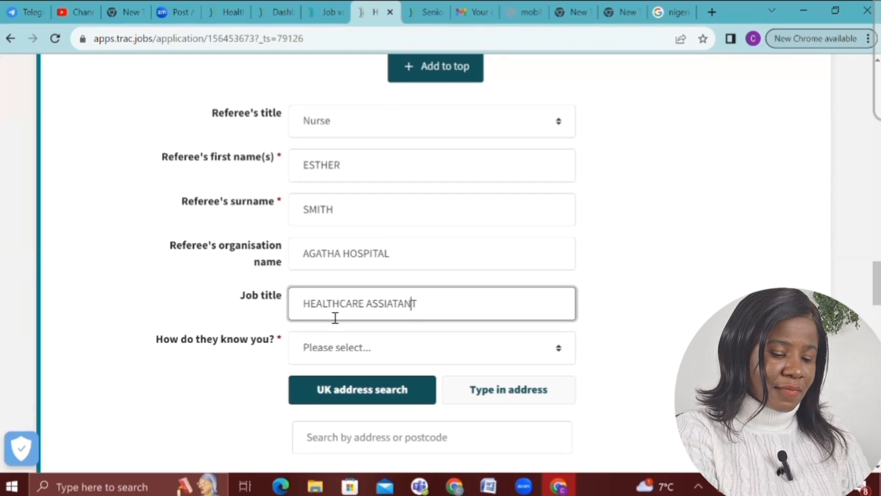
pyautogui.press('BackSpace')
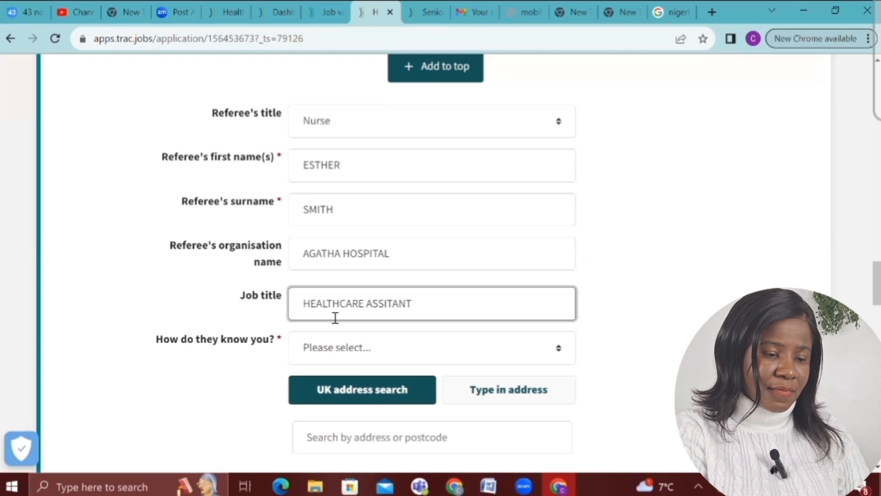
pyautogui.write('S')
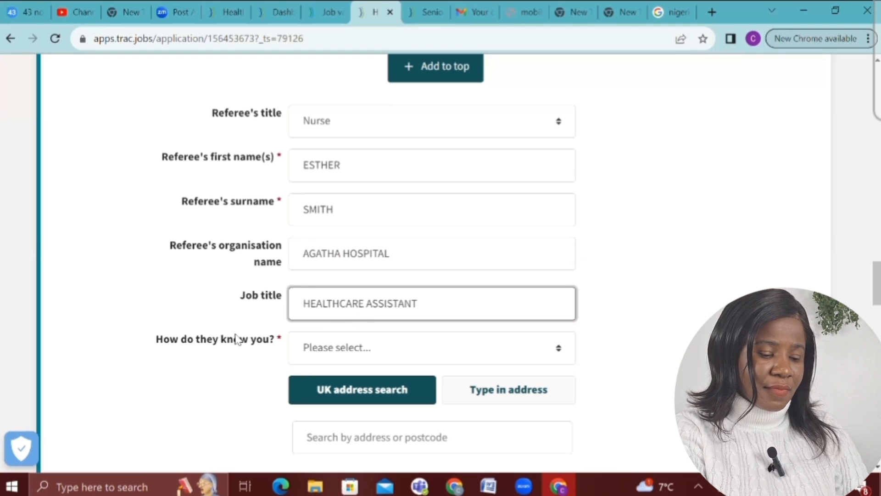
pyautogui.click(370, 358)
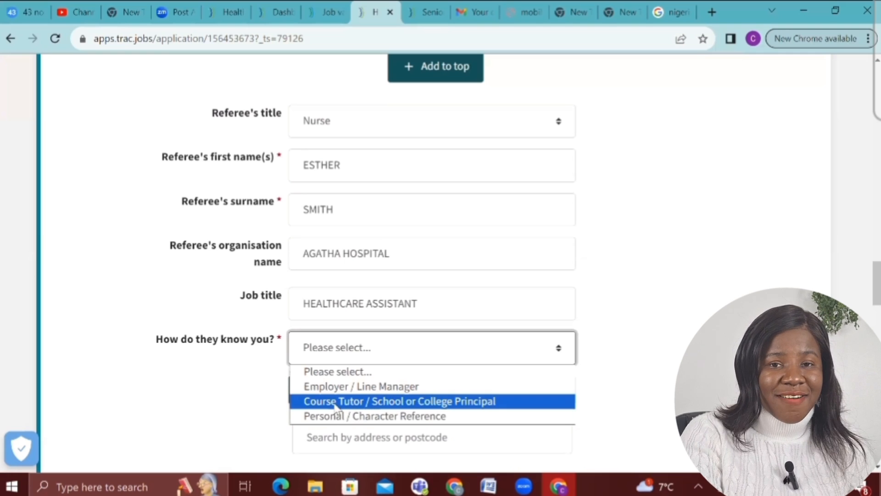
pyautogui.click(360, 388)
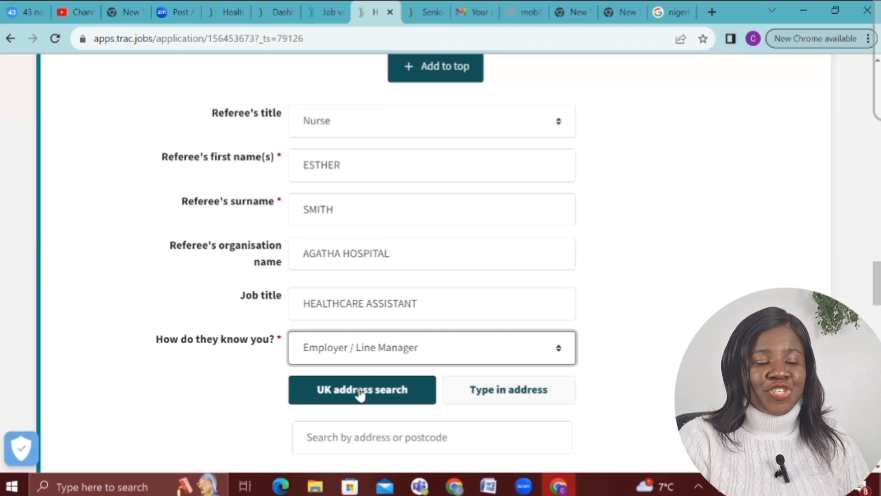
pyautogui.scroll(-5, 360, 394)
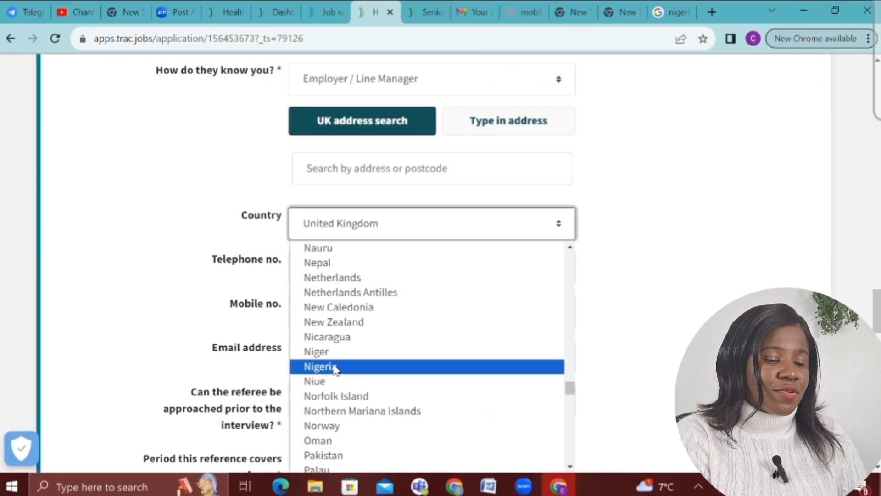
pyautogui.click(334, 367)
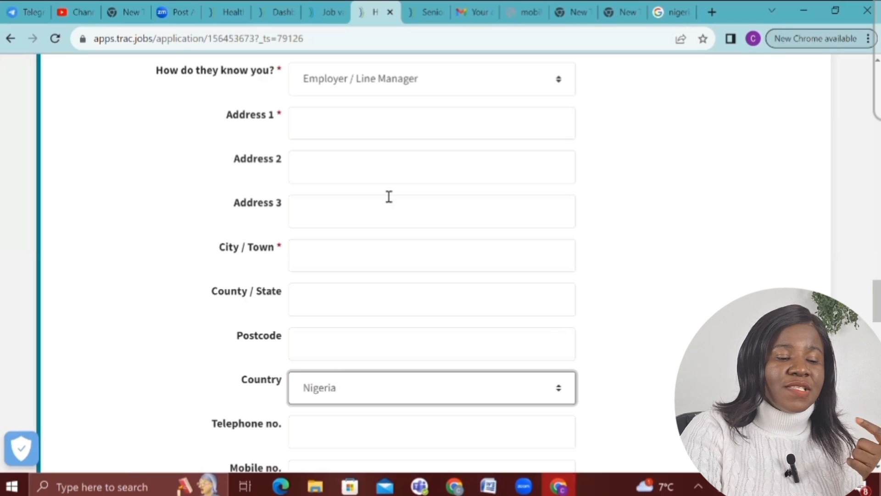
pyautogui.scroll(-1, 389, 197)
pyautogui.scroll(-4, 390, 197)
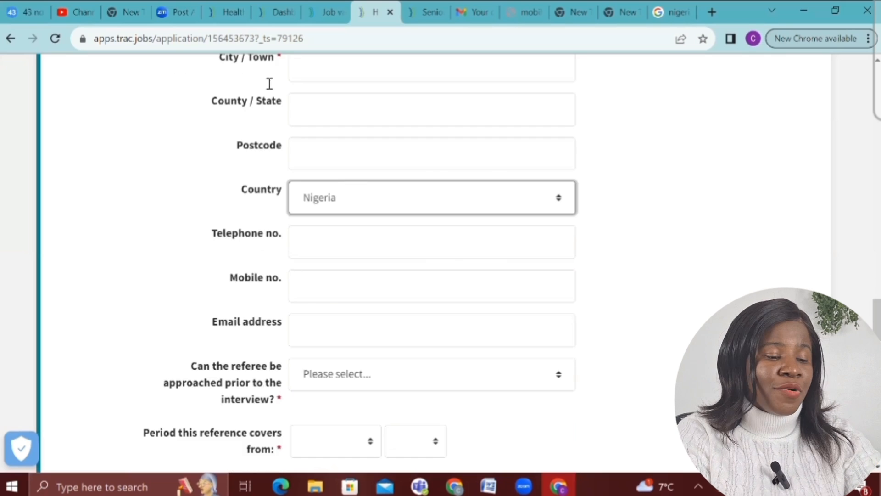
pyautogui.scroll(-2, 327, 171)
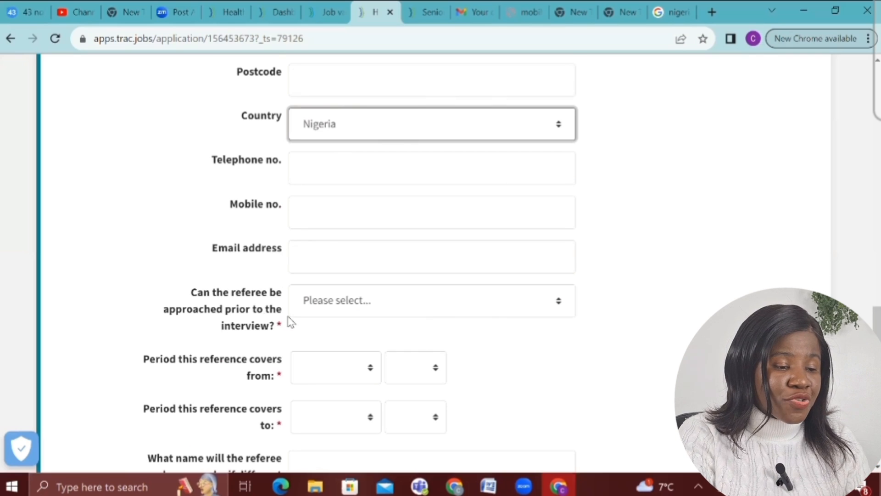
pyautogui.scroll(-4, 324, 328)
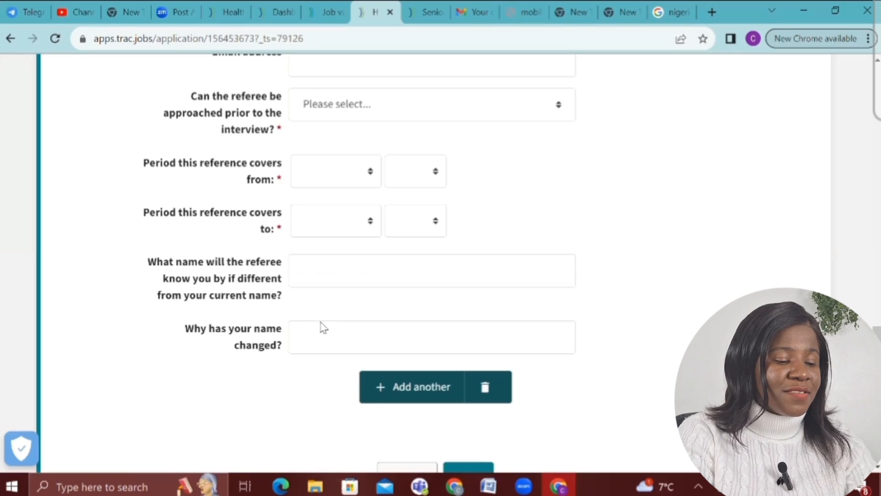
pyautogui.scroll(4, 324, 327)
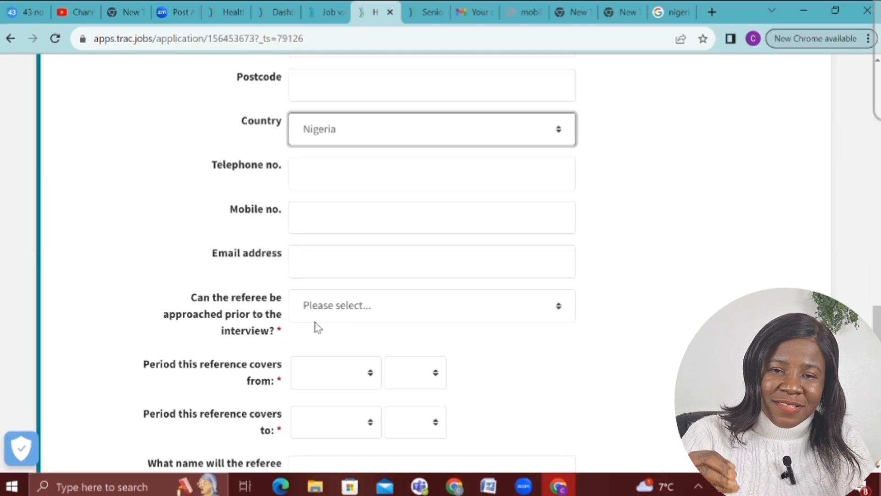
# Answer No to approaching the referee before interview and set the reference start to June 2019
pyautogui.click(336, 305)
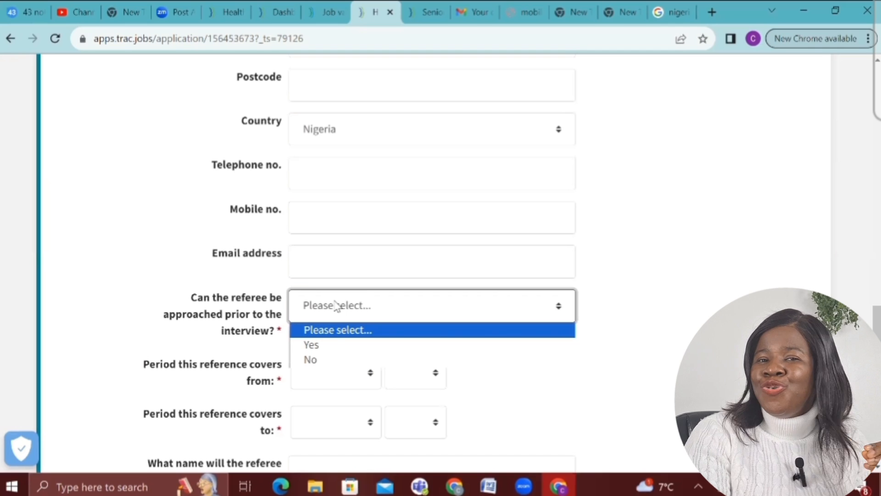
pyautogui.click(323, 361)
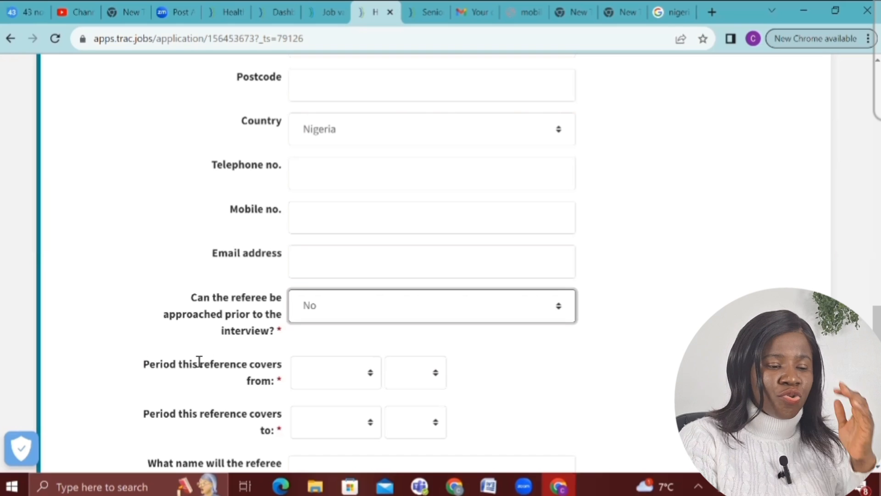
pyautogui.click(300, 381)
pyautogui.click(334, 351)
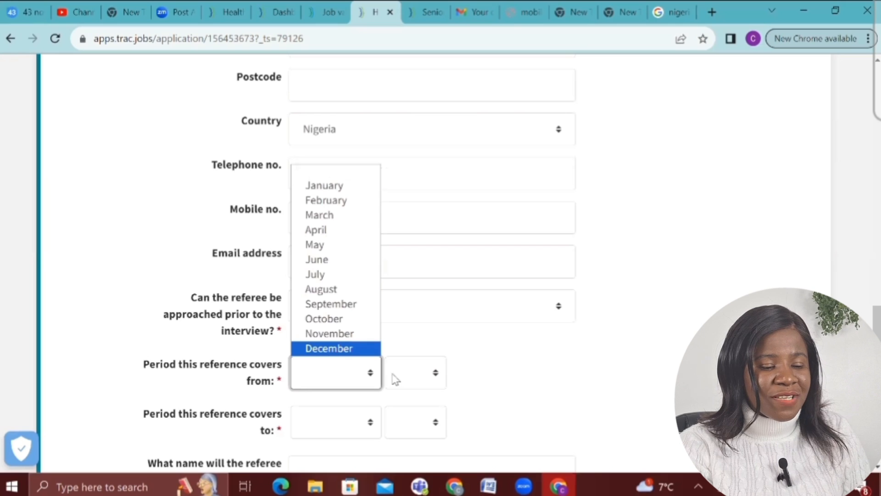
pyautogui.click(409, 372)
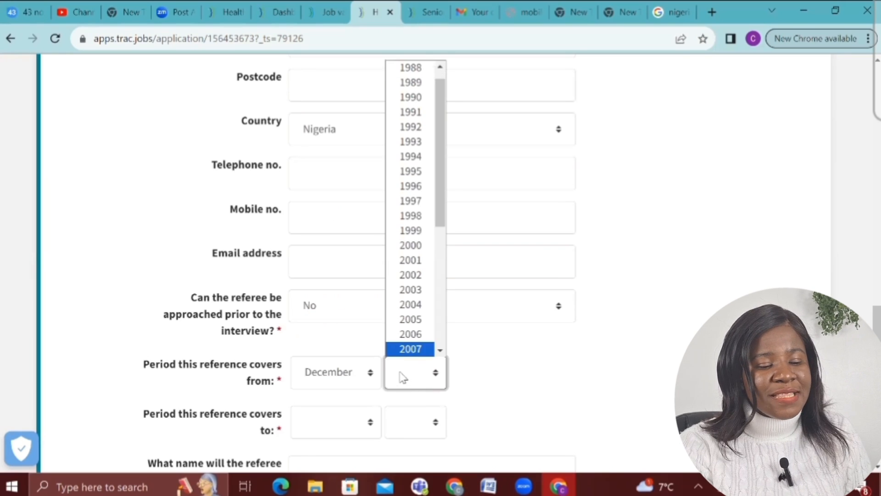
pyautogui.click(441, 353)
pyautogui.click(441, 353)
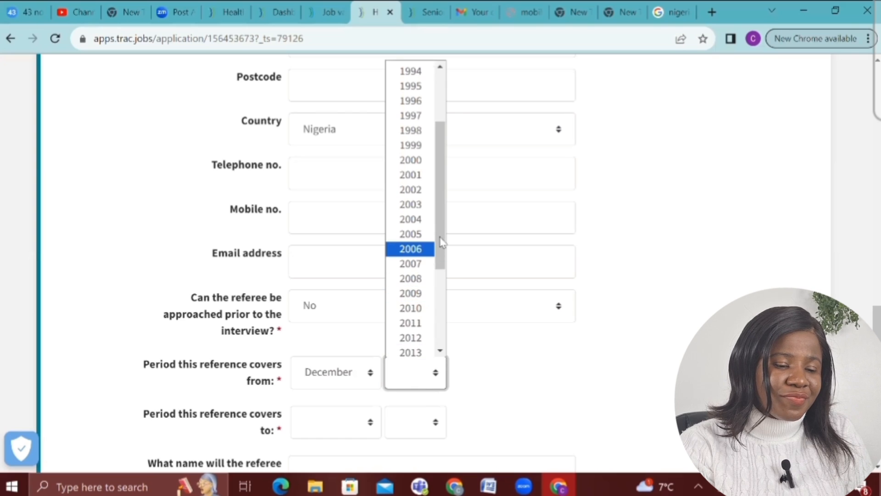
pyautogui.scroll(-3, 441, 281)
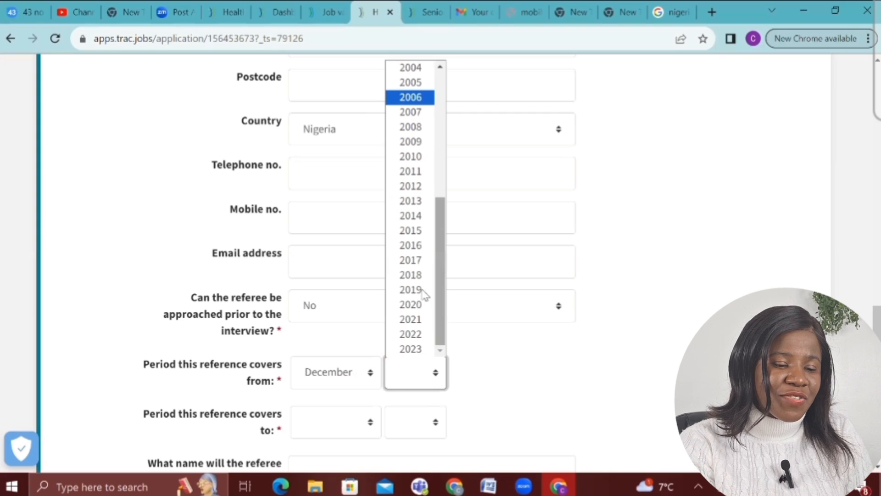
pyautogui.click(356, 370)
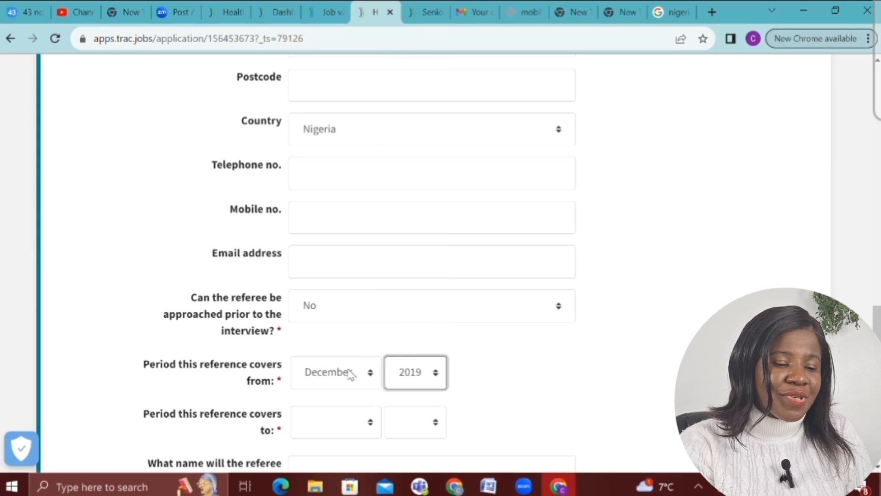
pyautogui.click(350, 372)
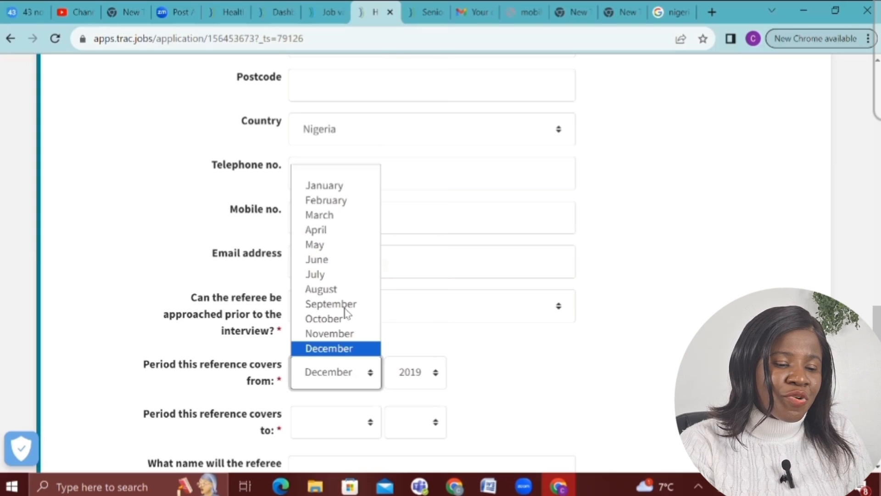
pyautogui.click(351, 259)
# Set the reference end date to December 2023
pyautogui.scroll(-5, 351, 260)
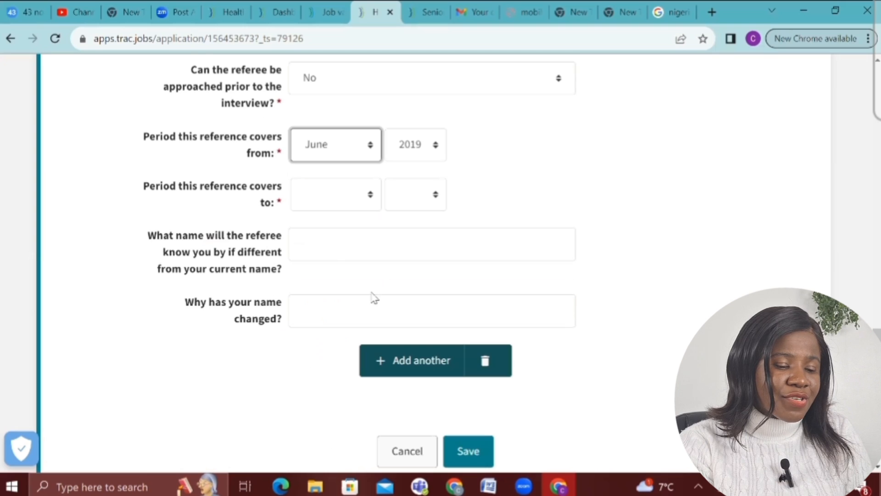
pyautogui.click(332, 202)
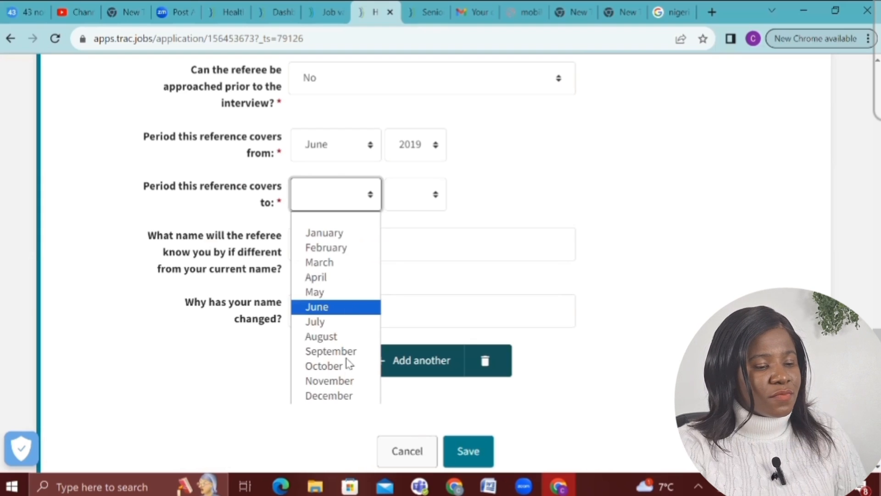
pyautogui.click(345, 397)
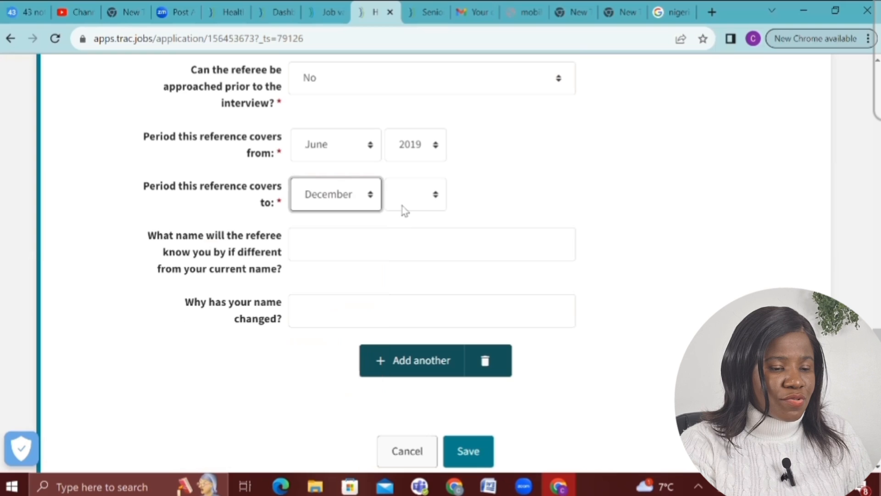
pyautogui.click(404, 208)
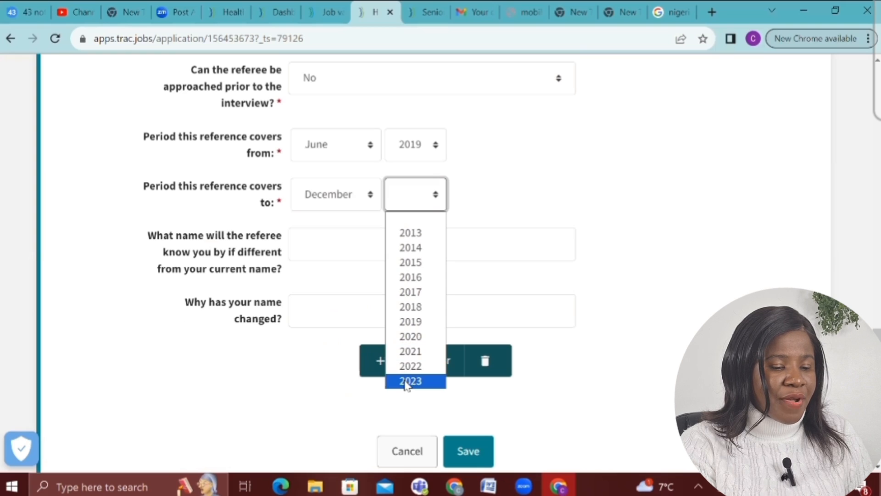
pyautogui.press('Return')
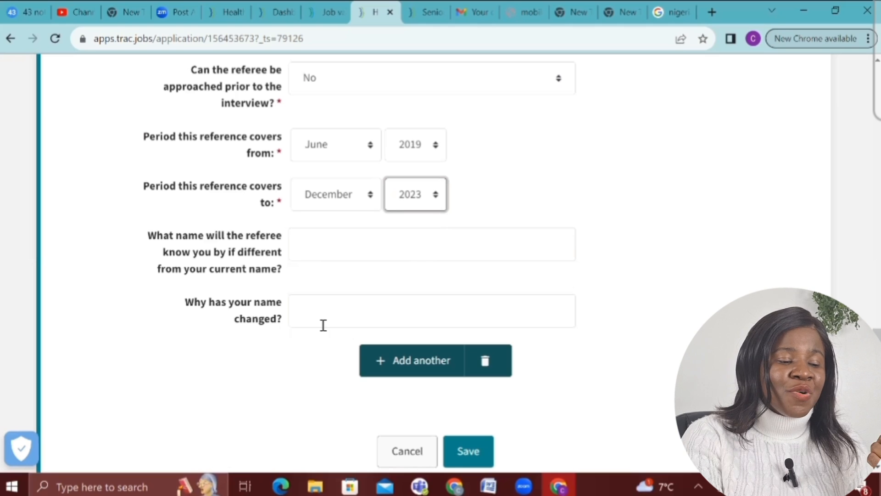
# Enter the referee's email address, adding the missing prefix at its start
pyautogui.scroll(6, 348, 327)
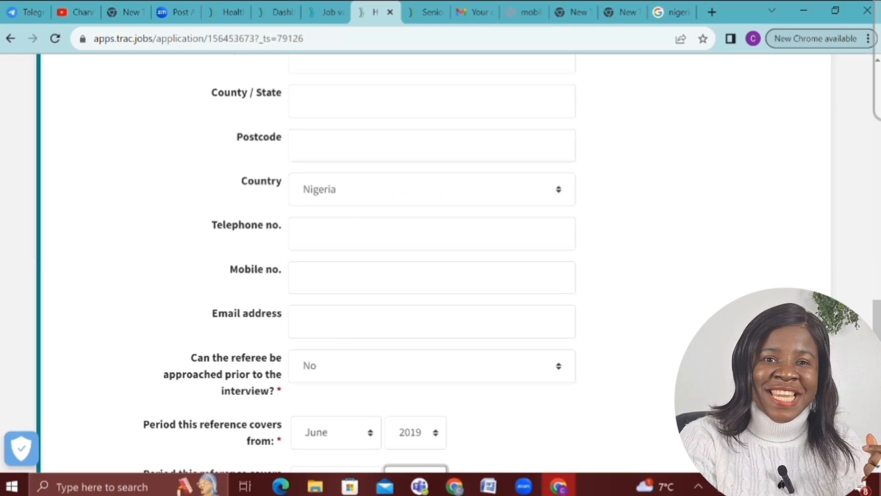
pyautogui.click(339, 332)
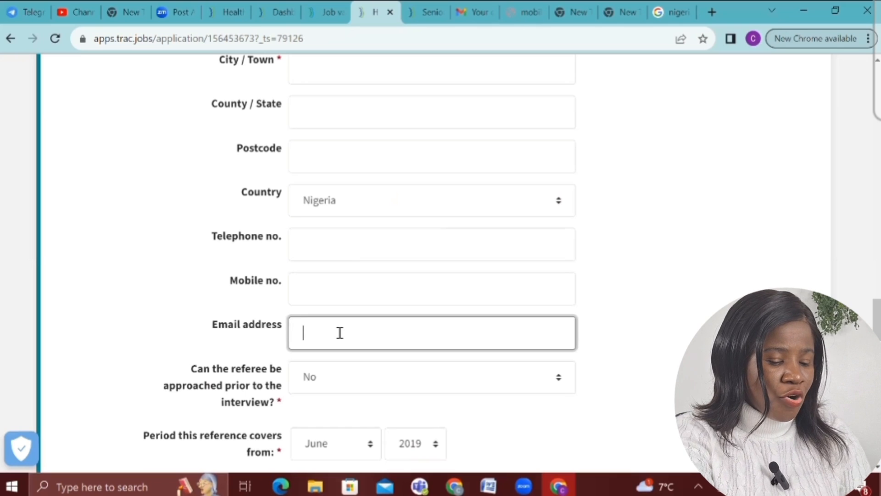
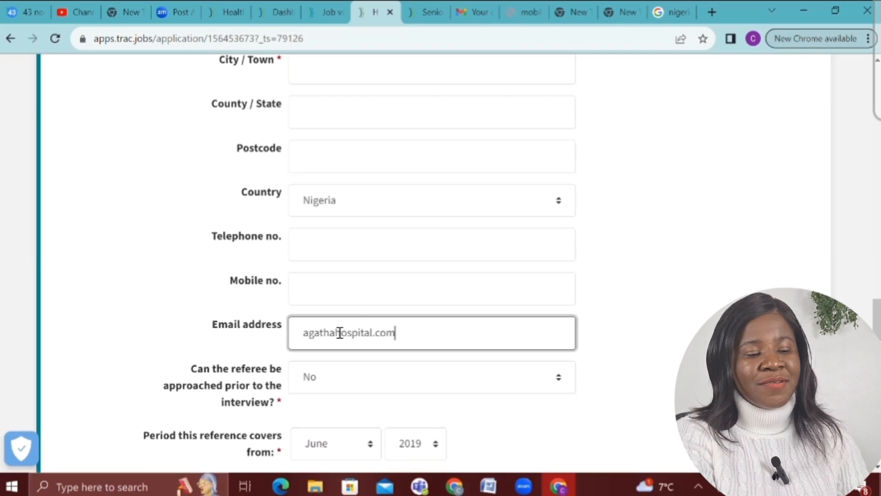
pyautogui.click(298, 338)
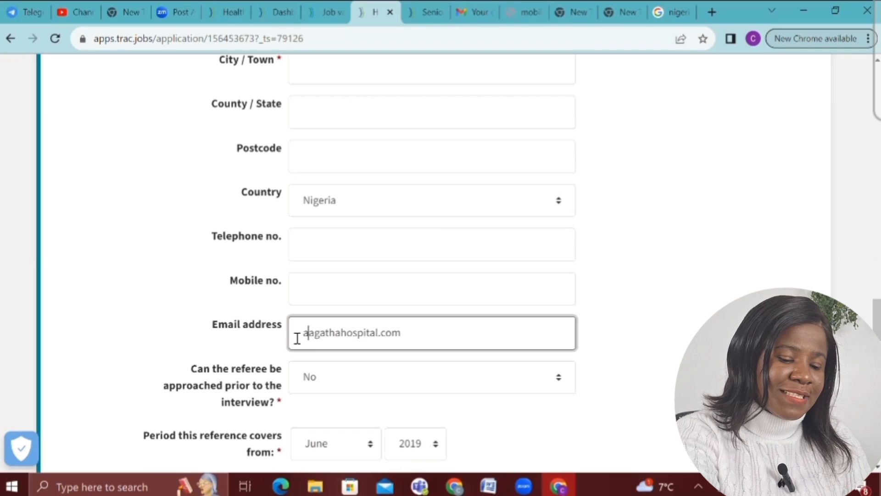
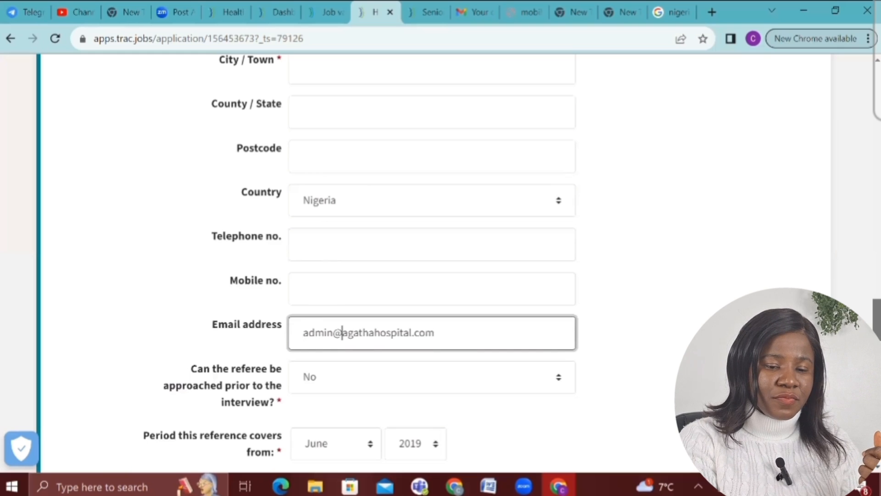
pyautogui.scroll(-10, 486, 222)
# Save the referee details despite the incomplete-answers warning, then reopen References for editing
pyautogui.click(472, 212)
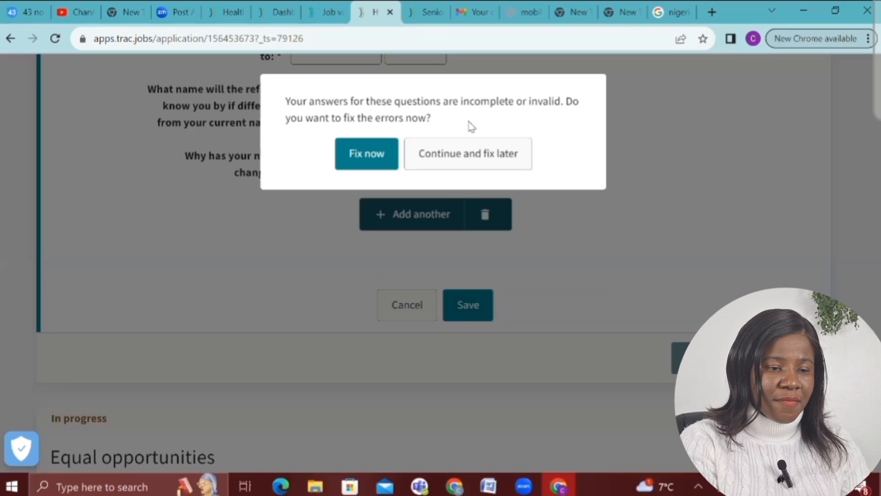
pyautogui.click(470, 157)
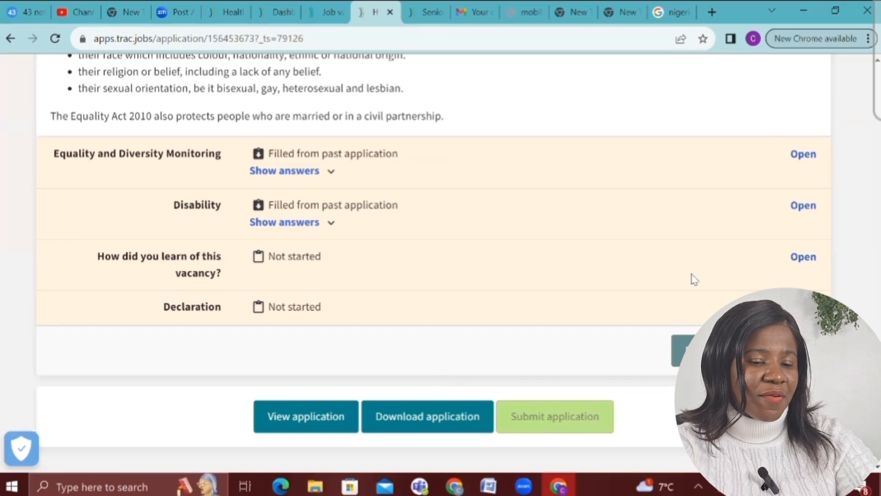
pyautogui.scroll(5, 694, 278)
pyautogui.scroll(6, 693, 280)
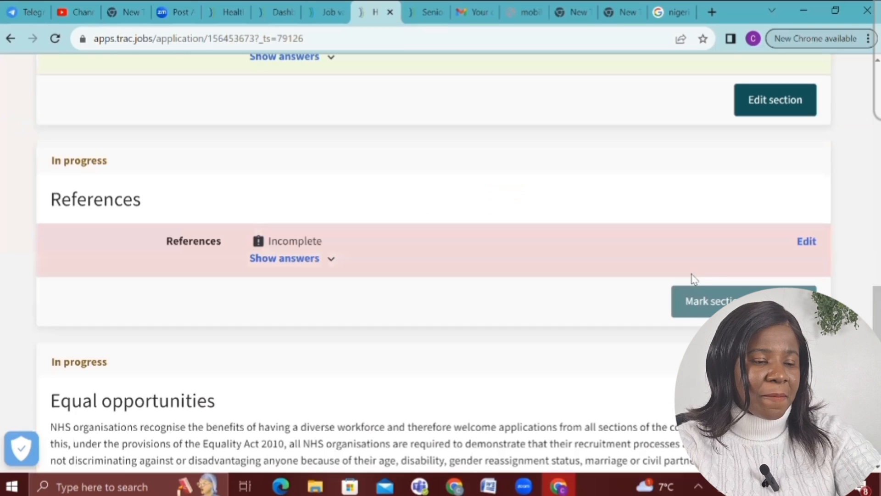
pyautogui.click(808, 242)
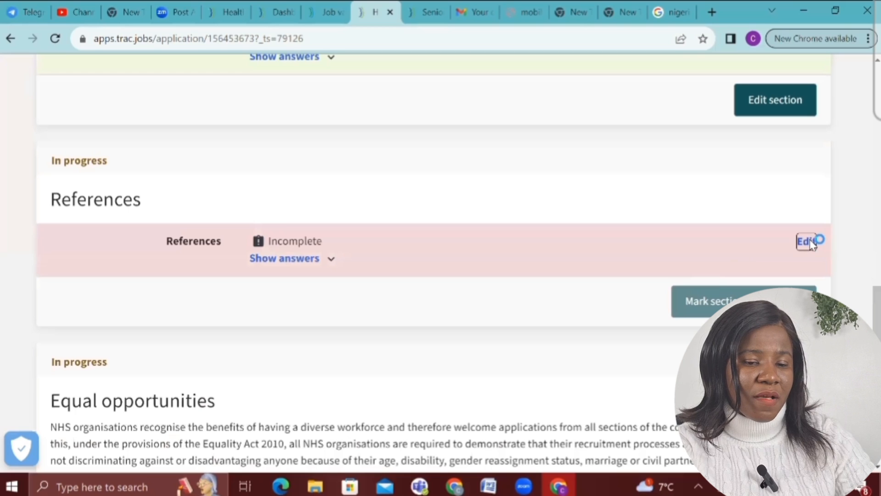
# Add the referee's street address, city/town and county/state, and save the referee details
pyautogui.scroll(-3, 590, 244)
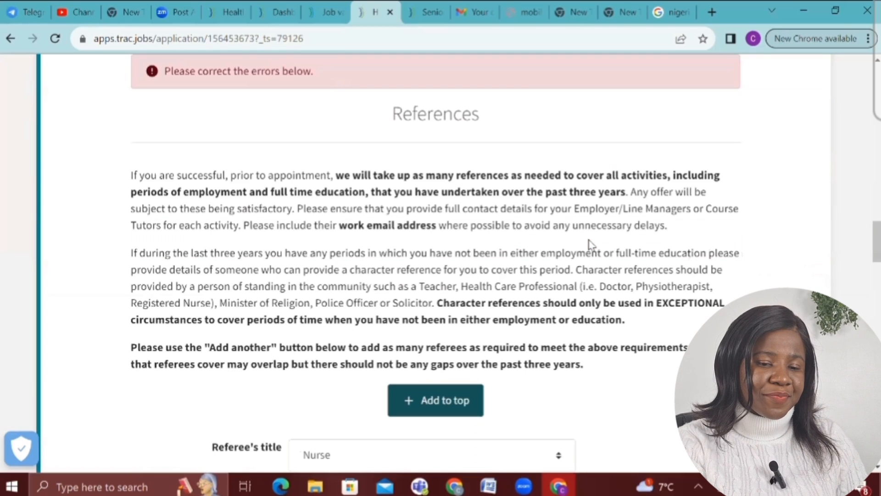
pyautogui.scroll(-8, 591, 244)
pyautogui.scroll(-2, 592, 246)
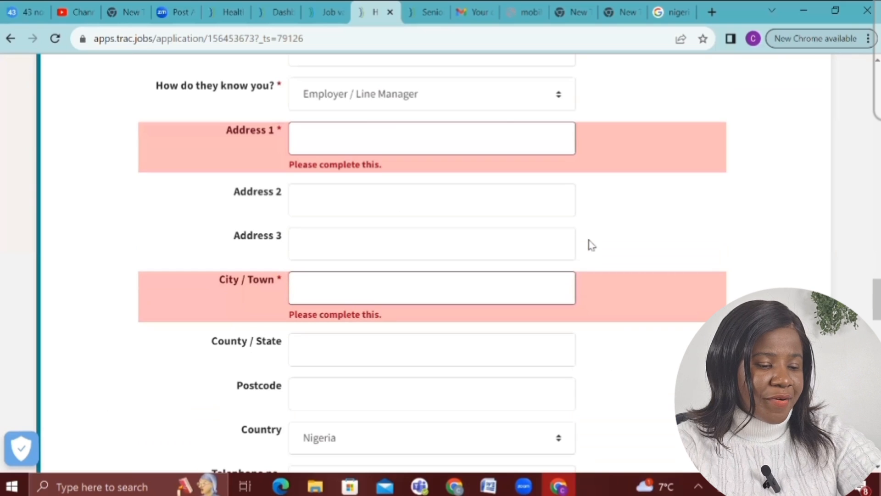
pyautogui.click(428, 137)
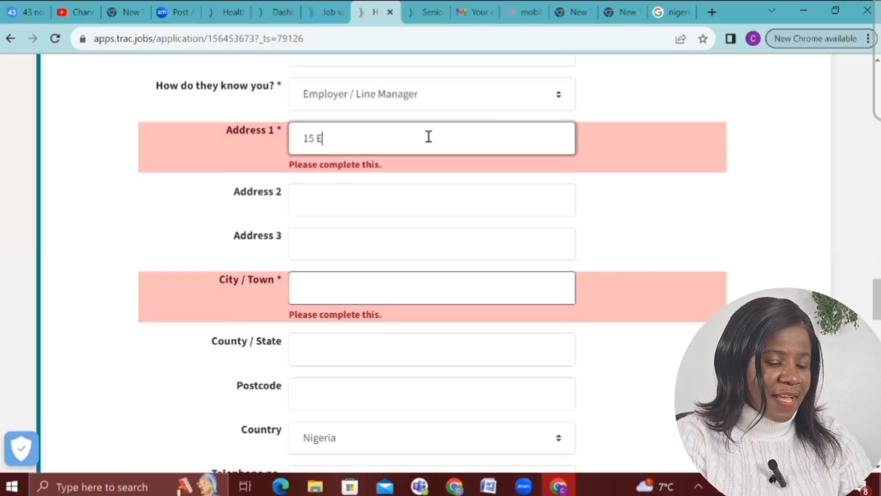
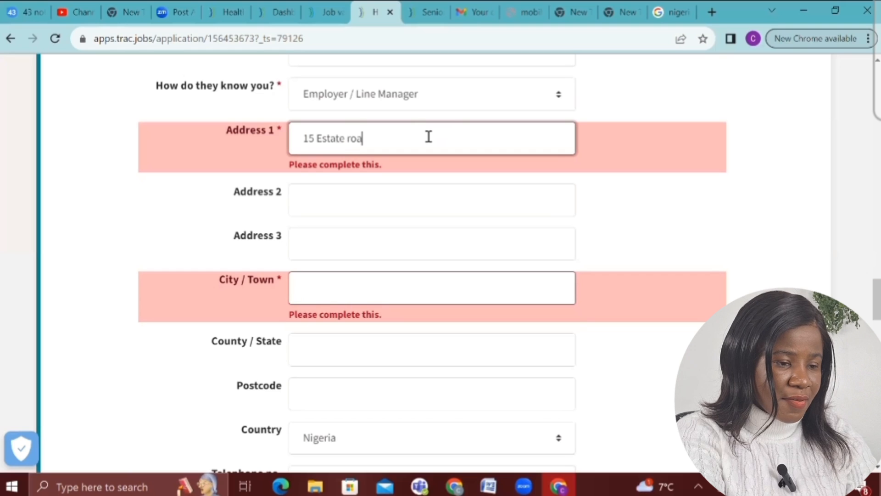
pyautogui.click(313, 296)
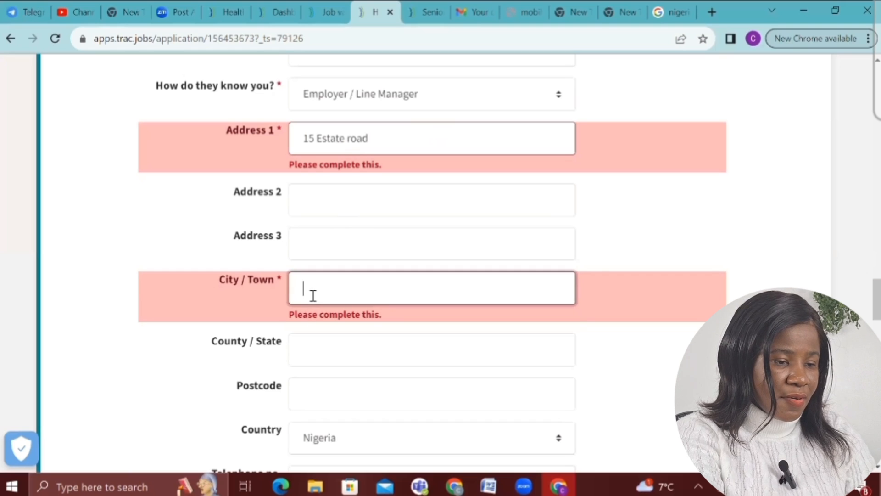
pyautogui.write('Lag')
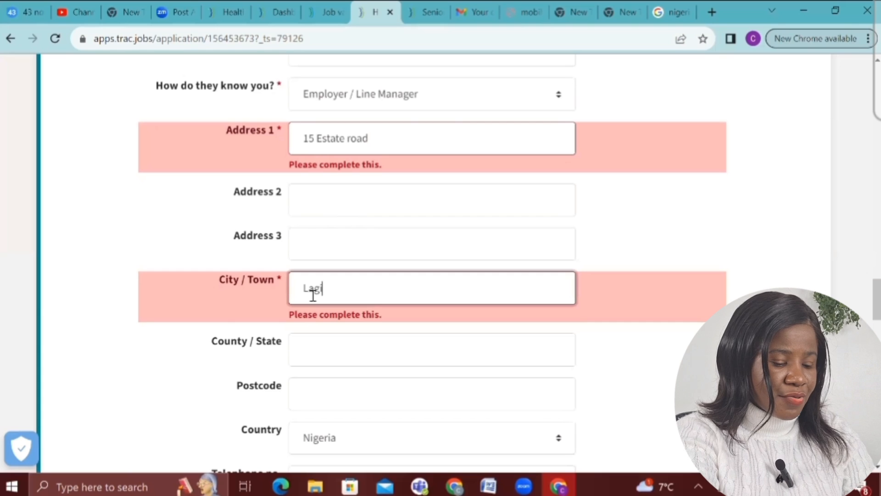
pyautogui.write('os')
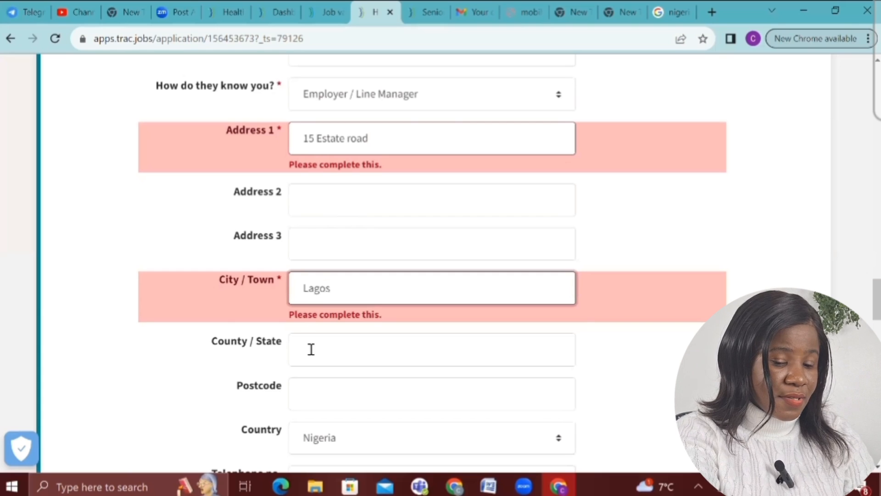
pyautogui.click(310, 350)
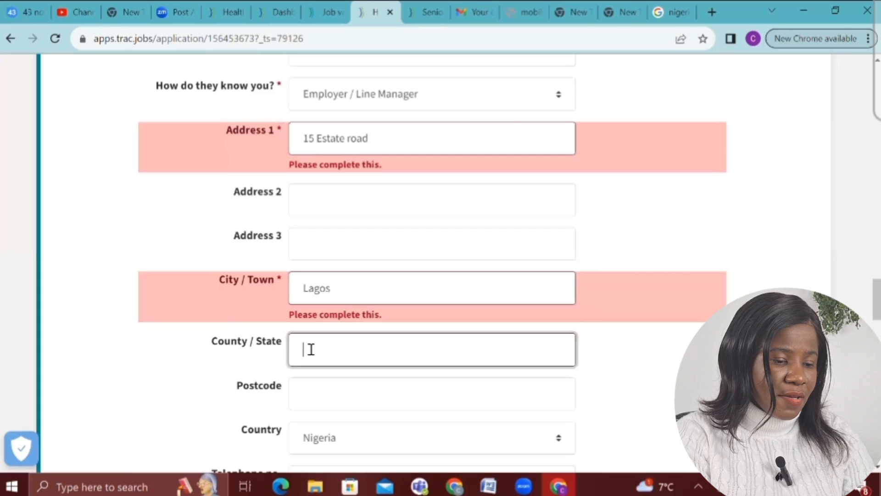
pyautogui.write('La')
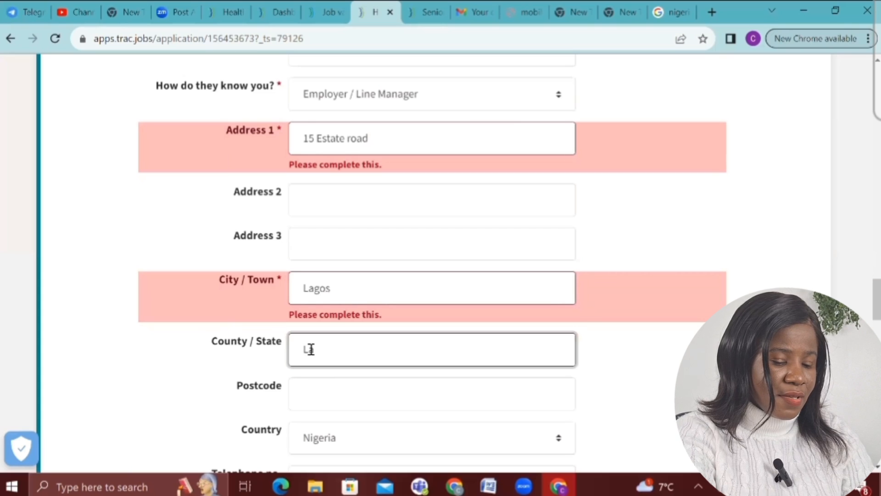
pyautogui.write('gos')
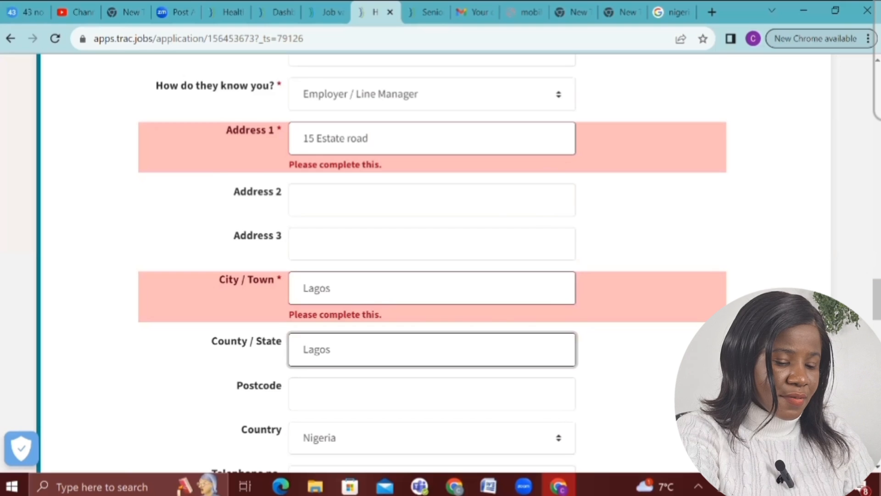
pyautogui.scroll(-4, 324, 234)
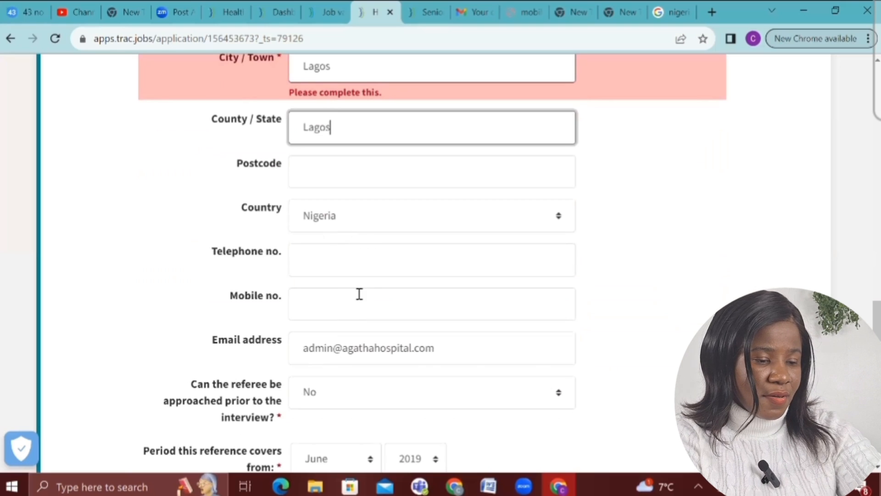
pyautogui.scroll(4, 363, 293)
pyautogui.scroll(-6, 363, 292)
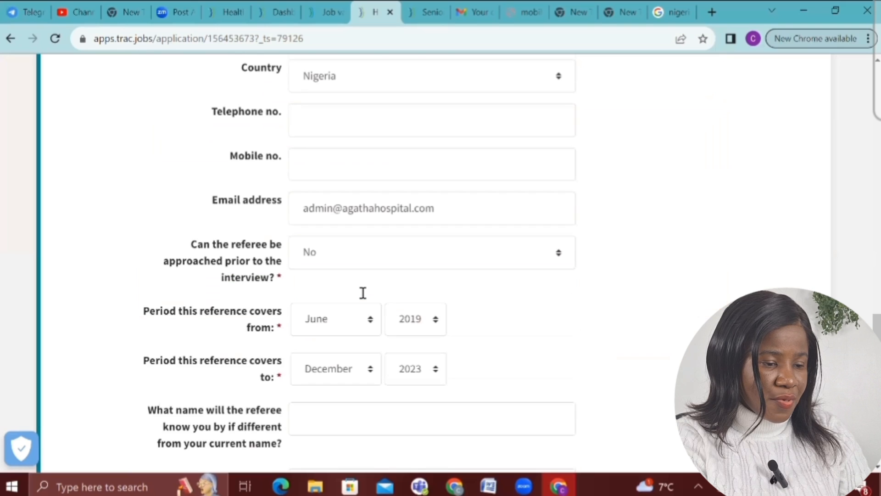
pyautogui.scroll(-6, 363, 293)
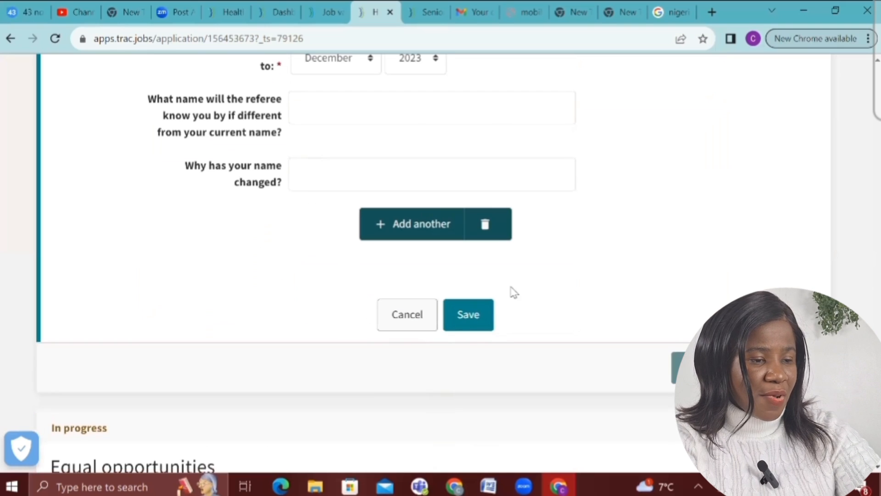
pyautogui.click(469, 321)
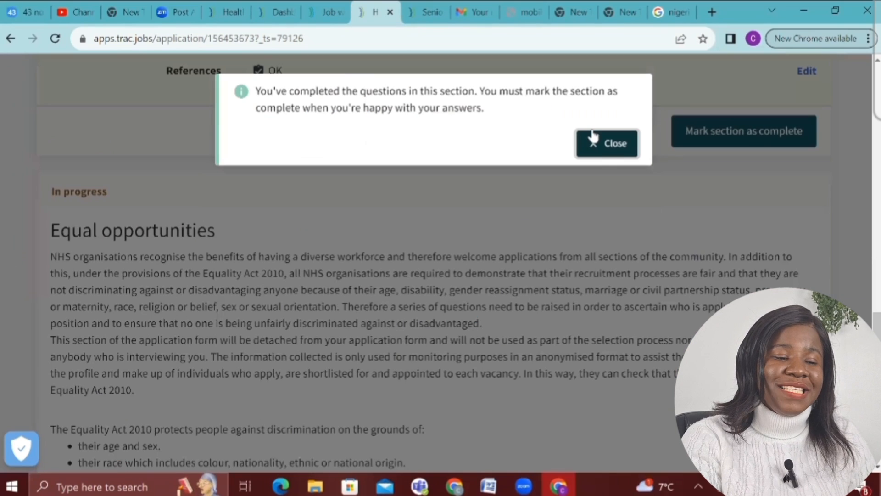
# Dismiss the completion notice and mark the References section as complete
pyautogui.click(609, 152)
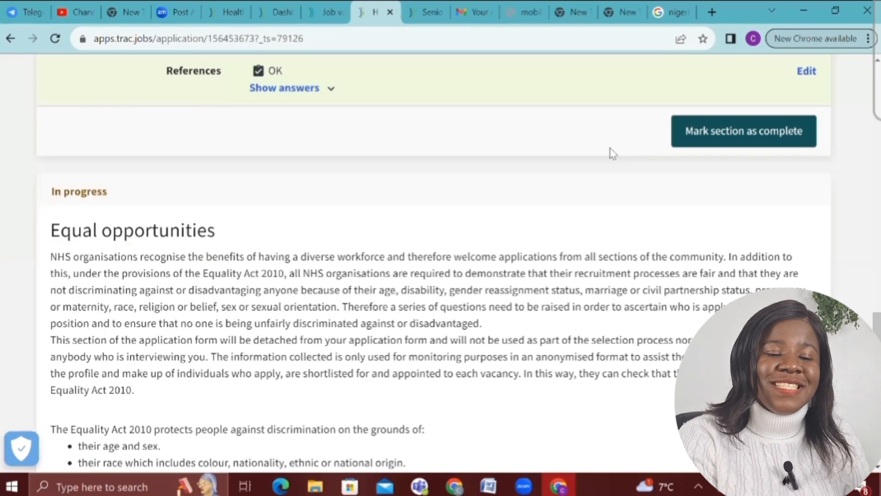
pyautogui.scroll(2, 610, 153)
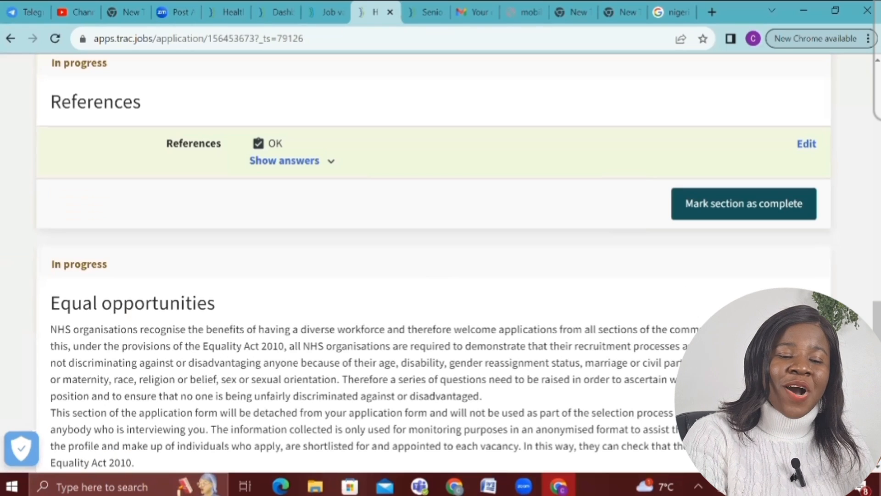
pyautogui.click(724, 211)
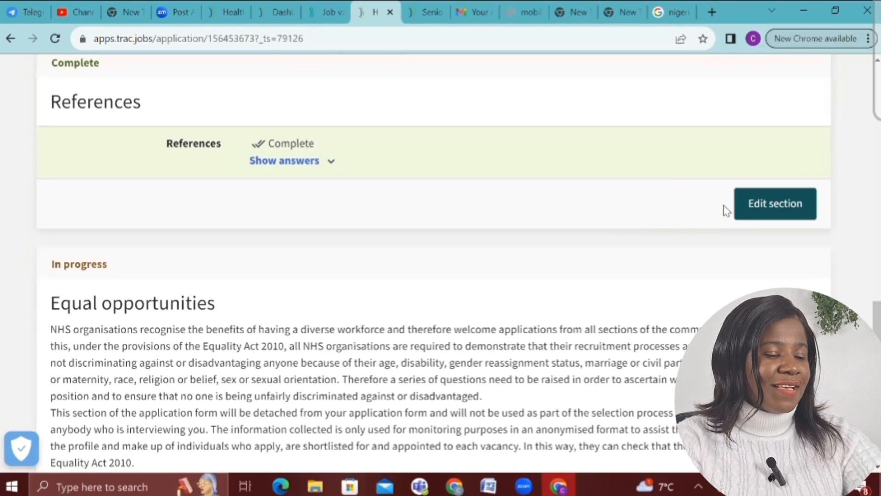
pyautogui.scroll(-2, 725, 211)
pyautogui.scroll(-8, 725, 210)
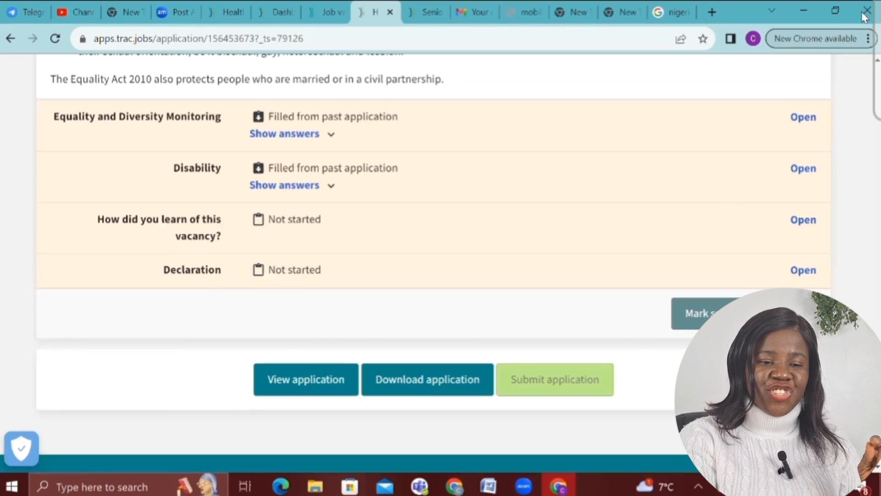
# In the Equality and Diversity Monitoring questions, set the date of birth to 02 April 1907
pyautogui.click(797, 121)
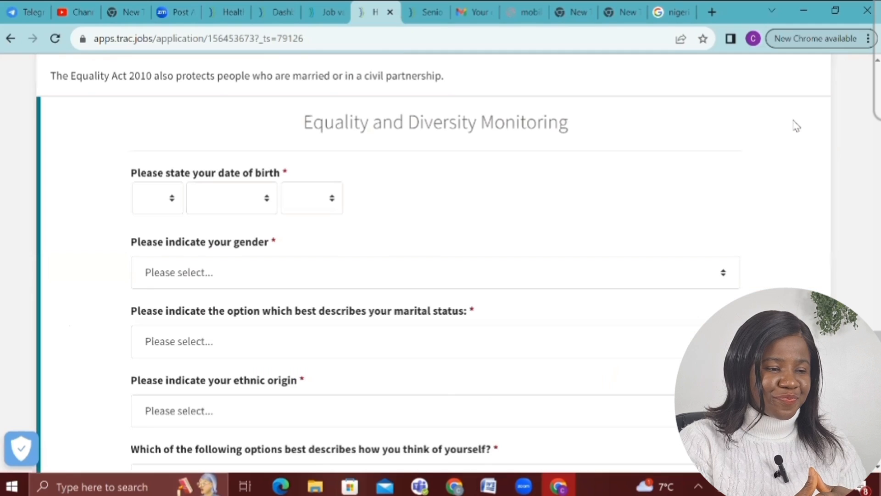
pyautogui.scroll(-1, 797, 125)
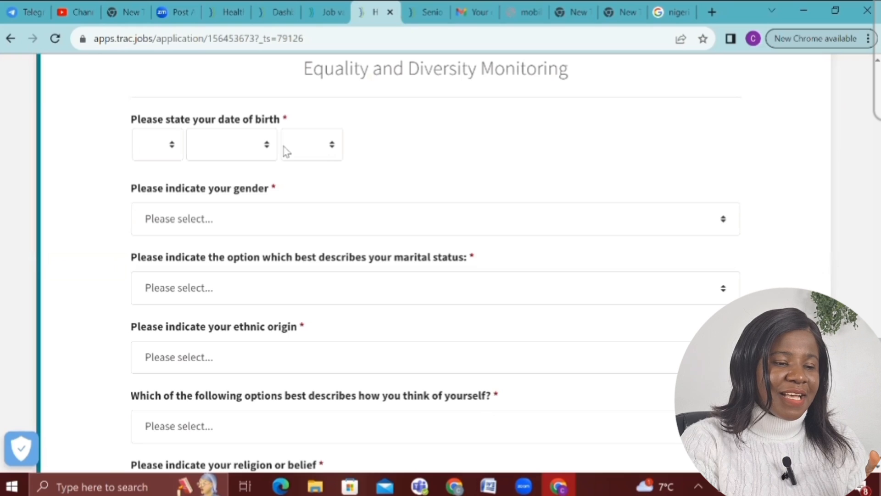
pyautogui.click(167, 148)
pyautogui.click(156, 199)
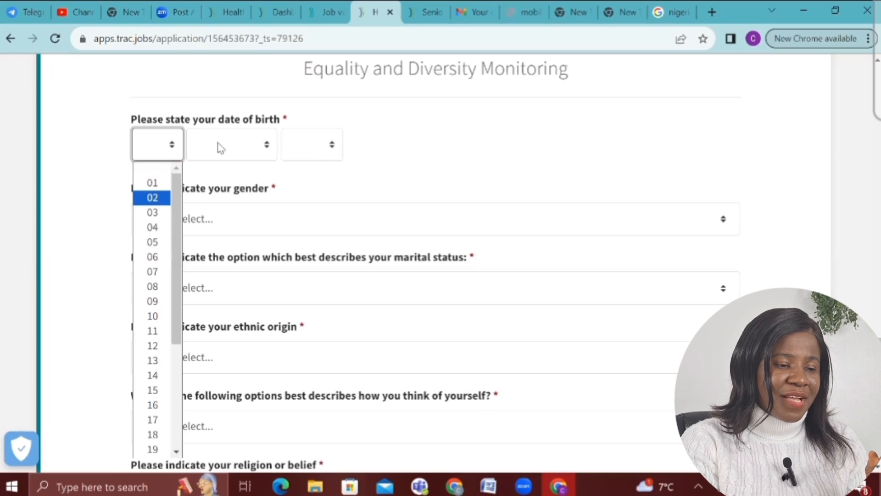
pyautogui.click(219, 147)
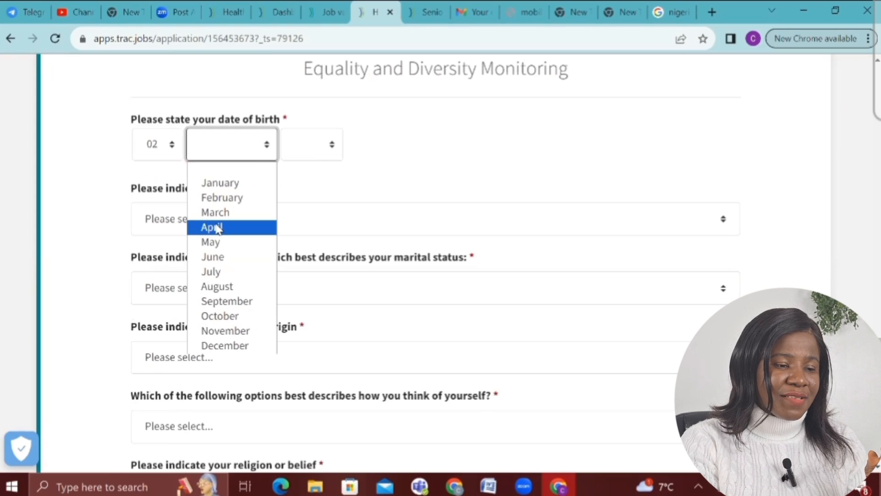
pyautogui.click(218, 228)
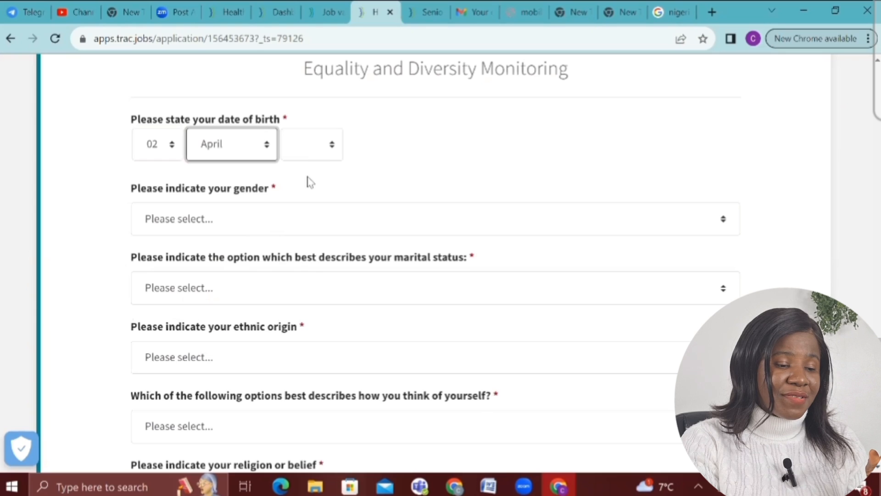
pyautogui.click(310, 148)
pyautogui.click(309, 243)
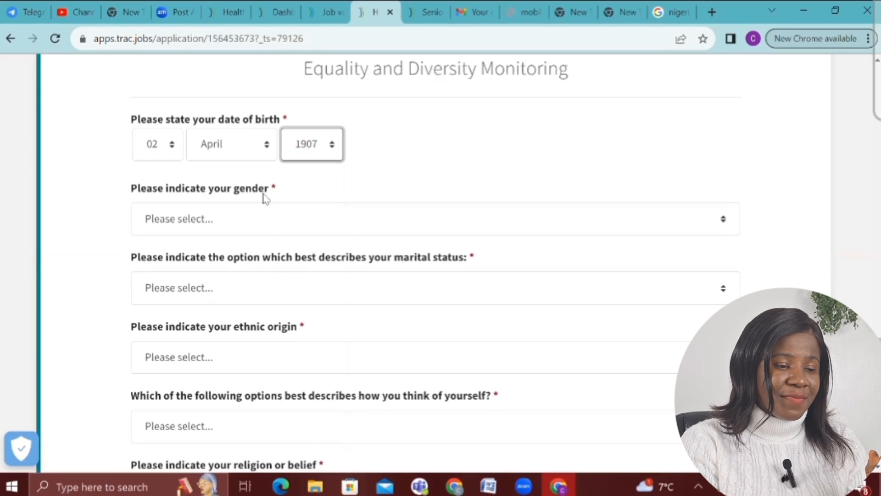
# Answer Female, Married, BLACK or BLACK BRITISH - African, Heterosexual or Straight, and Christianity
pyautogui.click(232, 218)
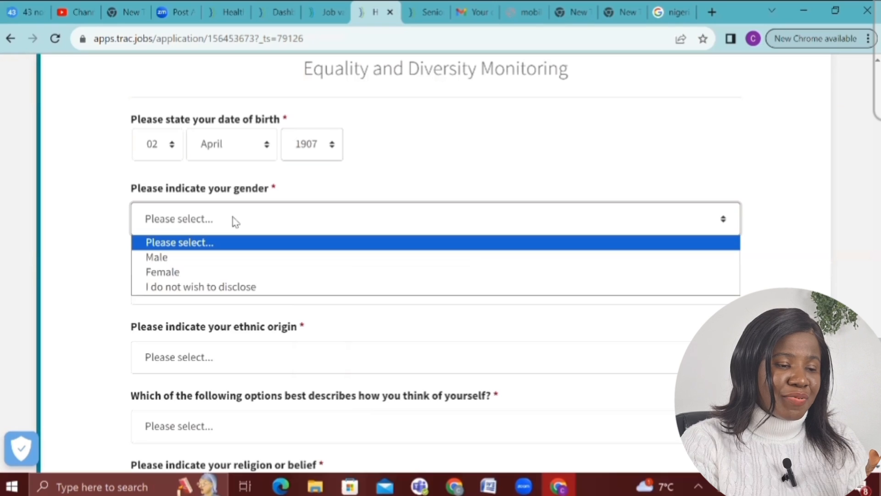
pyautogui.click(183, 272)
pyautogui.click(184, 293)
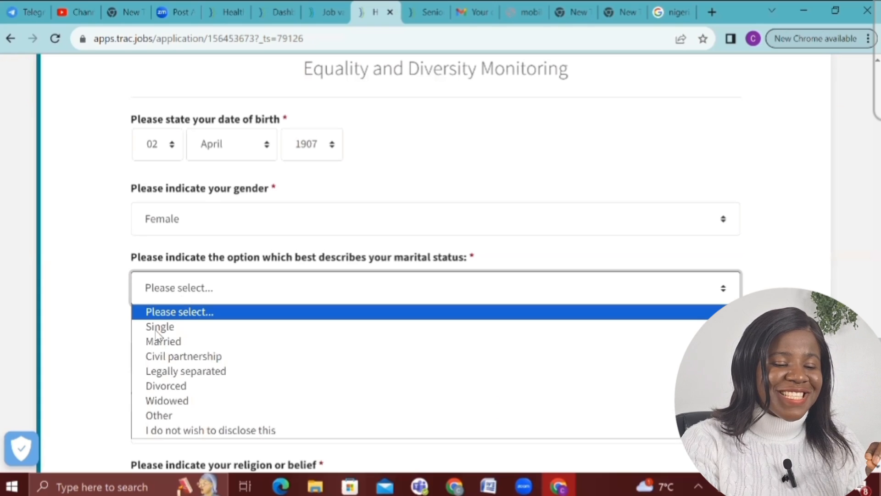
pyautogui.click(158, 342)
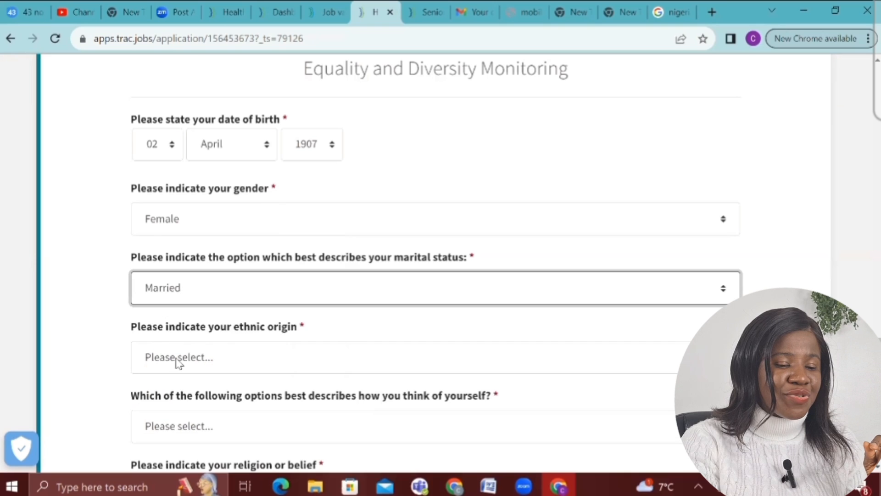
pyautogui.click(179, 363)
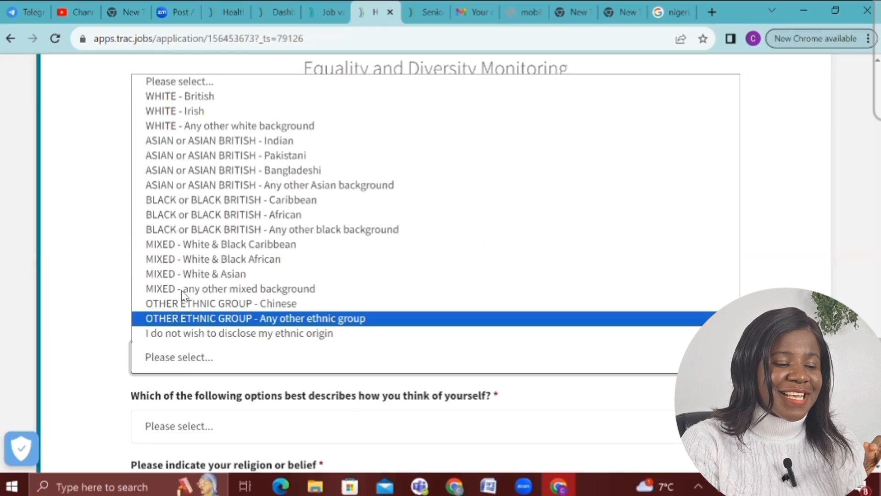
pyautogui.click(189, 215)
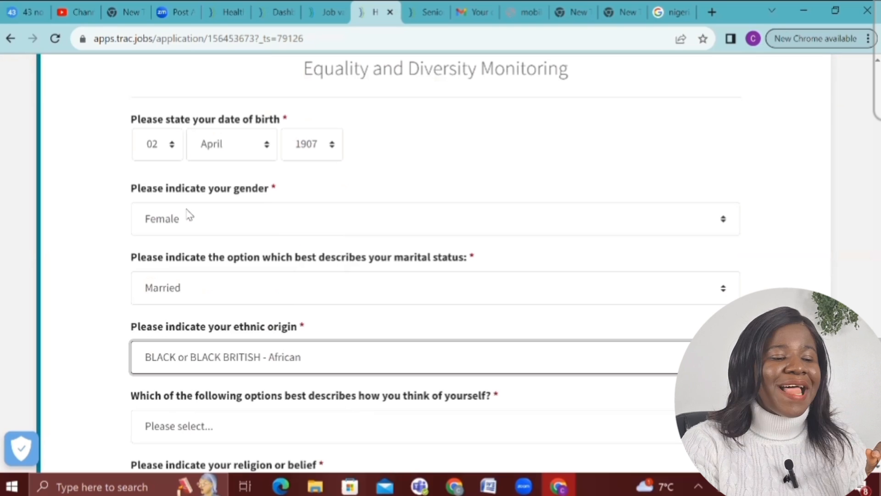
pyautogui.scroll(-3, 190, 214)
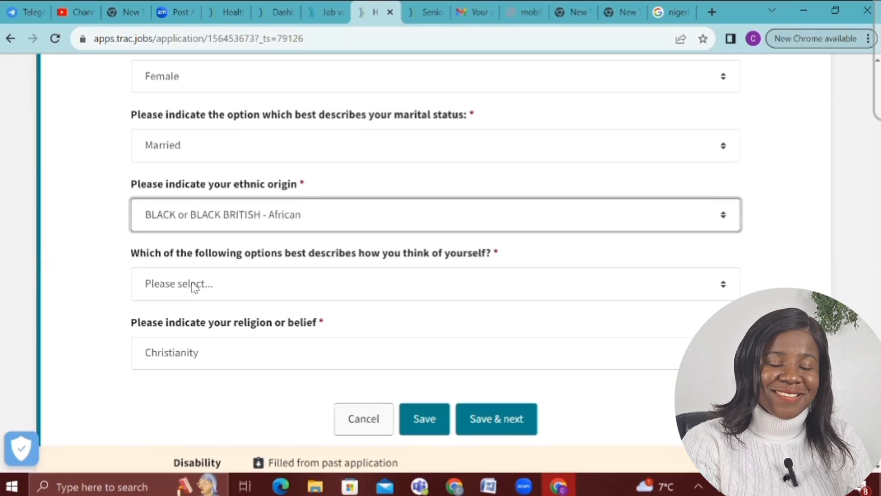
pyautogui.click(195, 288)
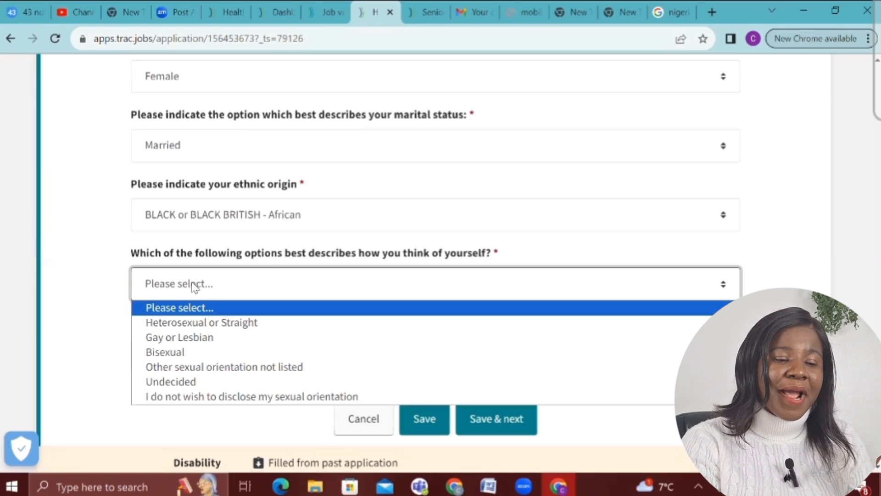
pyautogui.click(195, 323)
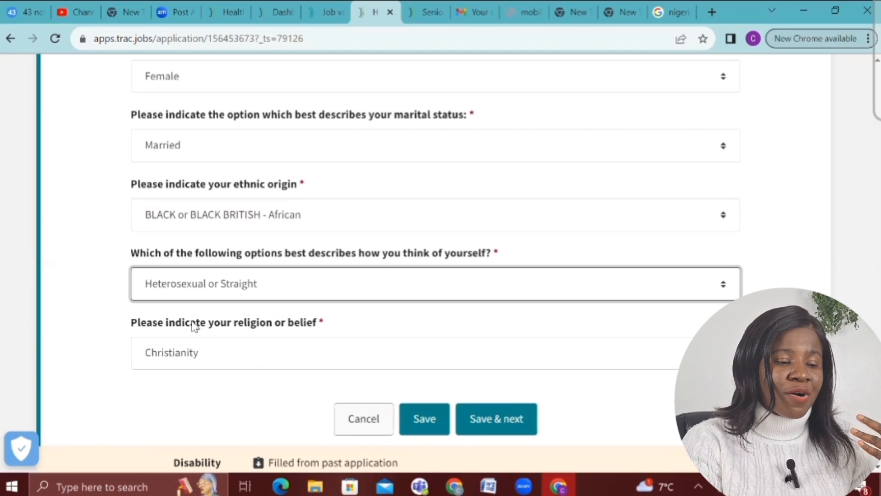
pyautogui.click(179, 359)
pyautogui.click(179, 360)
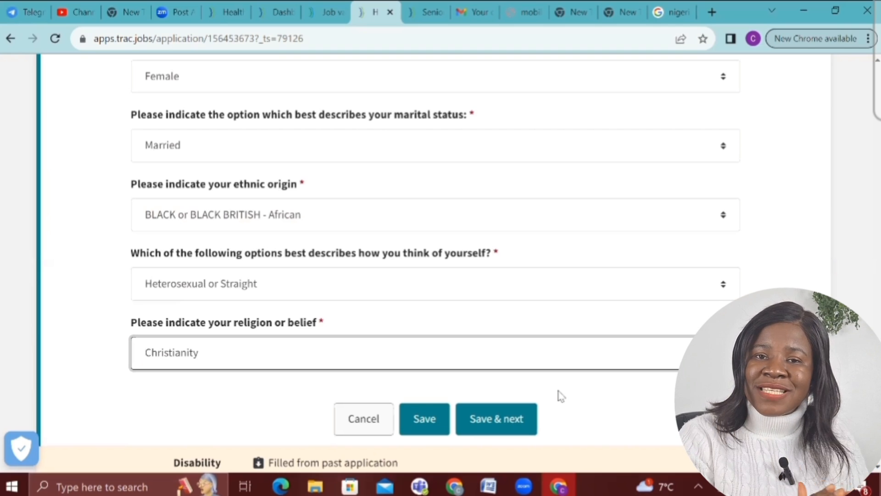
# Save the monitoring and disability answers, then save HealthJobsUK.com / NursingNetUK.com as the vacancy source
pyautogui.click(502, 428)
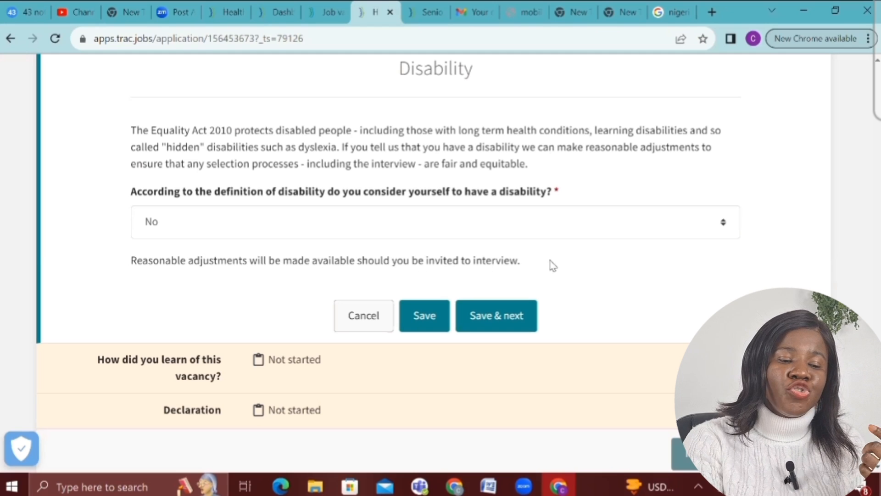
pyautogui.click(490, 322)
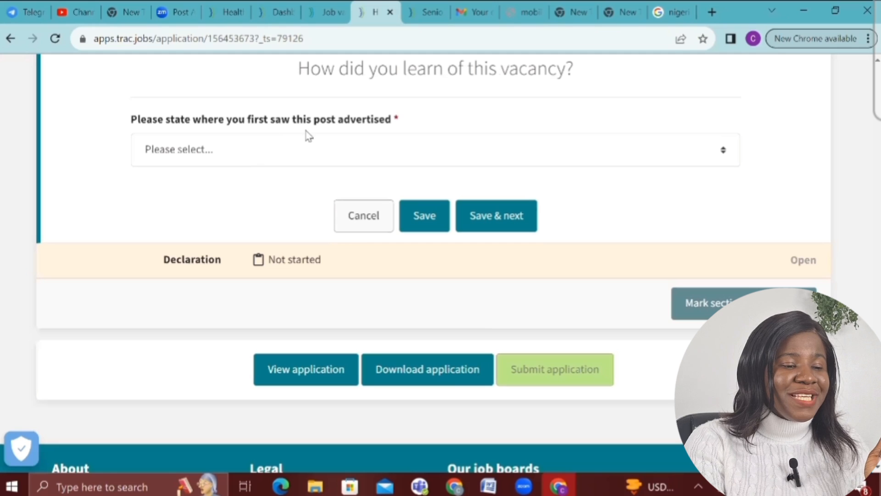
pyautogui.click(310, 152)
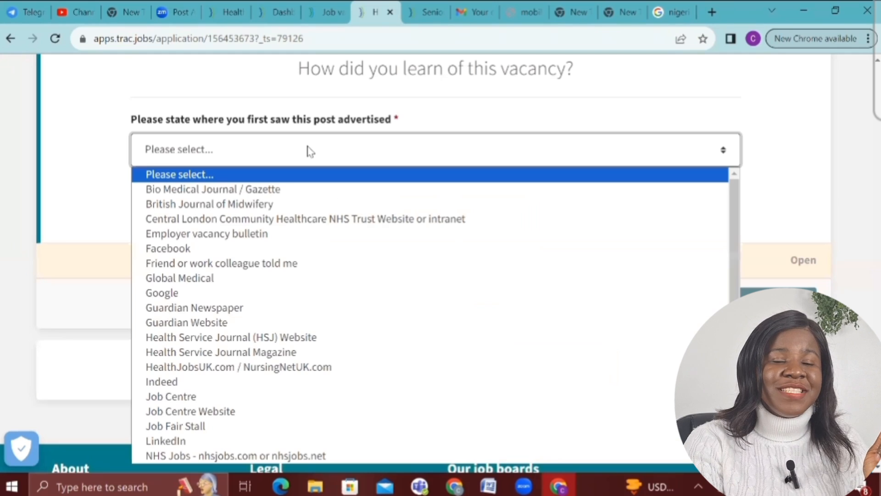
pyautogui.press('e')
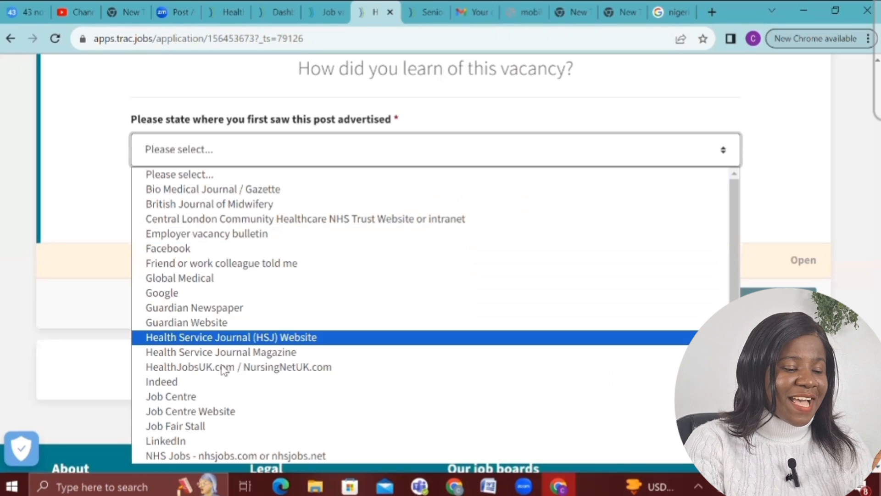
pyautogui.click(210, 371)
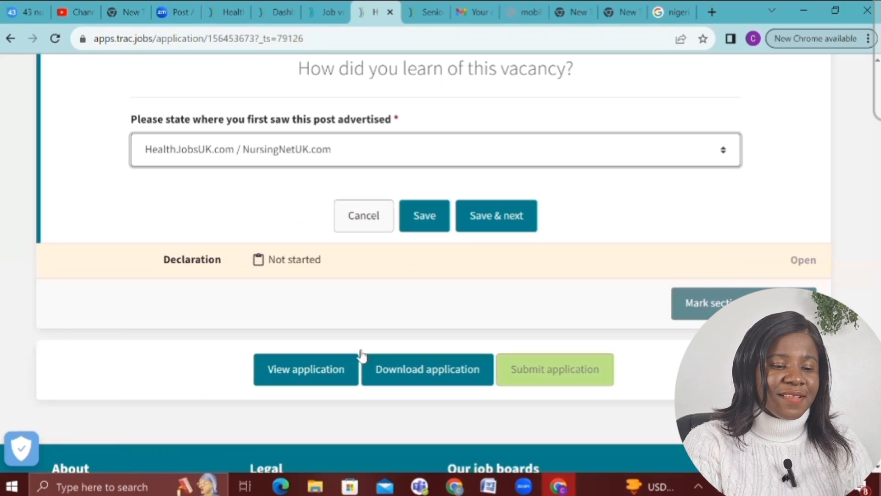
pyautogui.click(502, 216)
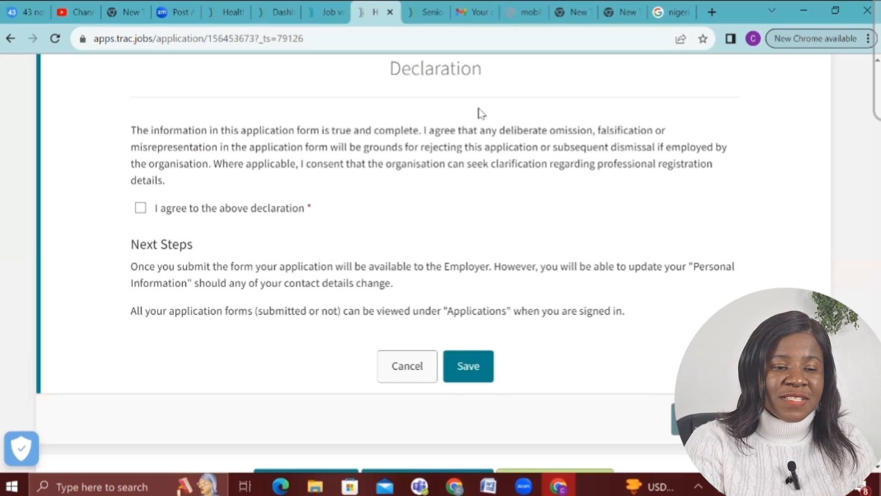
# Tick 'I agree to the above declaration', save it, and mark the Declaration section complete
pyautogui.click(140, 207)
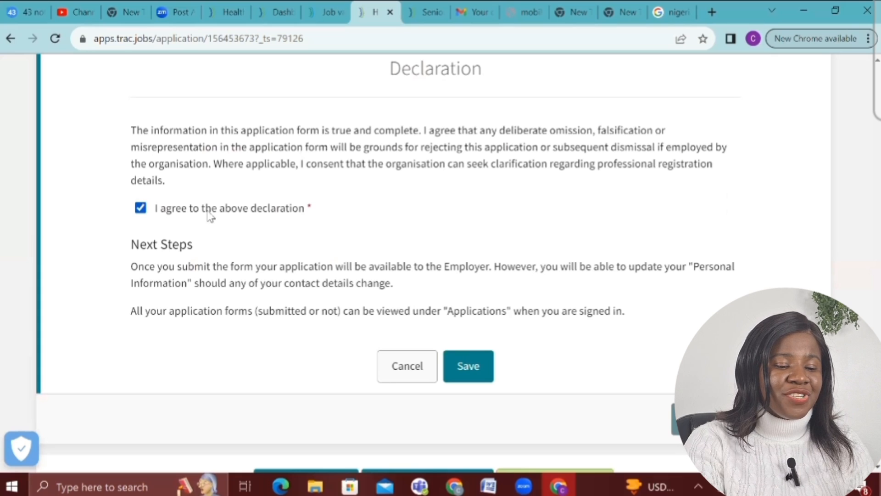
pyautogui.click(460, 364)
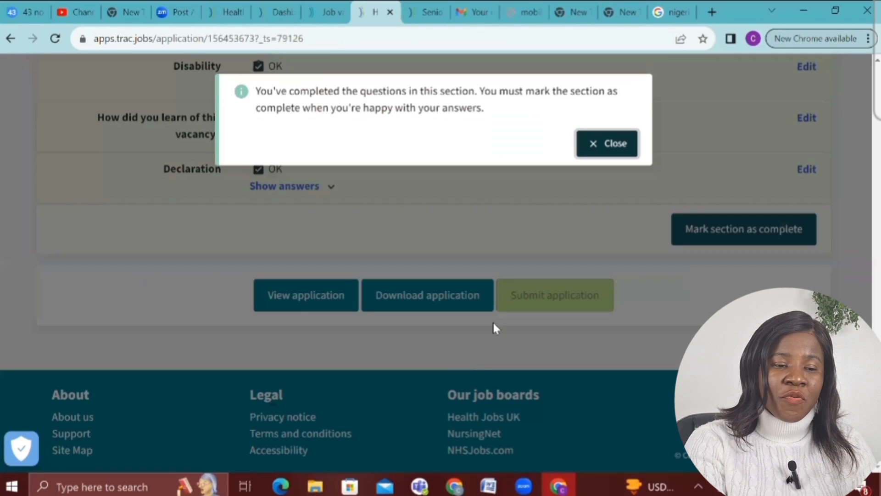
pyautogui.click(595, 139)
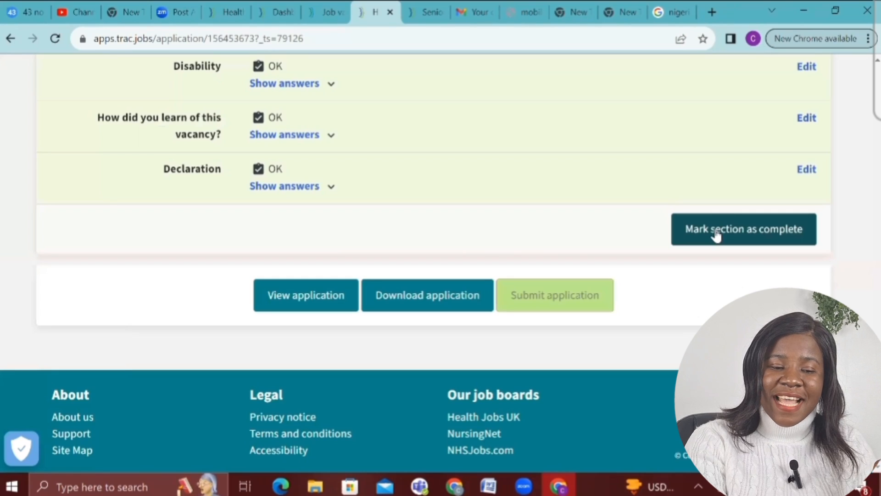
pyautogui.click(716, 235)
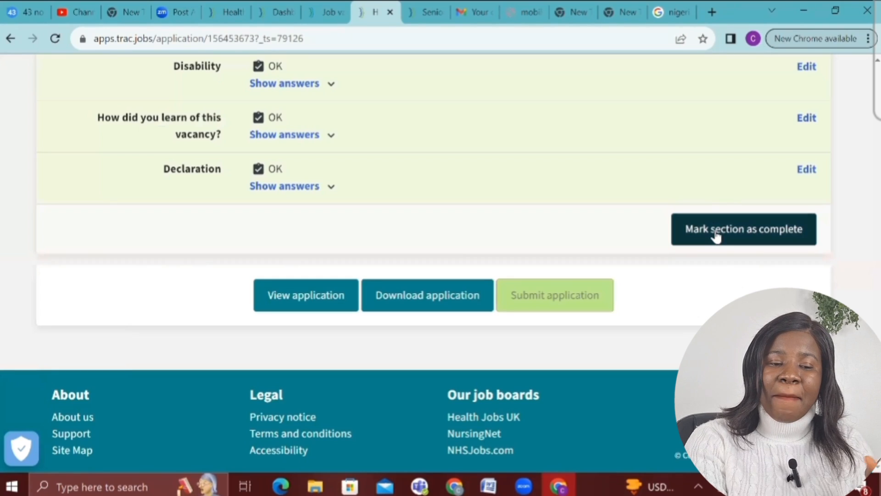
pyautogui.click(714, 232)
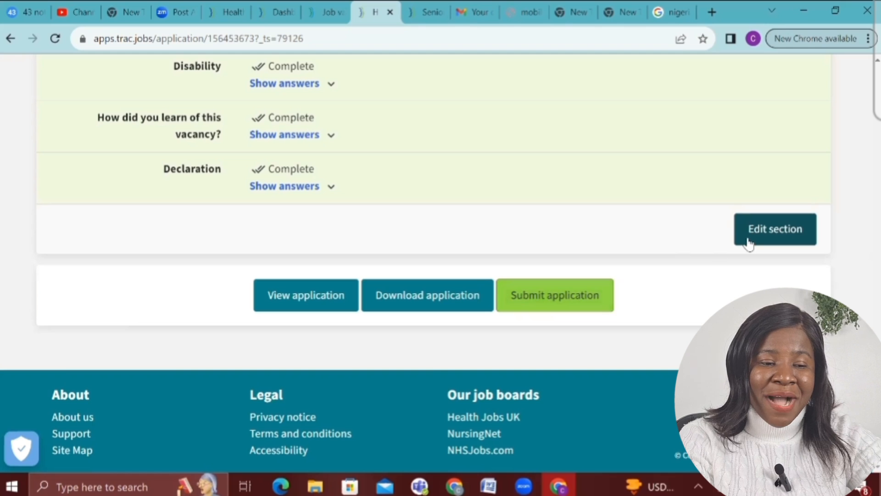
pyautogui.scroll(1, 748, 243)
pyautogui.scroll(2, 783, 210)
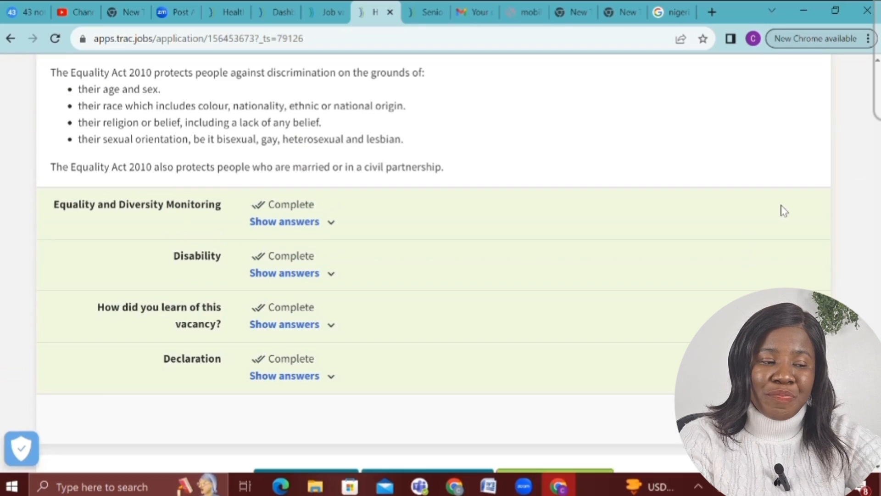
pyautogui.scroll(5, 784, 211)
pyautogui.scroll(5, 783, 210)
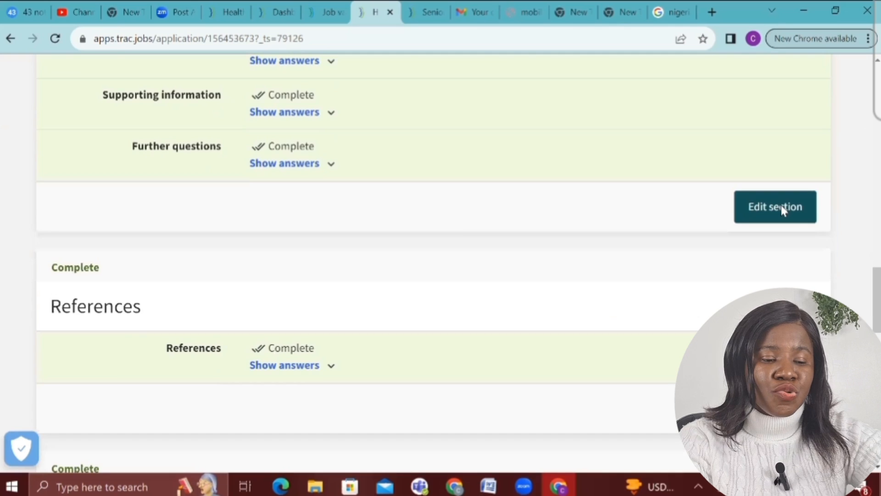
pyautogui.scroll(5, 784, 211)
pyautogui.scroll(5, 784, 210)
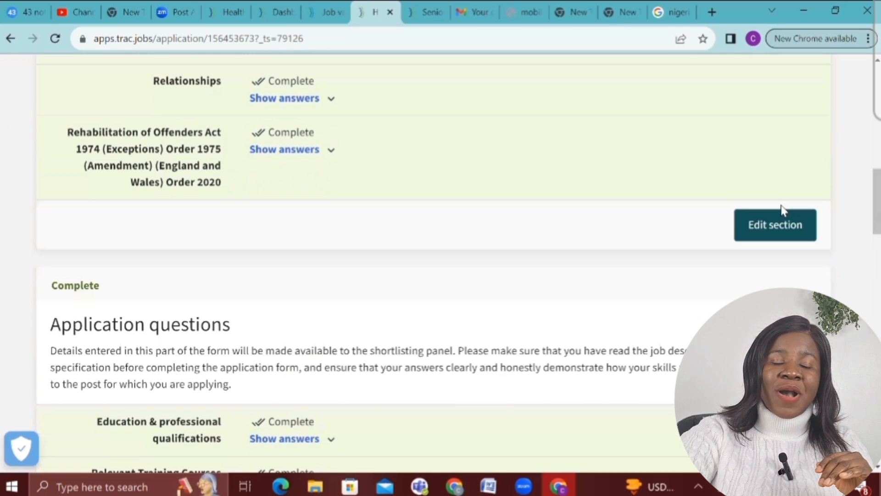
pyautogui.scroll(-20, 784, 210)
pyautogui.scroll(-2, 710, 170)
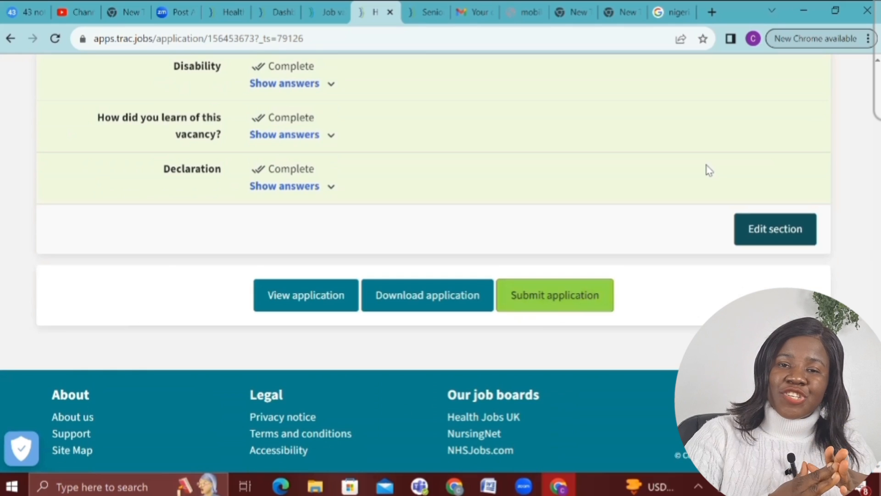